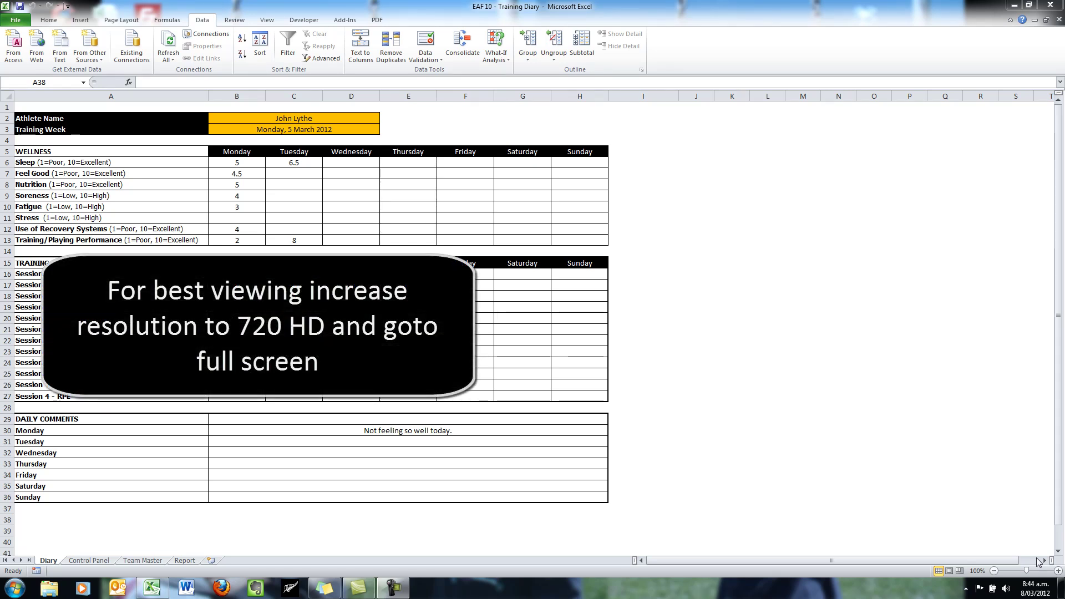
Highlight the Sport Load and S&C Load rows in Weekly Summaries, including Monday's 1155 and 810.
left_click(73, 567)
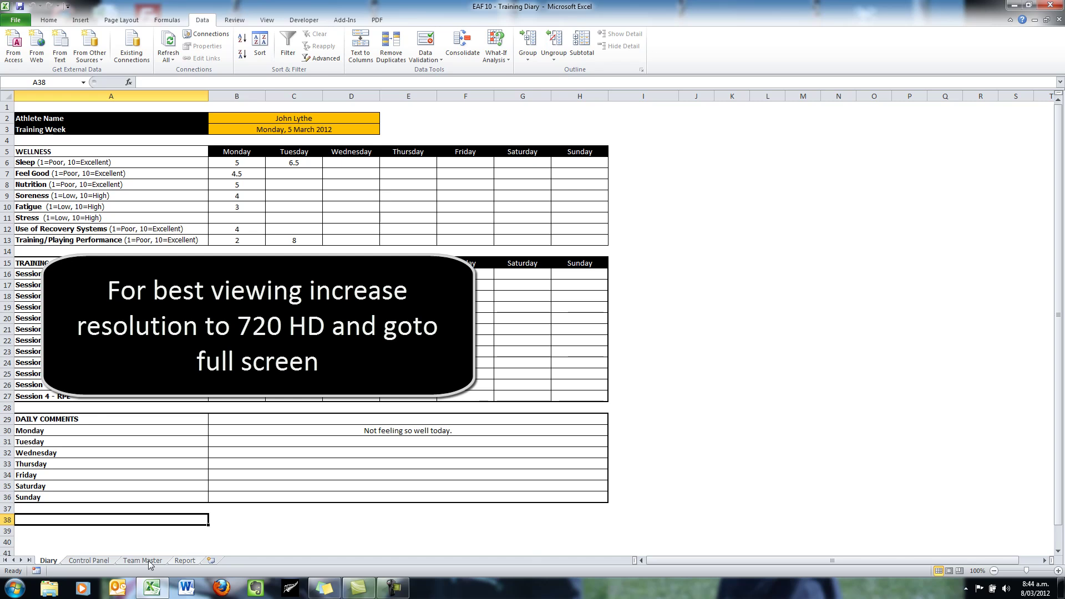
left_click(89, 561)
scroll(959, 285, "up", 1)
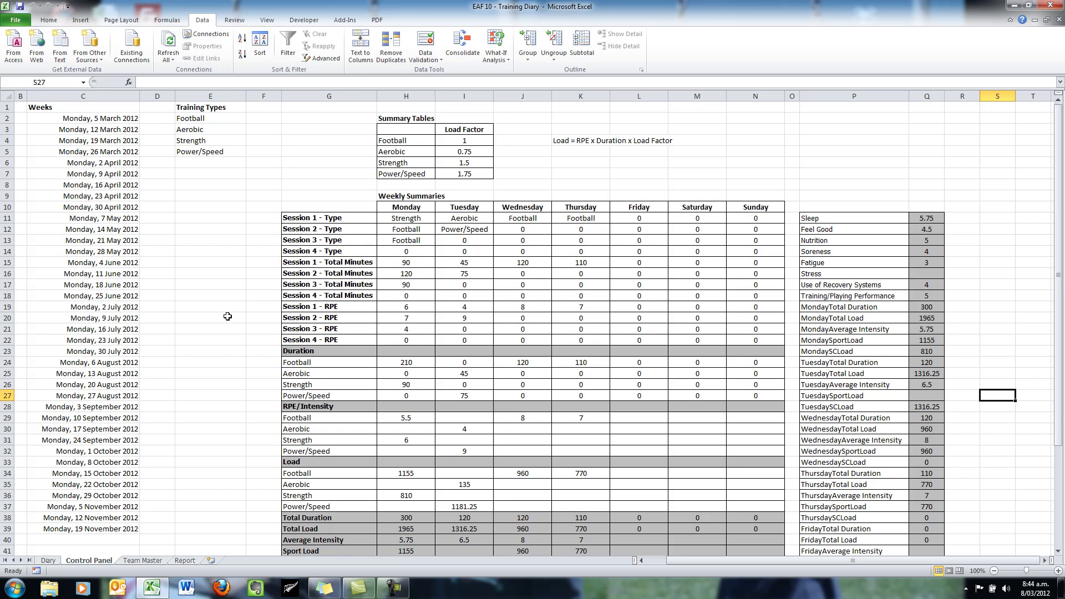
scroll(228, 316, "down", 2)
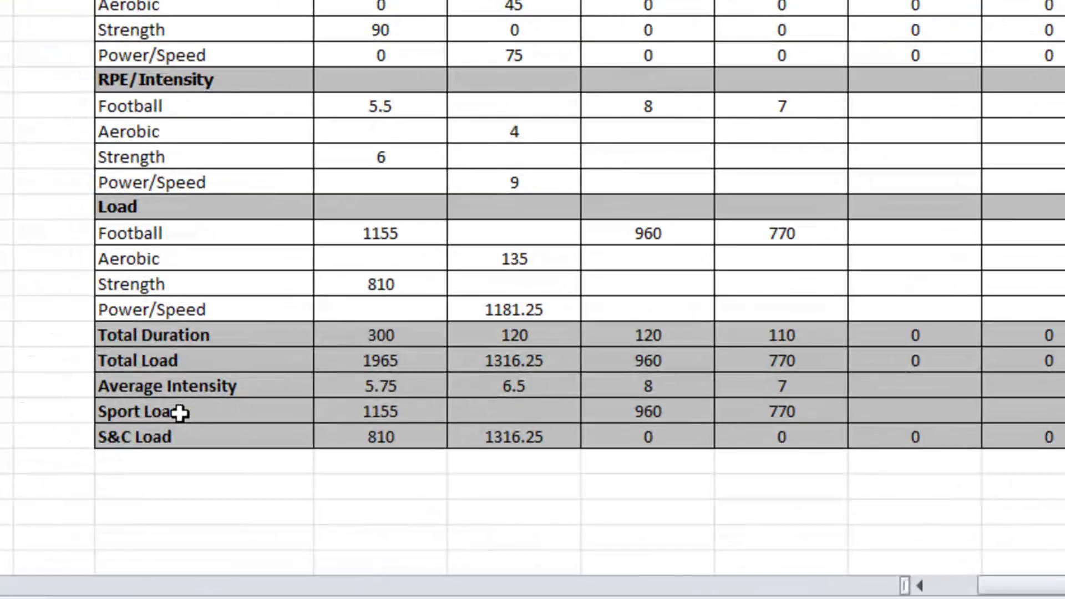
left_click_drag(179, 412, 1048, 437)
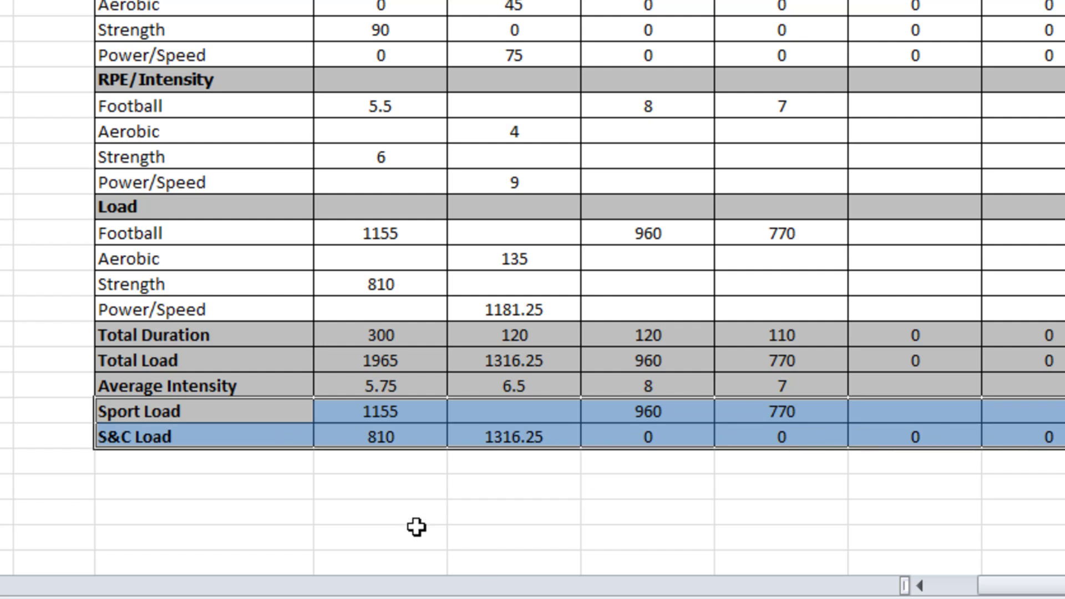
left_click(395, 411)
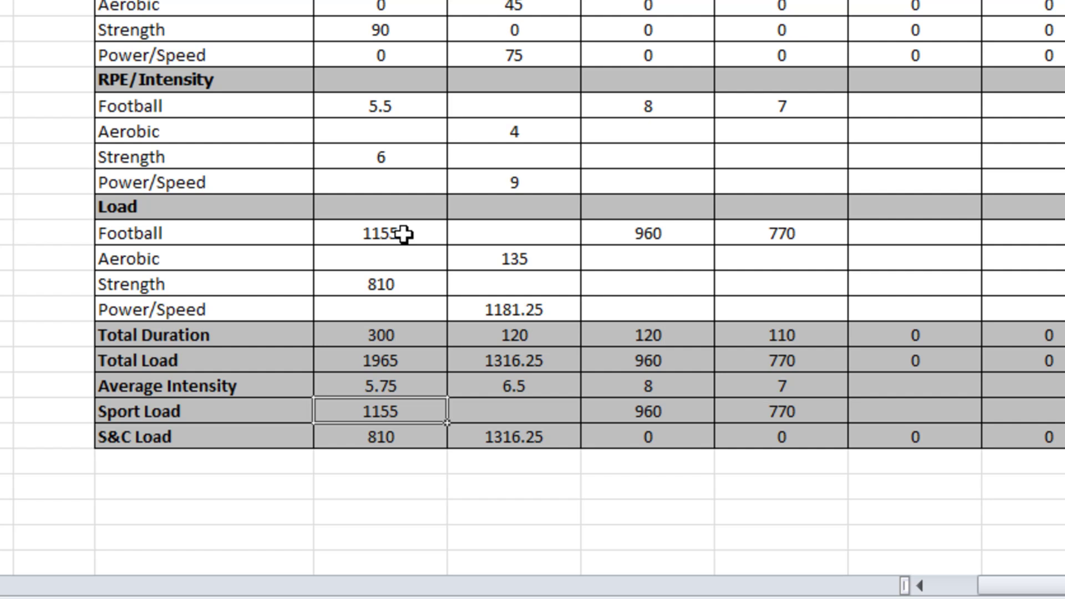
left_click(407, 440)
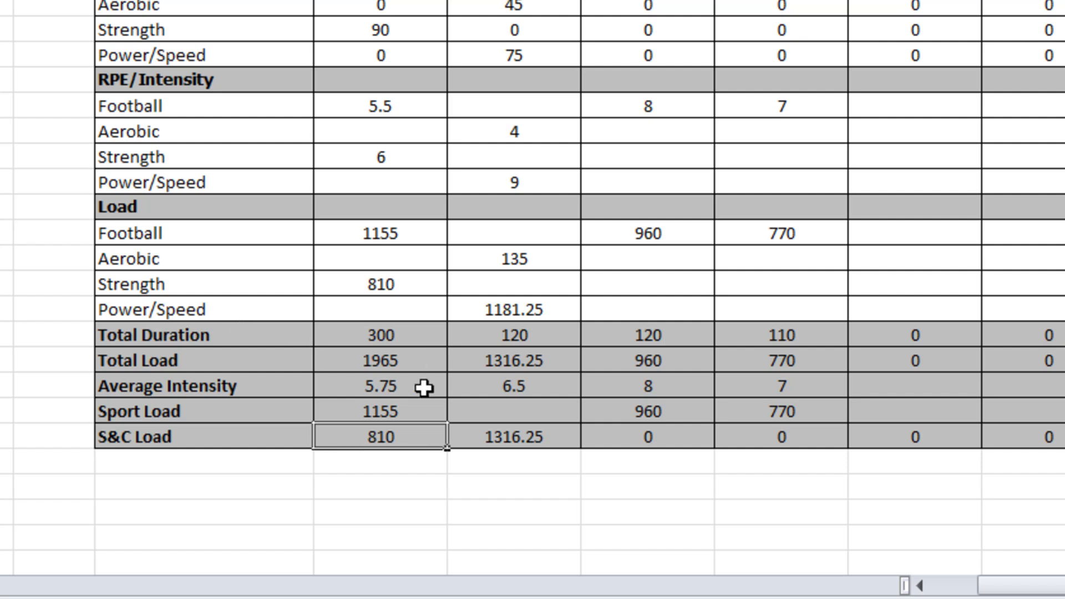
left_click(147, 485)
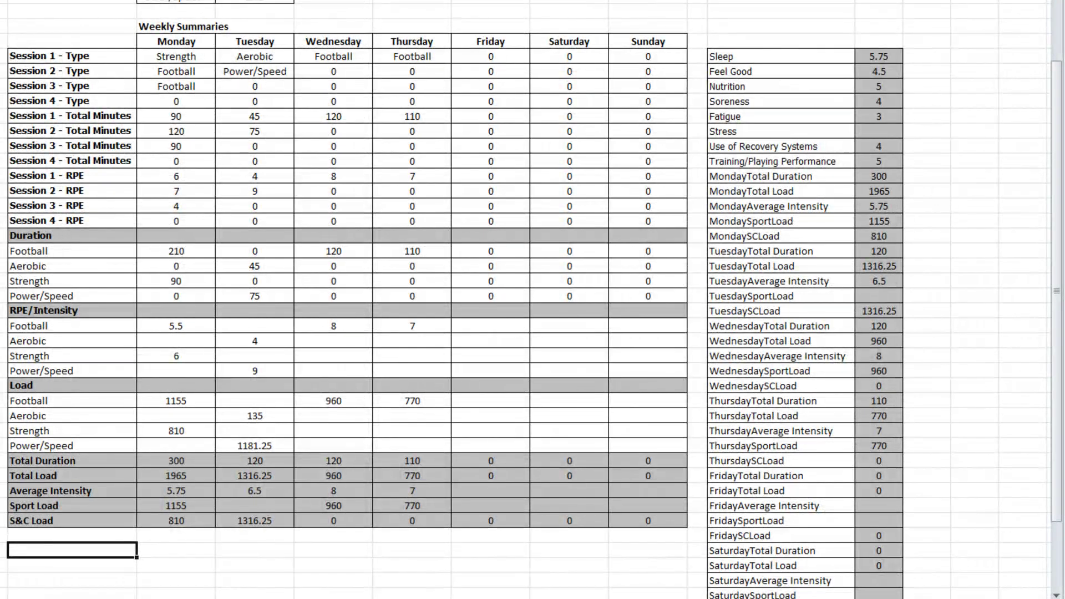
scroll(651, 80, "right", 3)
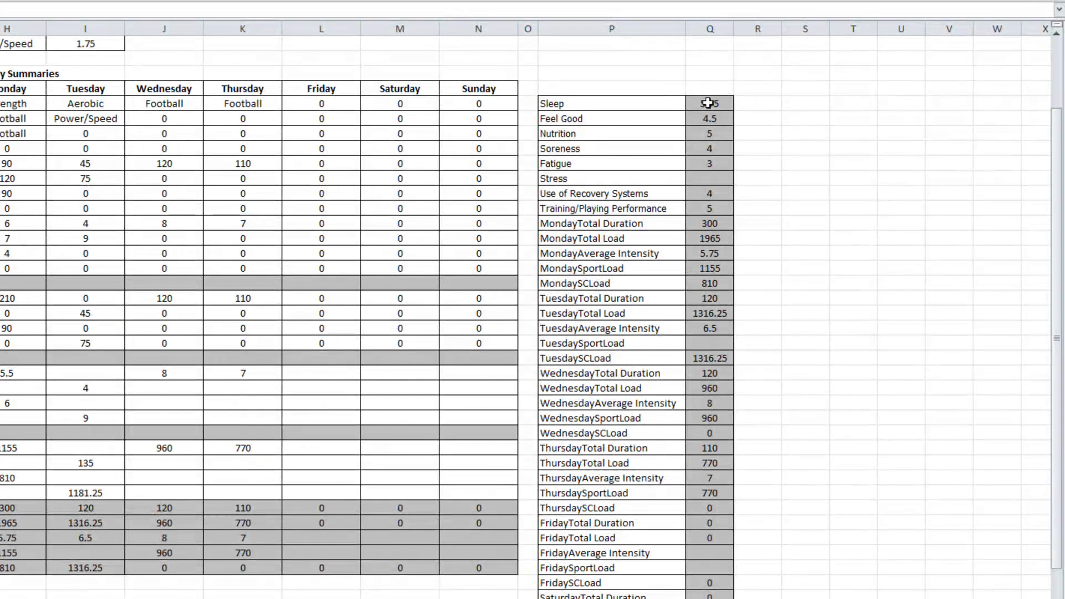
left_click(708, 104)
left_click_drag(708, 103, 710, 598)
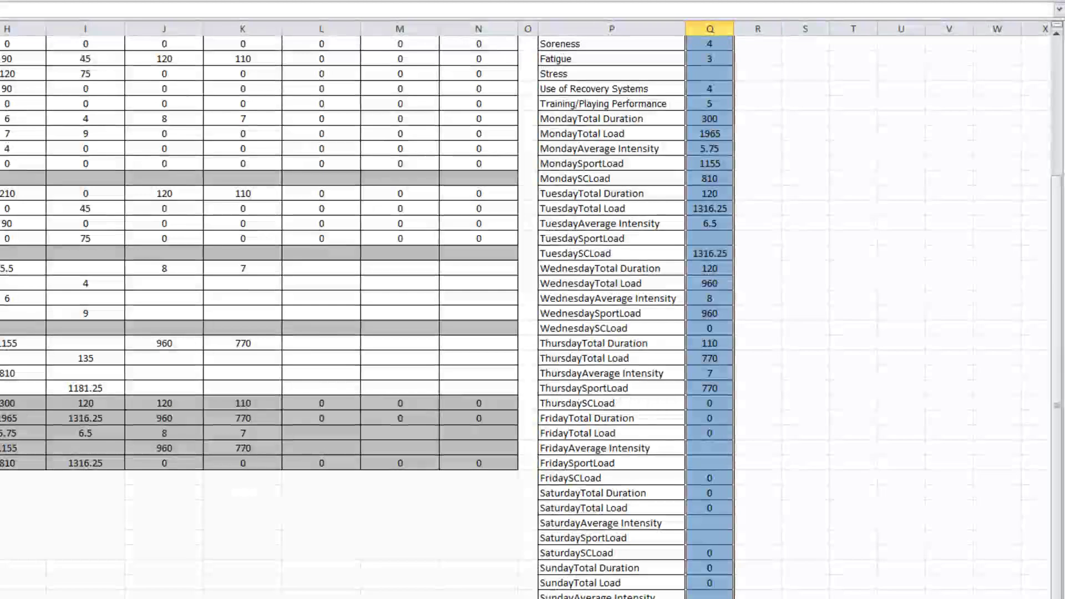
scroll(899, 478, "up", 5)
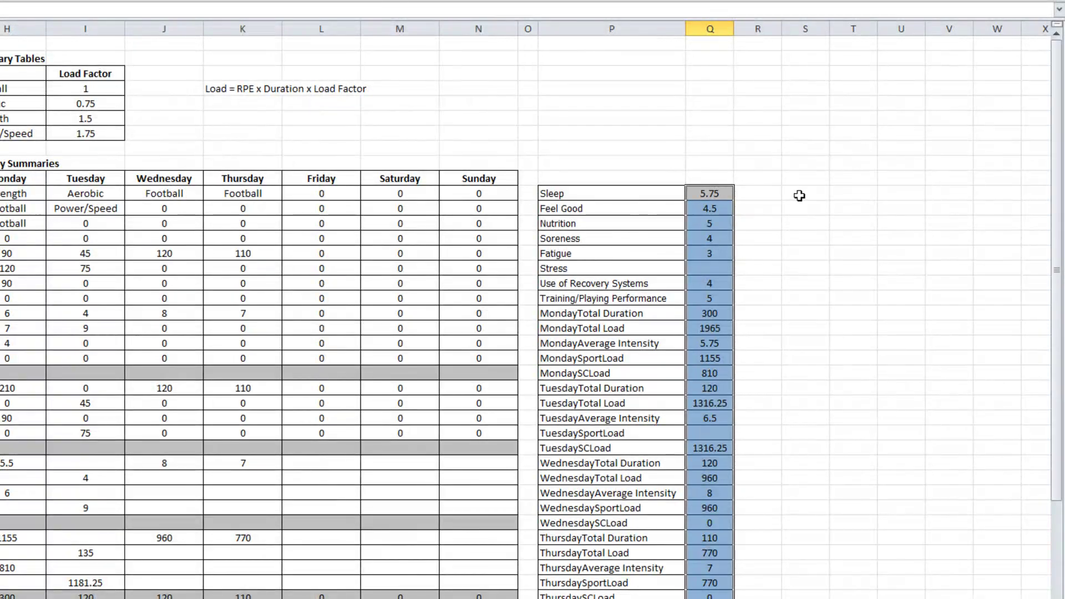
left_click(721, 194)
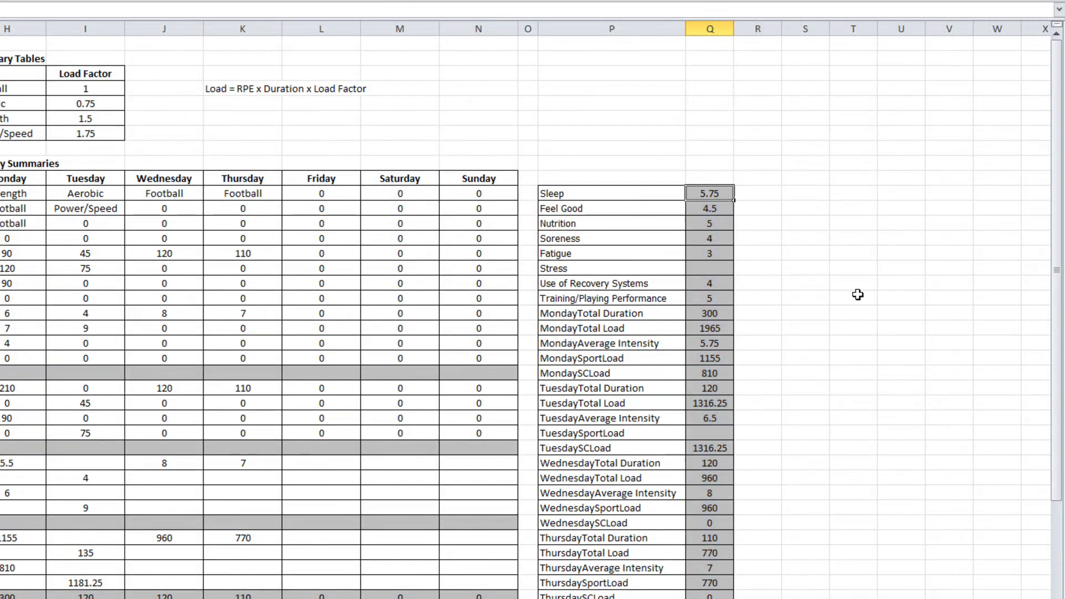
left_click_drag(561, 195, 711, 298)
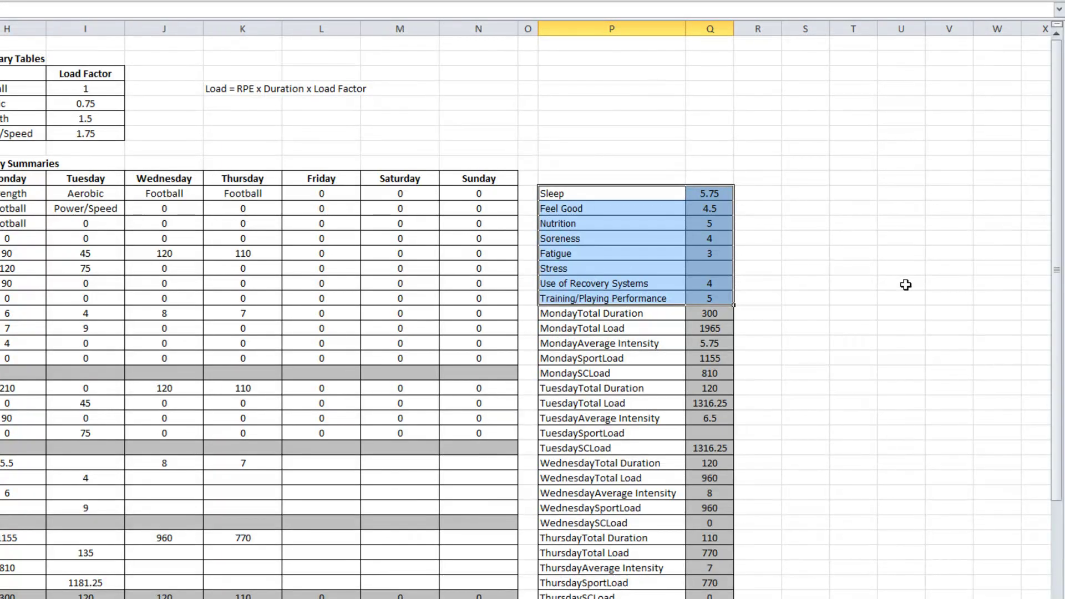
left_click(709, 193)
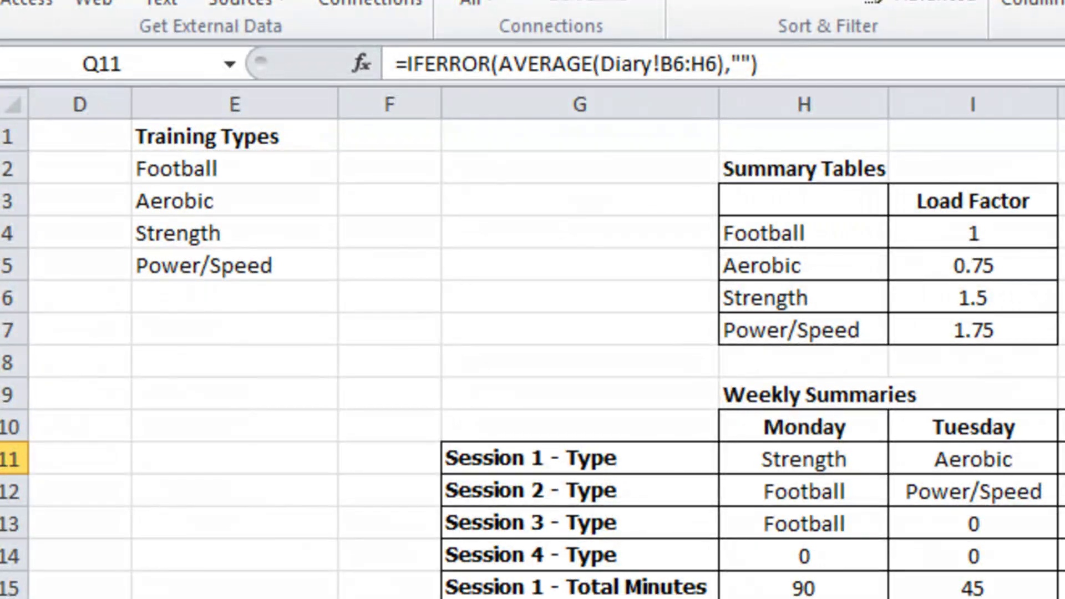
key("ctrl+Page_Up")
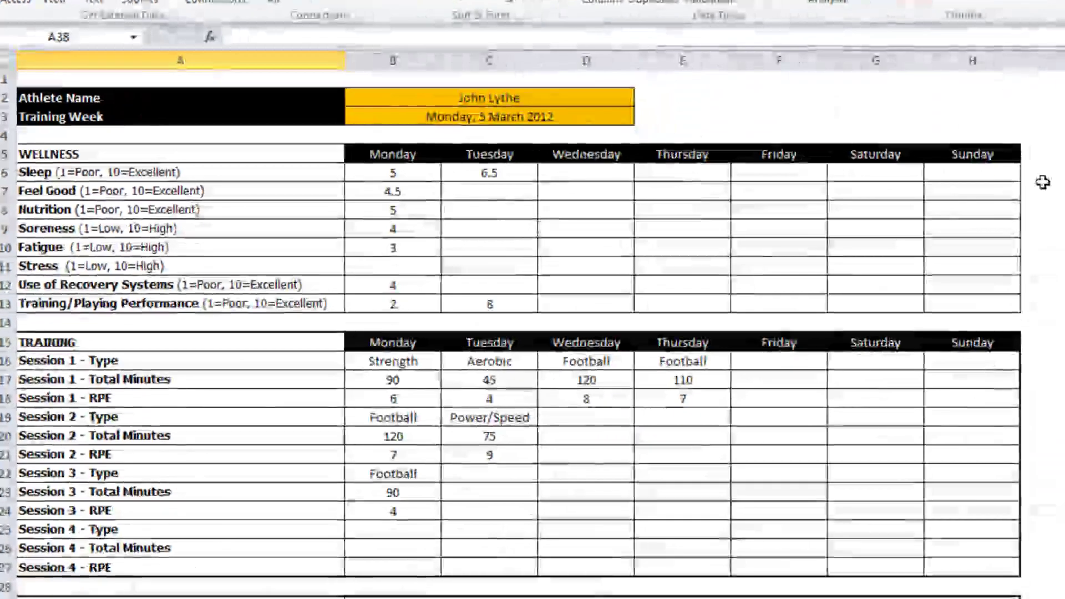
left_click(1048, 173)
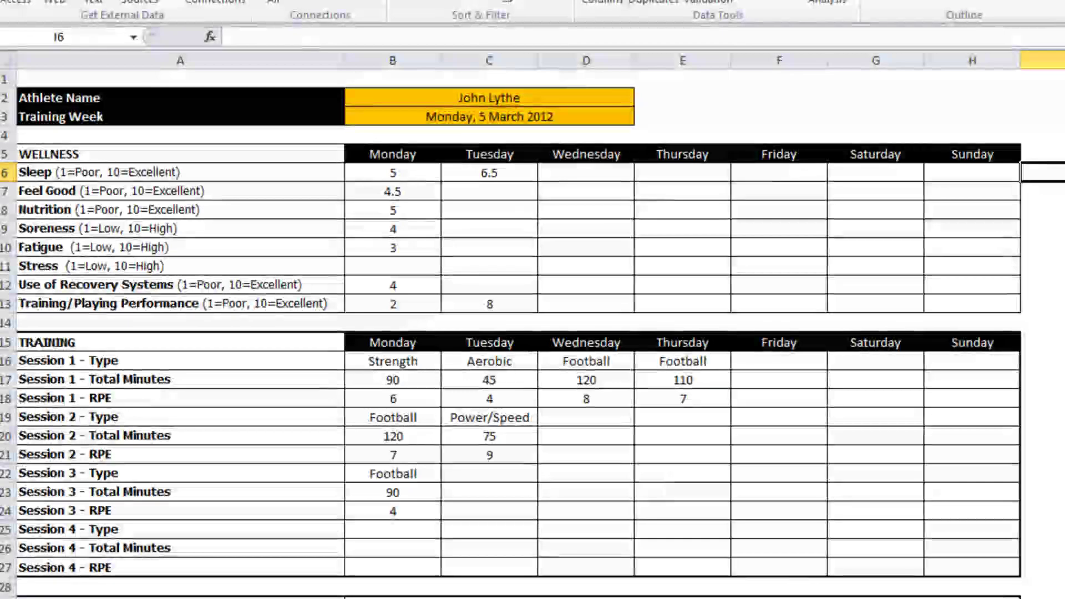
type("=average(")
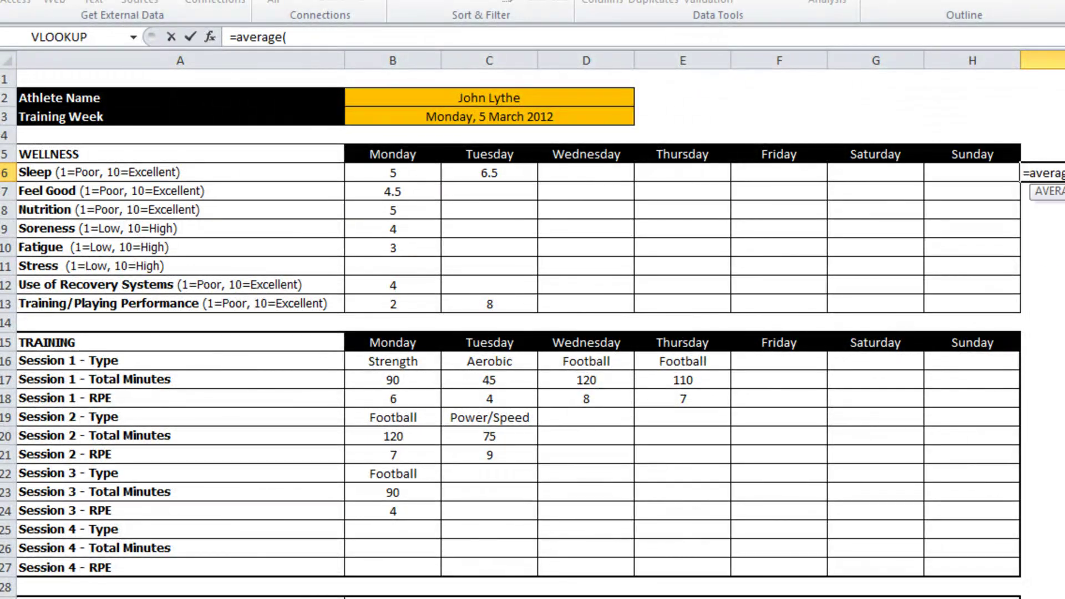
left_click_drag(395, 174, 963, 176)
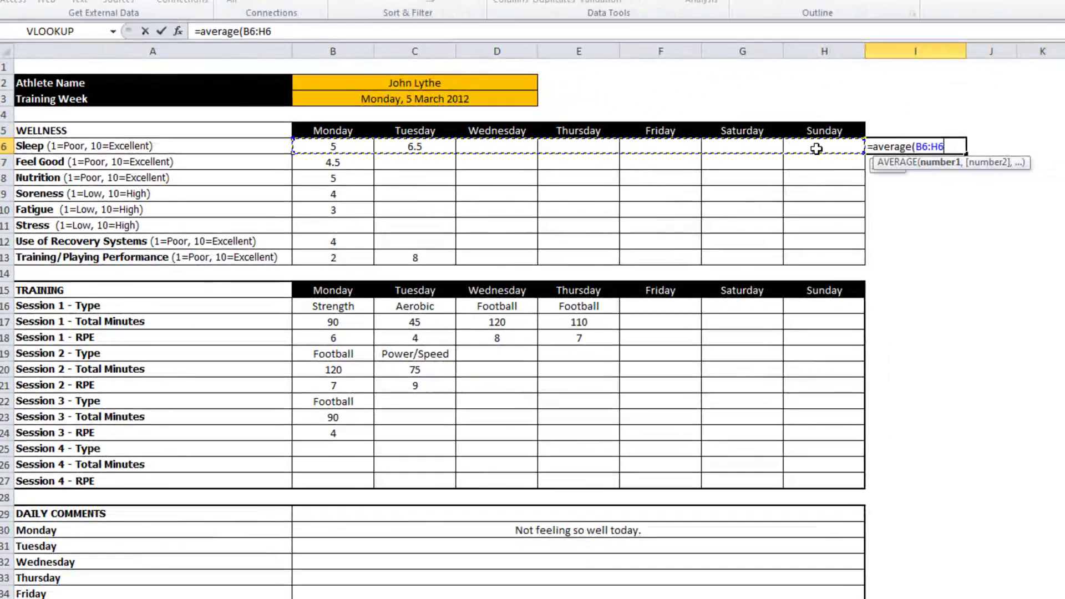
type(")")
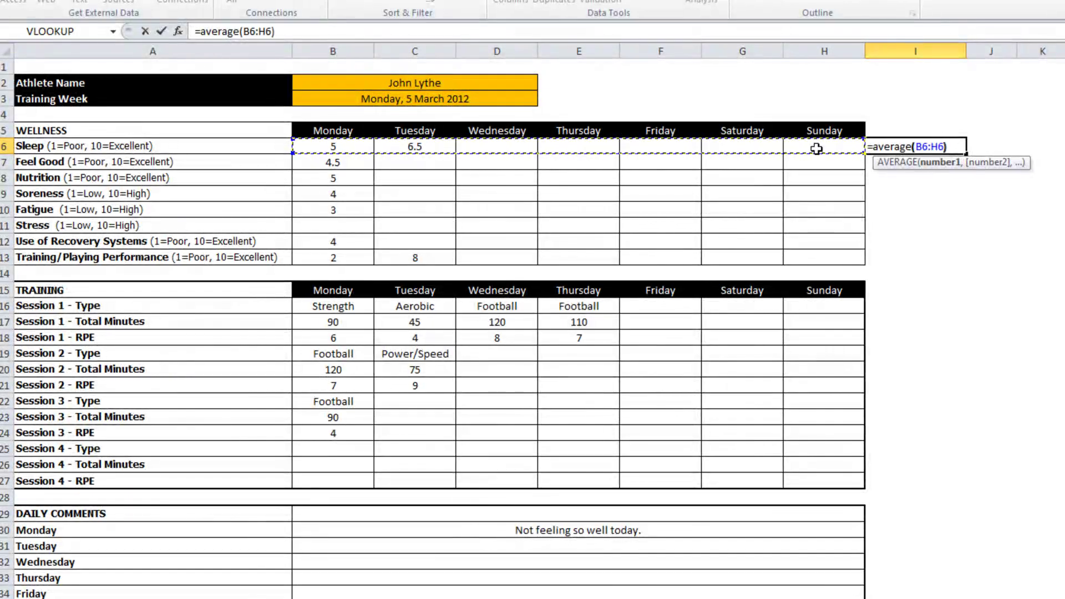
key("Return")
left_click(929, 148)
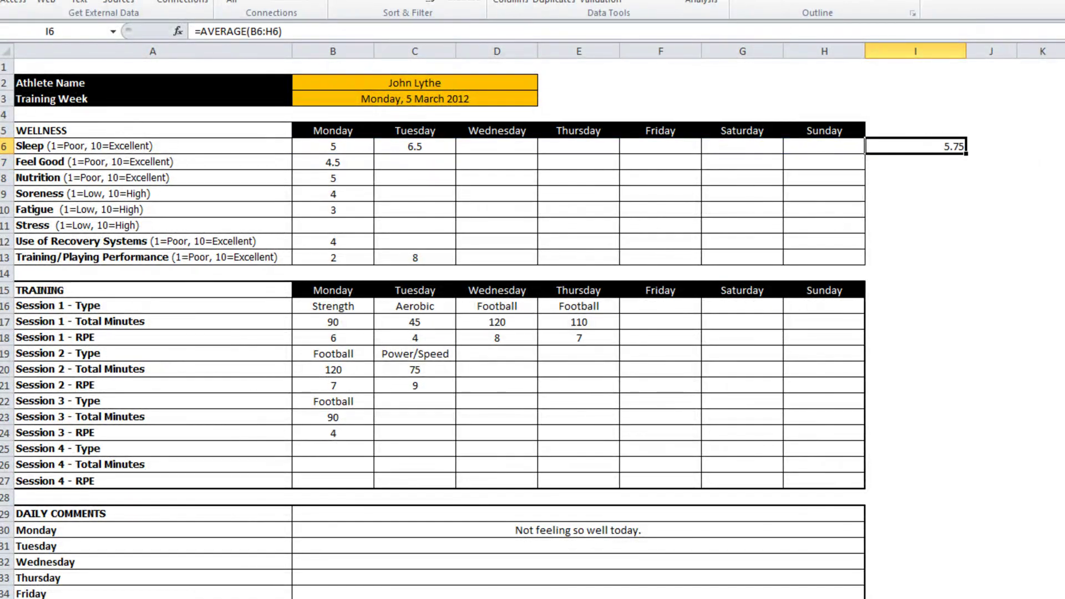
key("Delete")
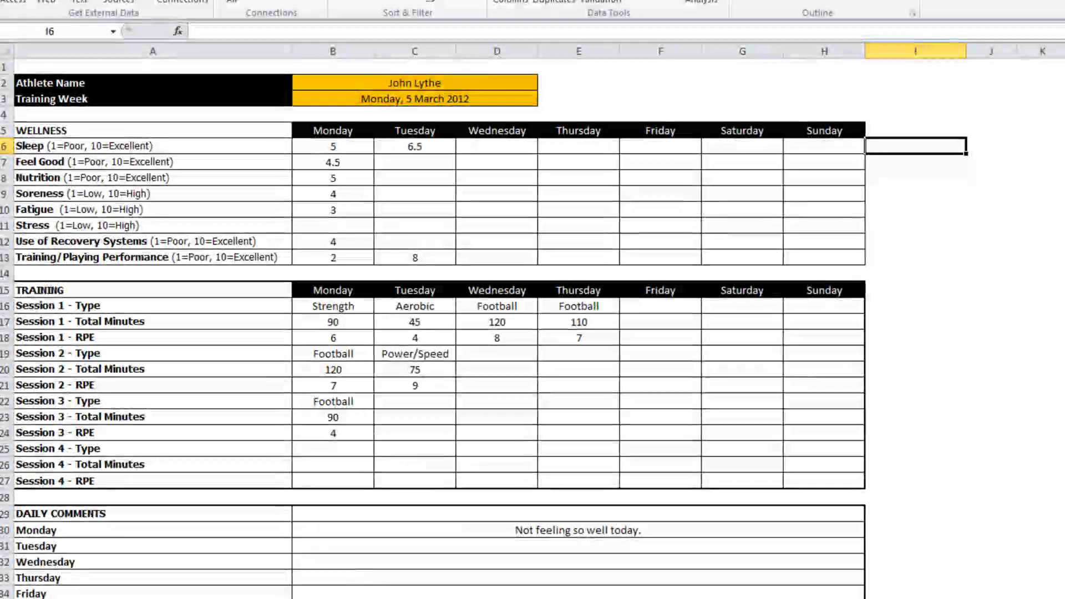
key("ctrl+Page_Down")
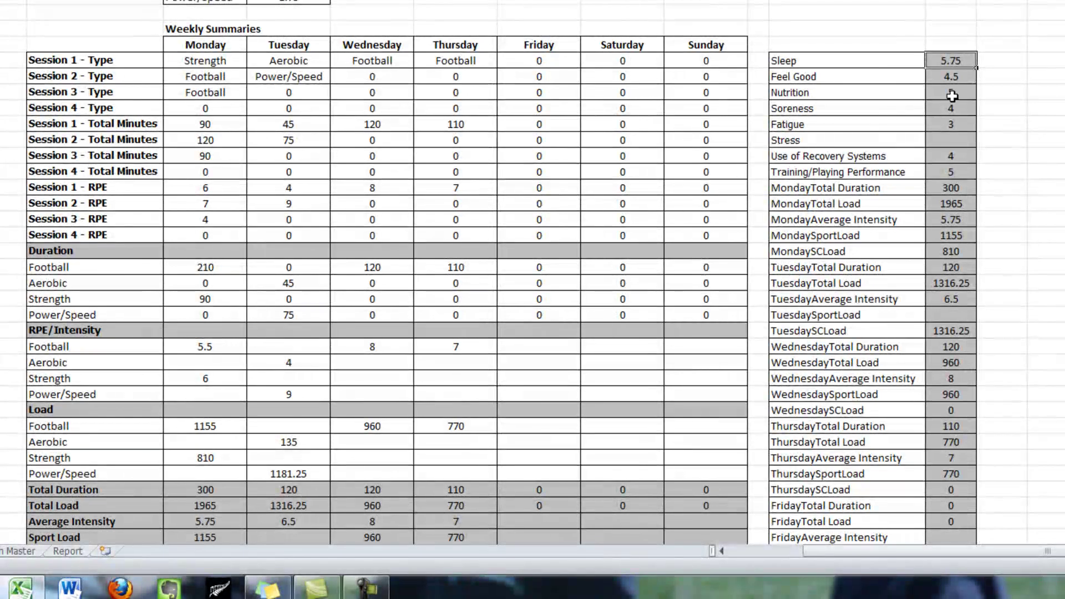
scroll(533, 277, "down", 3)
scroll(1022, 91, "down", 2)
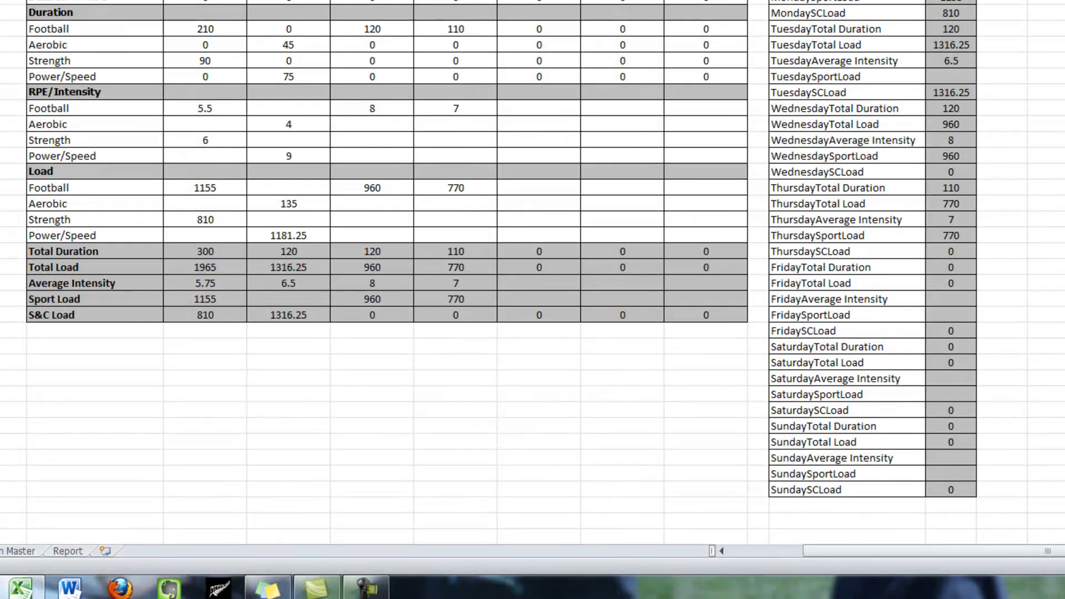
left_click(211, 254)
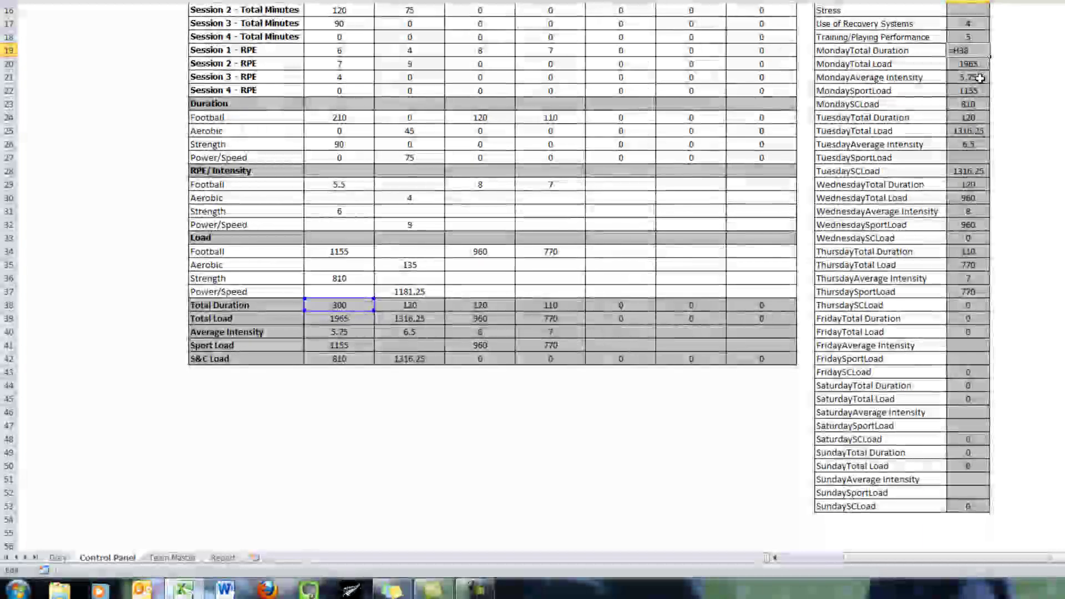
key("Return")
left_click(967, 213)
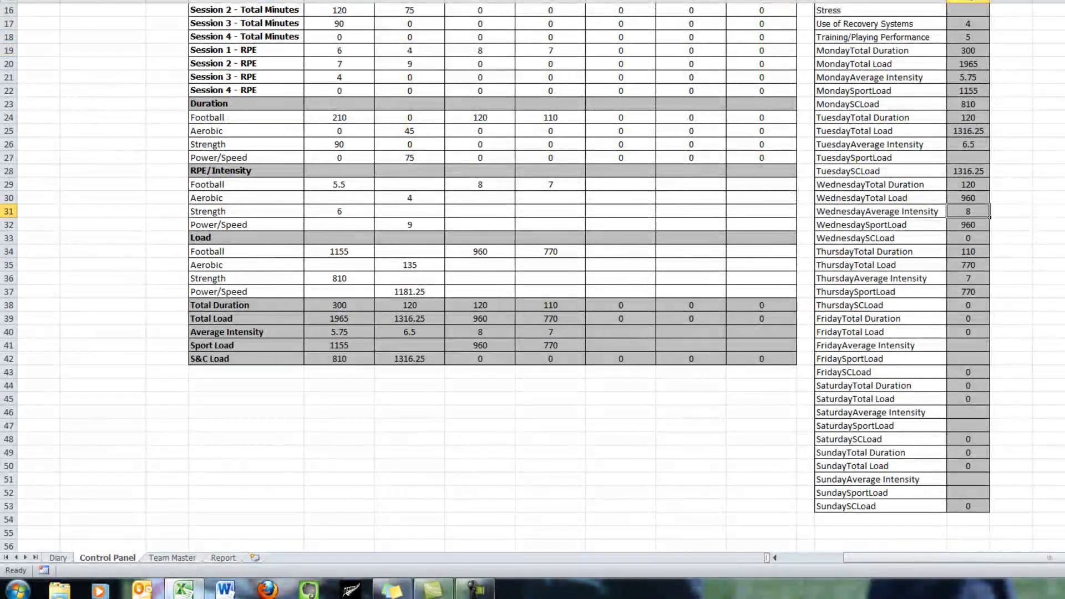
type("=J40")
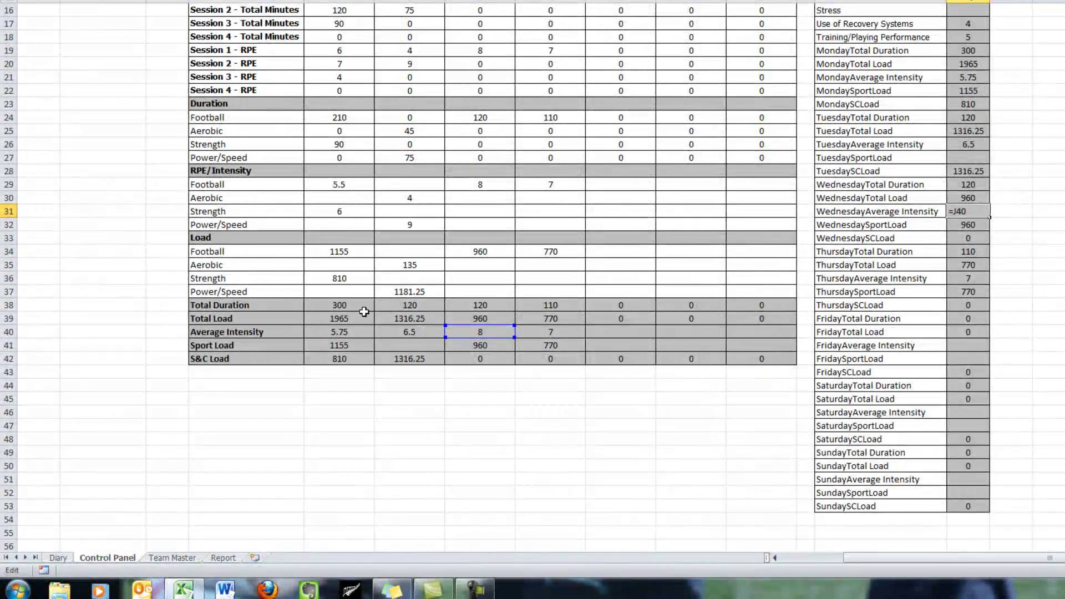
left_click_drag(343, 309, 744, 361)
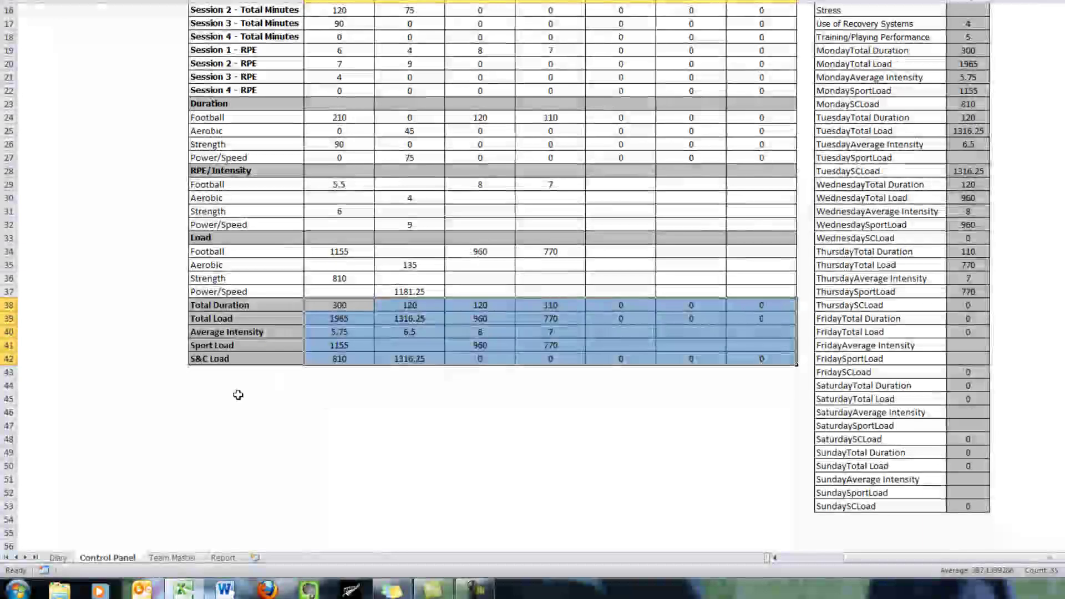
left_click(244, 398)
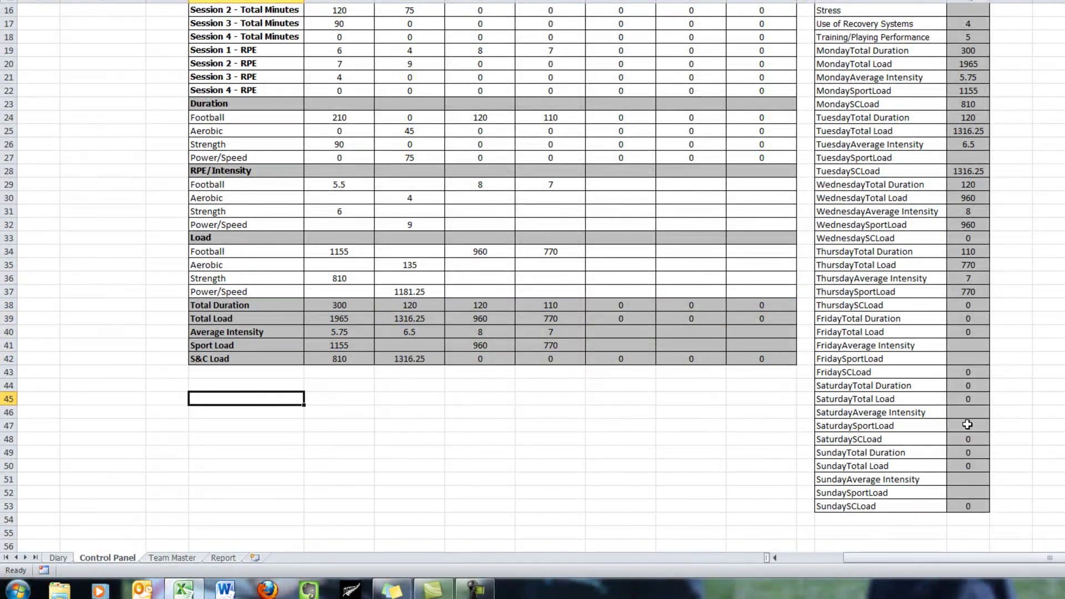
scroll(1045, 396, "up", 4)
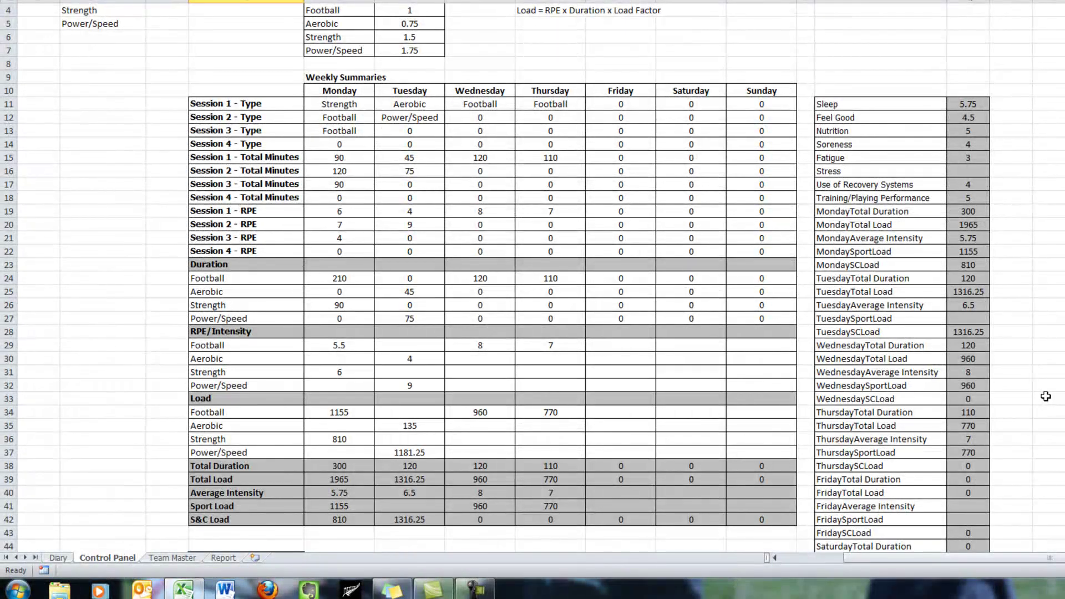
Enter the Diary's Feel Good scores, starting with 3 for Tuesday.
left_click(57, 557)
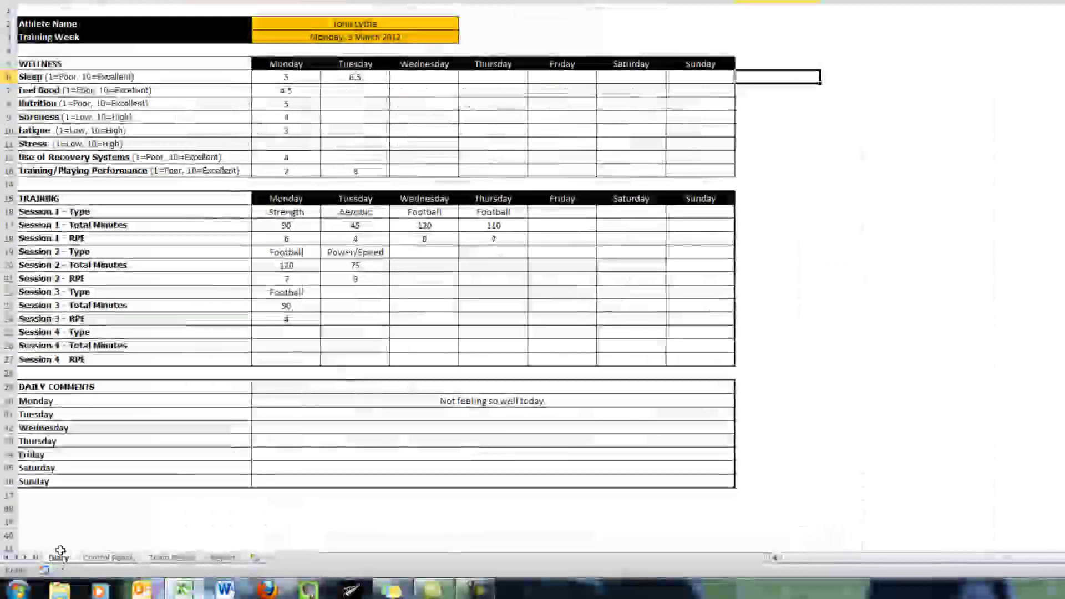
left_click(364, 91)
key("Page_Down")
key("Right")
key("Right")
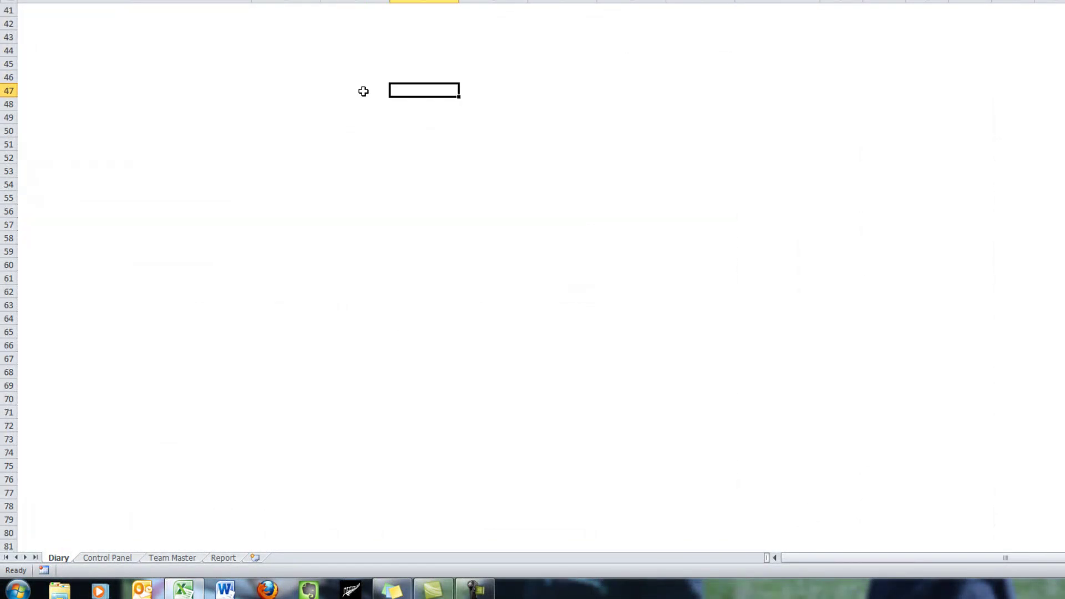
key("ctrl+Home")
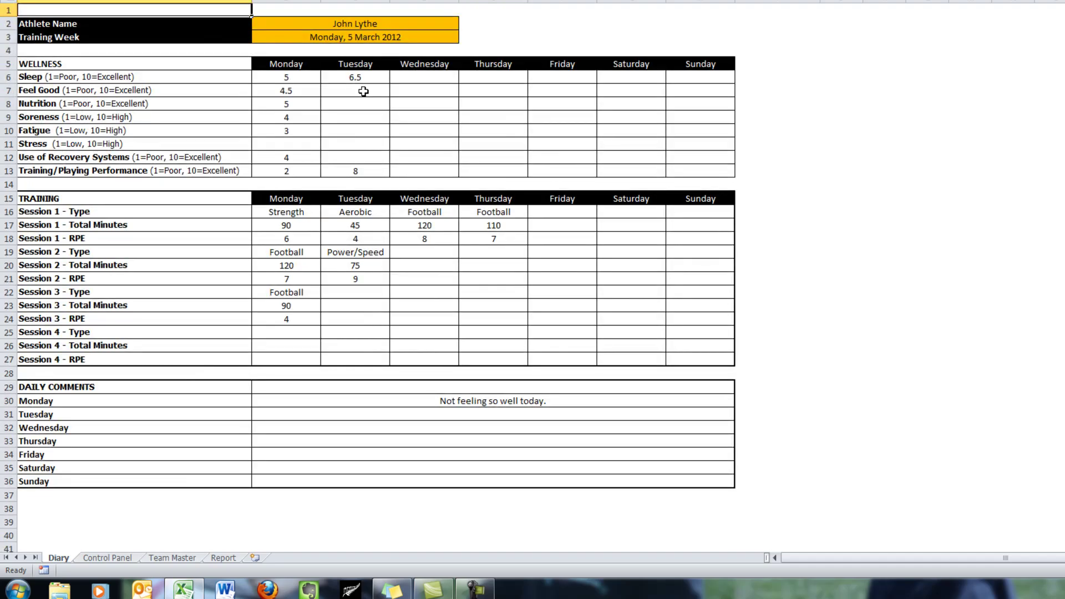
left_click(363, 91)
type("3")
key("Tab")
type("5")
key("Tab")
type("4")
key("Tab")
type("6")
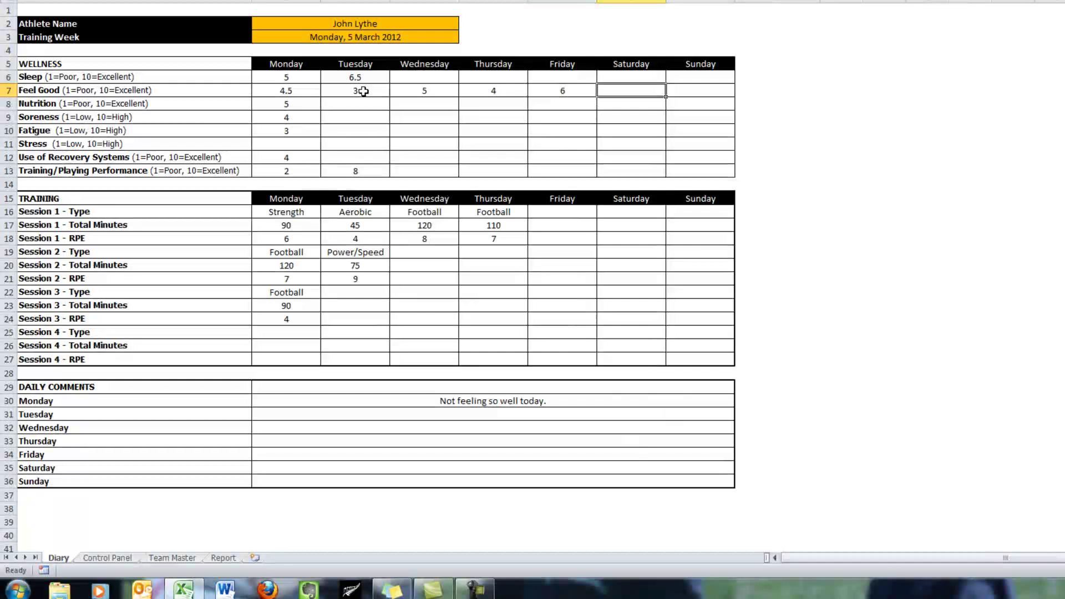
Enter 8 for Tuesday's Soreness and the three wellness rows below it.
left_click(336, 119)
type("8")
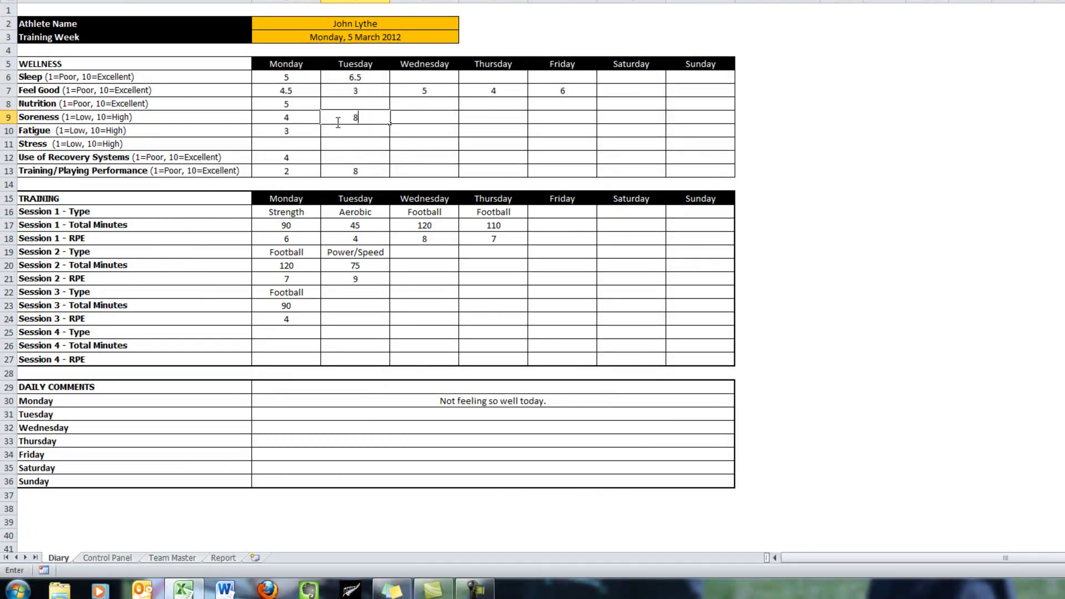
key("Return")
type("8")
key("Return")
type("8")
key("Return")
type("8")
key("Tab")
Enter Fatigue scores 3, 5 and 4 from Thursday onward.
key("Right")
key("Up")
key("Up")
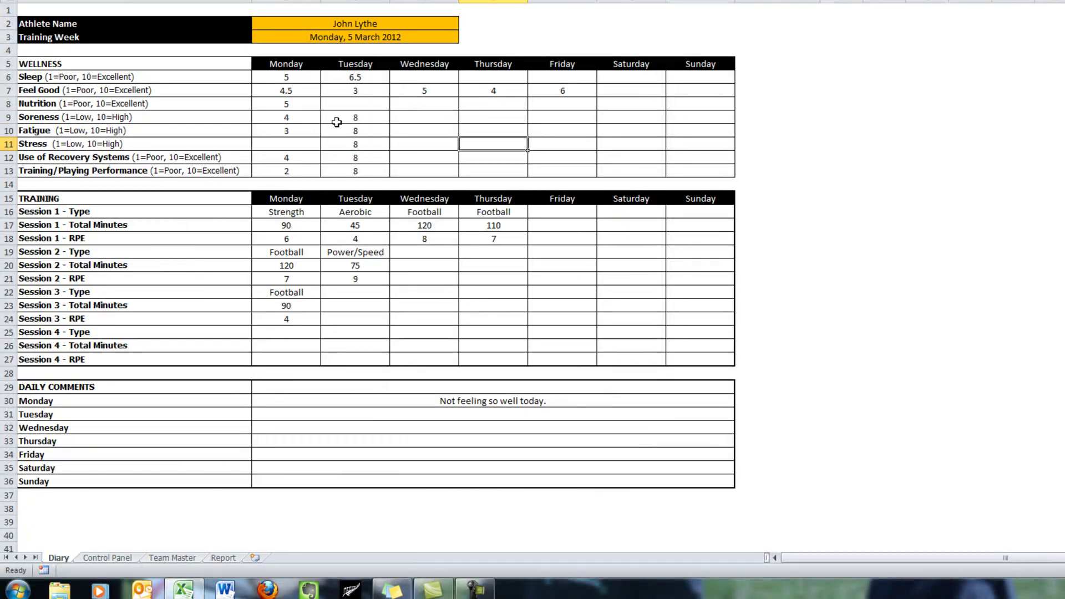
type("3")
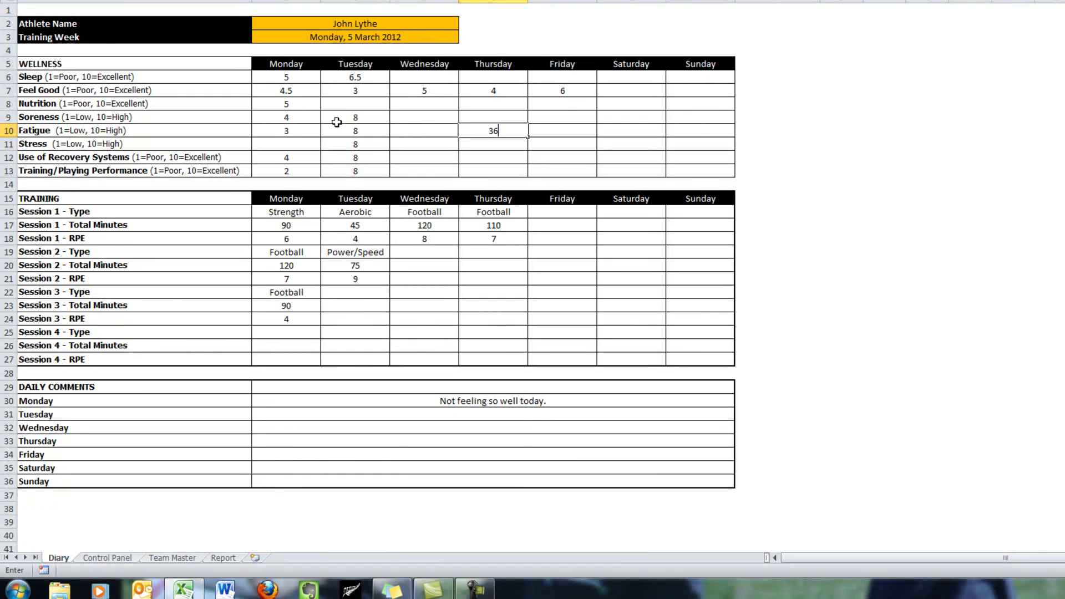
key("Tab")
type("5")
key("Tab")
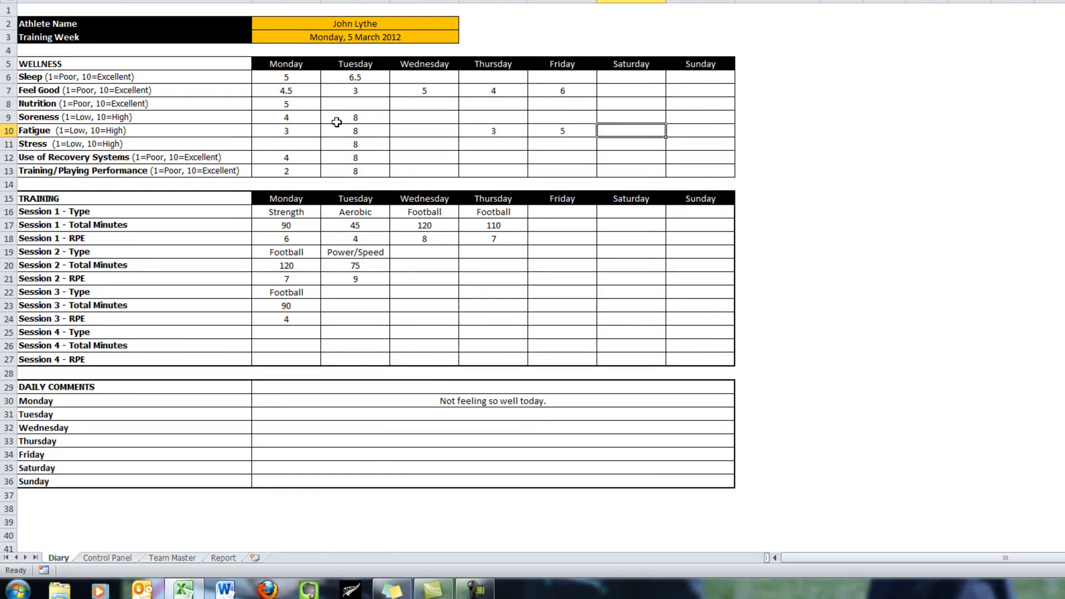
type("4")
key("Tab")
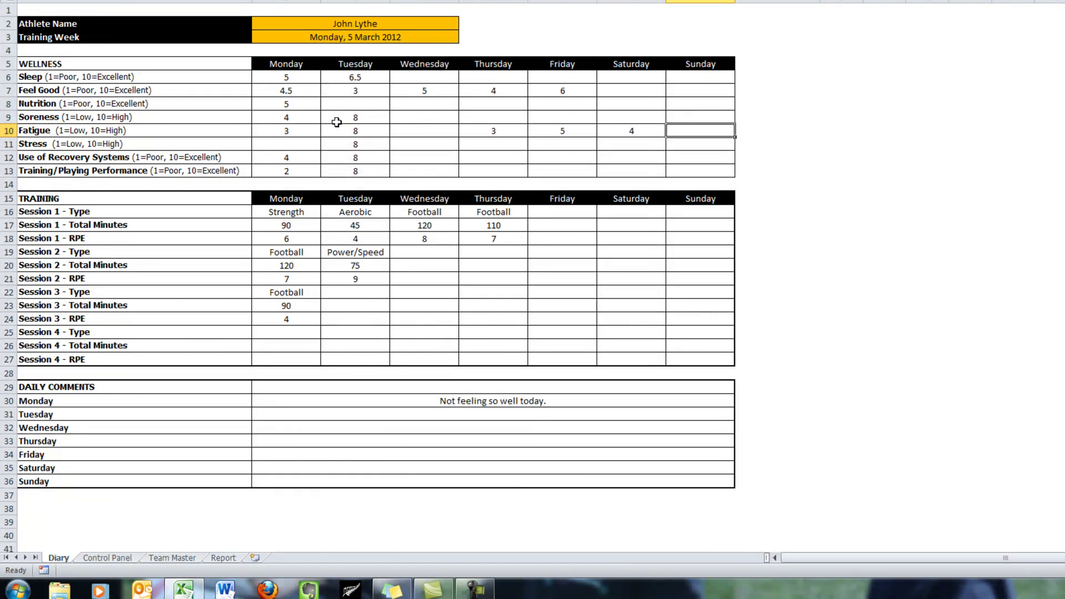
Log Friday's Session 1 as Aerobic, 90 minutes at RPE 4.
left_click(559, 214)
left_click(603, 212)
left_click(576, 232)
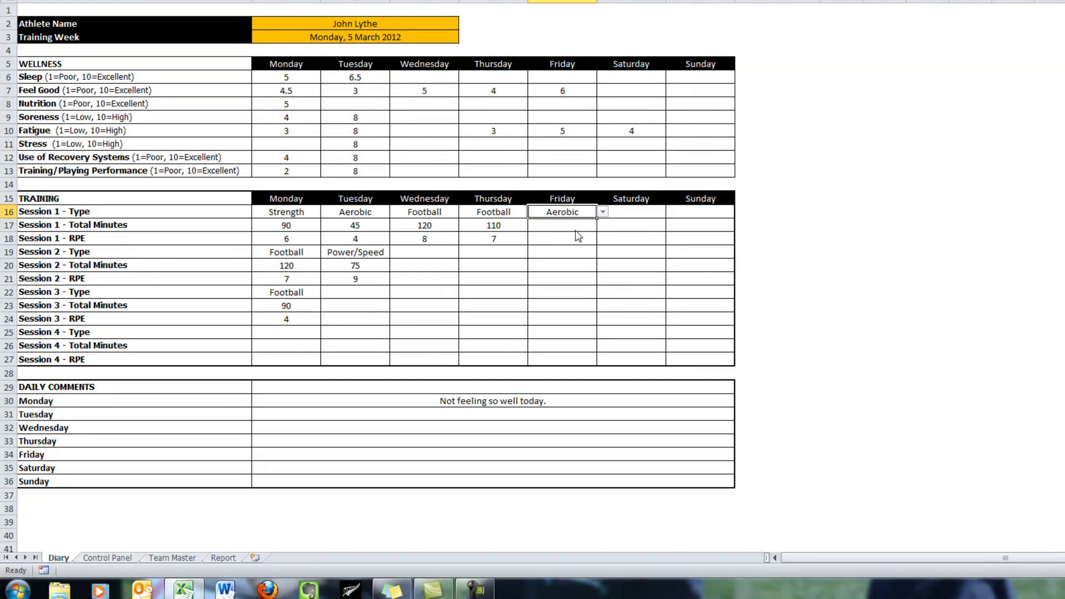
left_click(572, 230)
type("90")
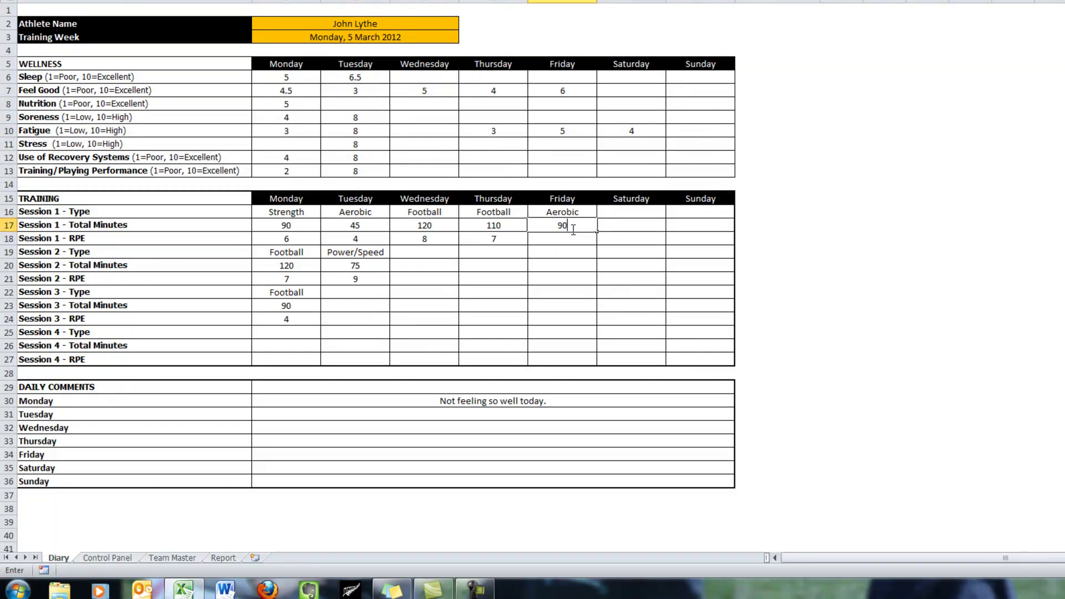
key("Return")
type("4")
Set Saturday's Session 1 type to Football and return to the Control Panel.
left_click(635, 211)
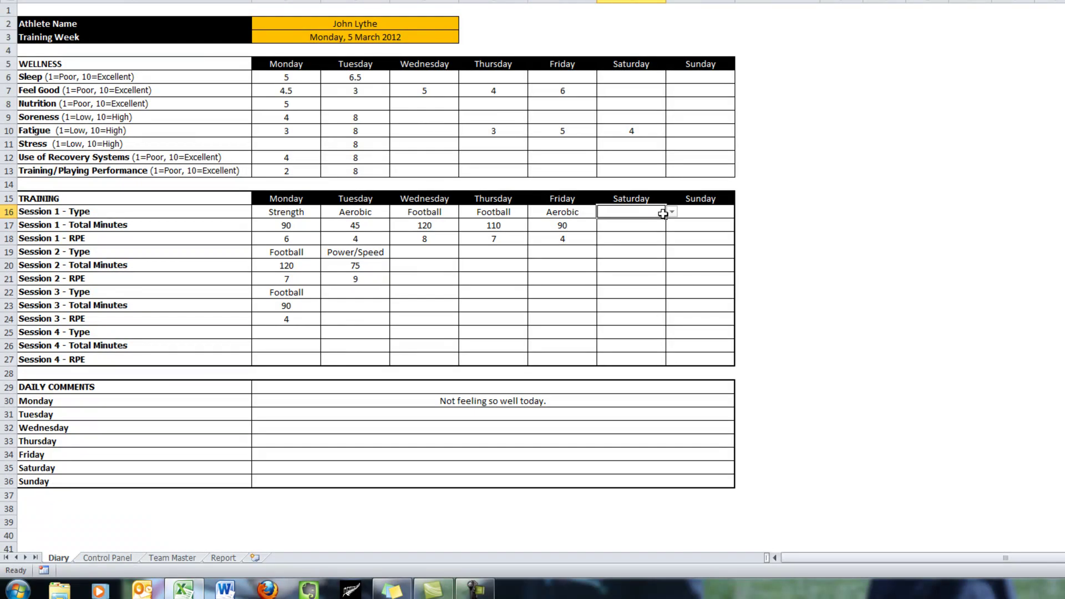
left_click(671, 215)
left_click(645, 228)
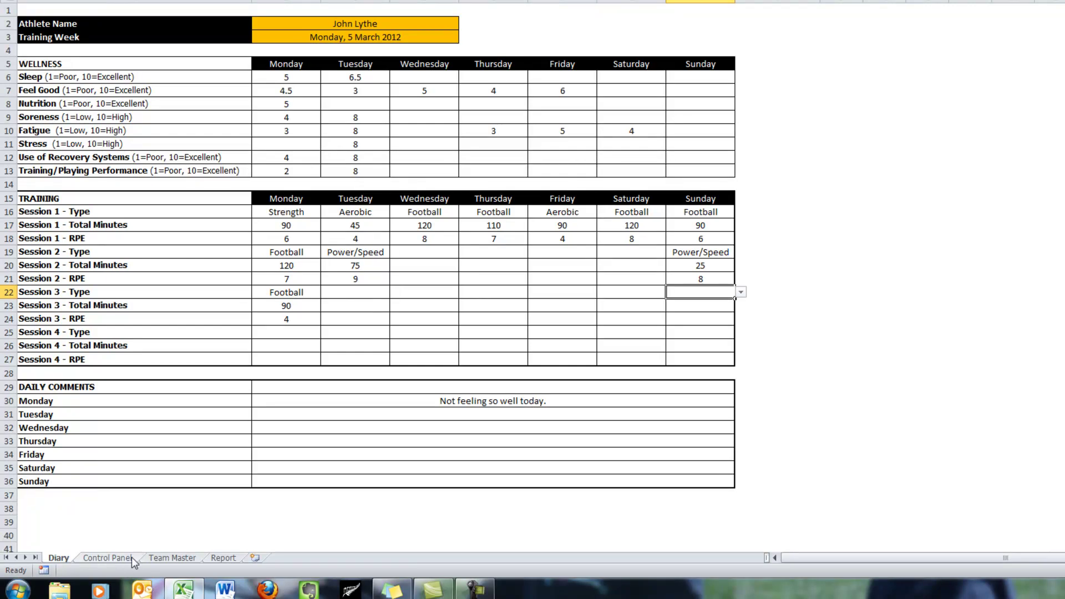
left_click(107, 557)
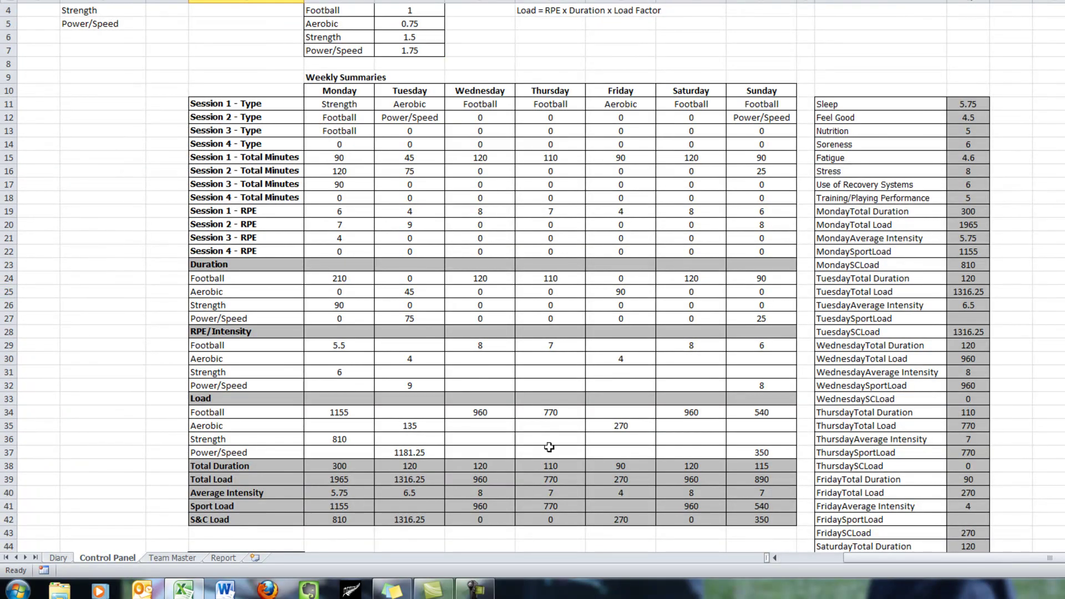
Paste the Control Panel summary column as values into Team Master D3 and centre it.
left_click_drag(968, 103, 976, 532)
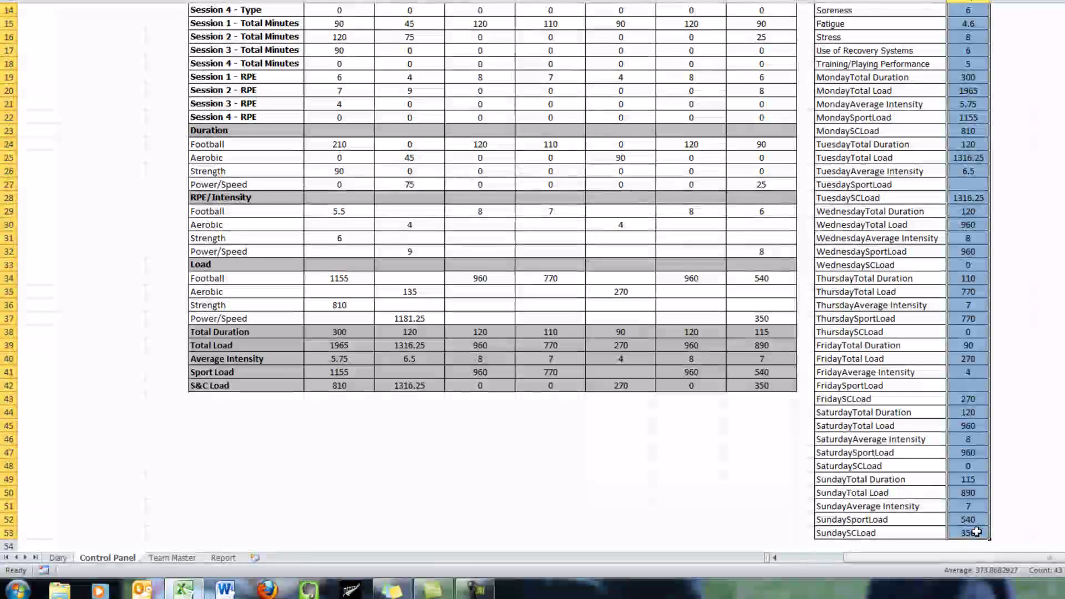
key("ctrl+c")
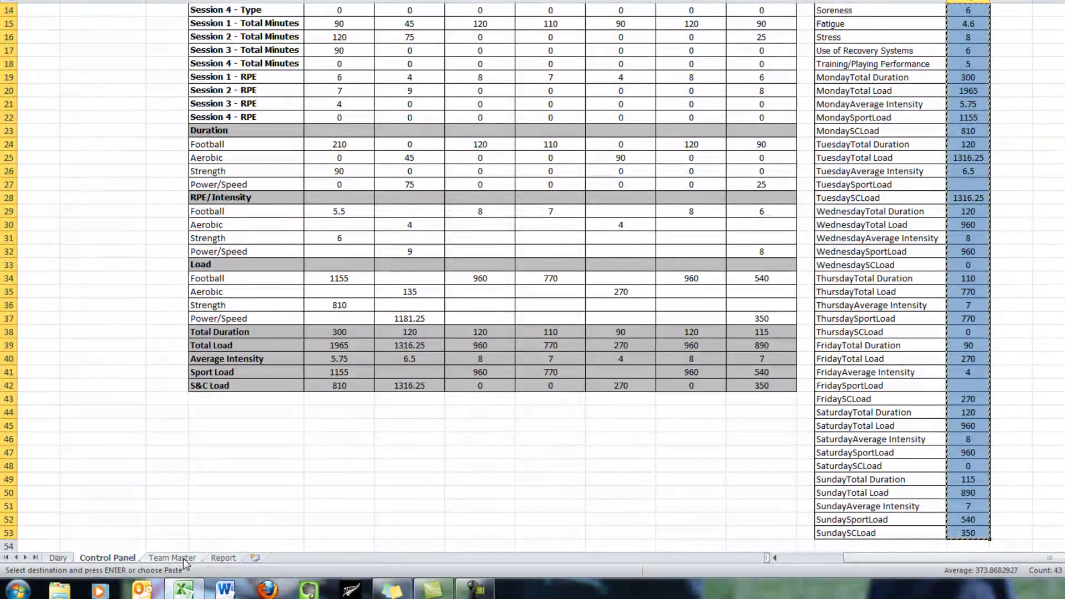
left_click(183, 558)
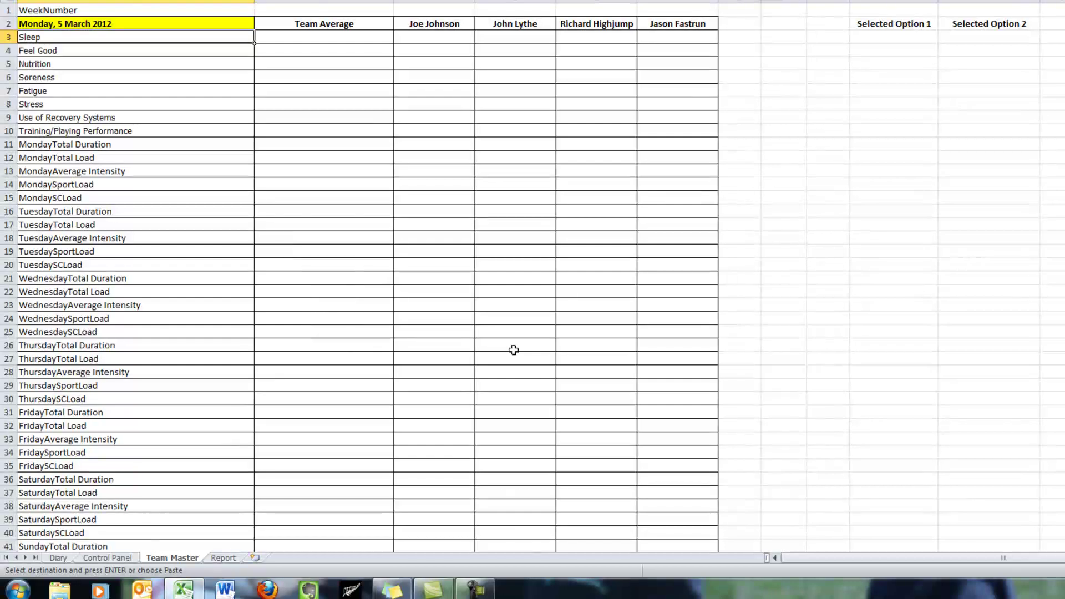
left_click(518, 35)
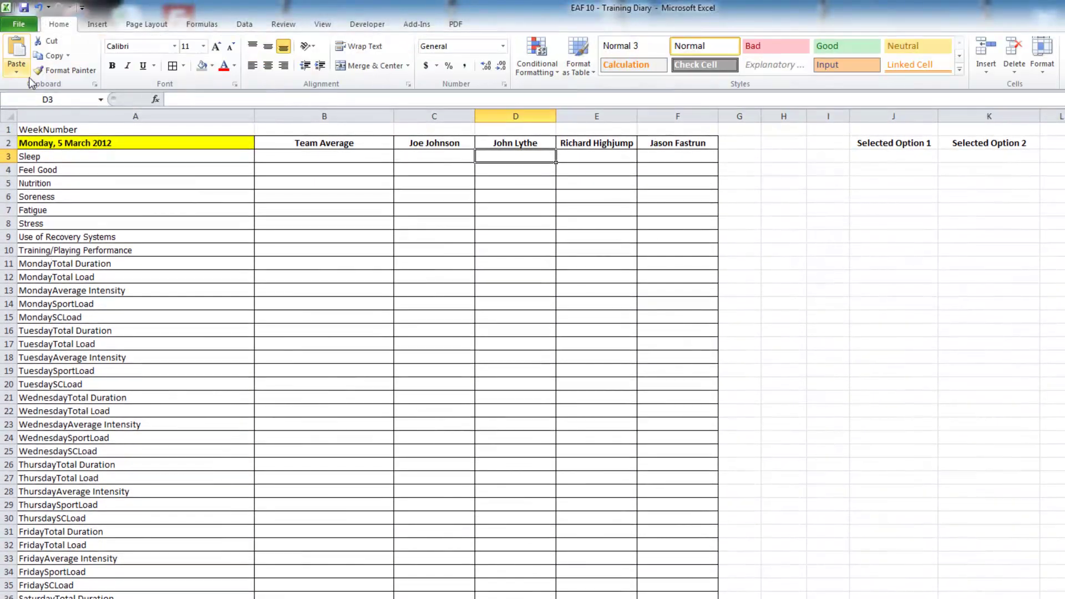
left_click(17, 71)
left_click(39, 207)
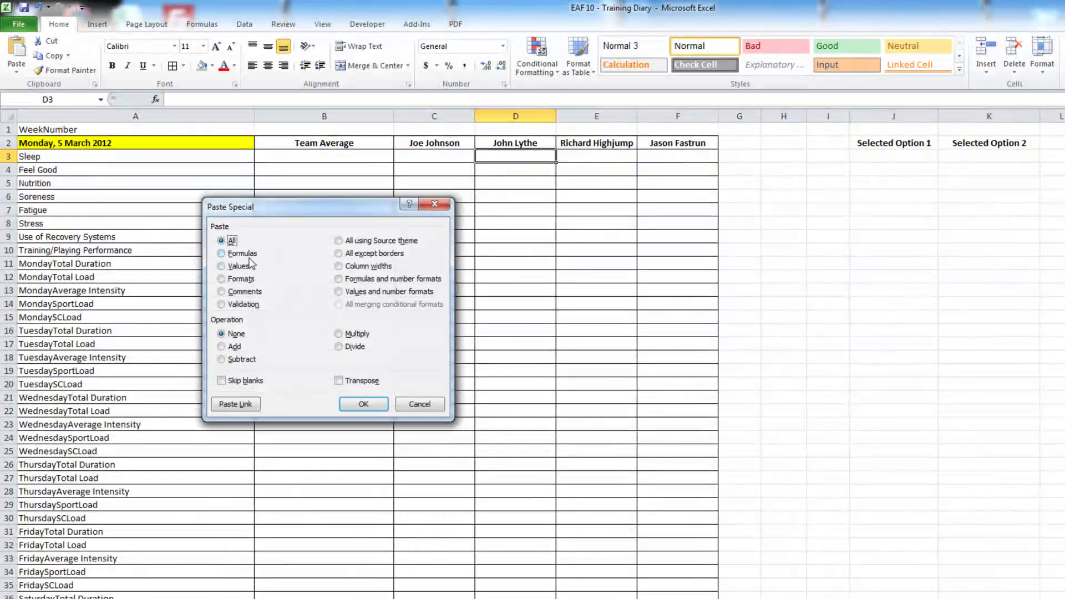
left_click(237, 266)
left_click(363, 404)
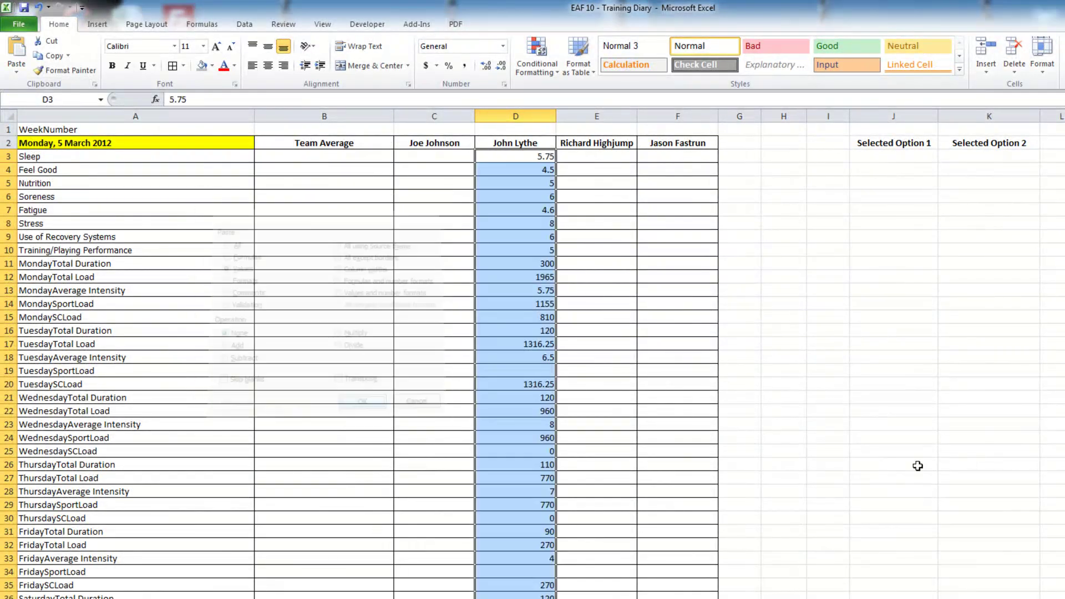
left_click(268, 65)
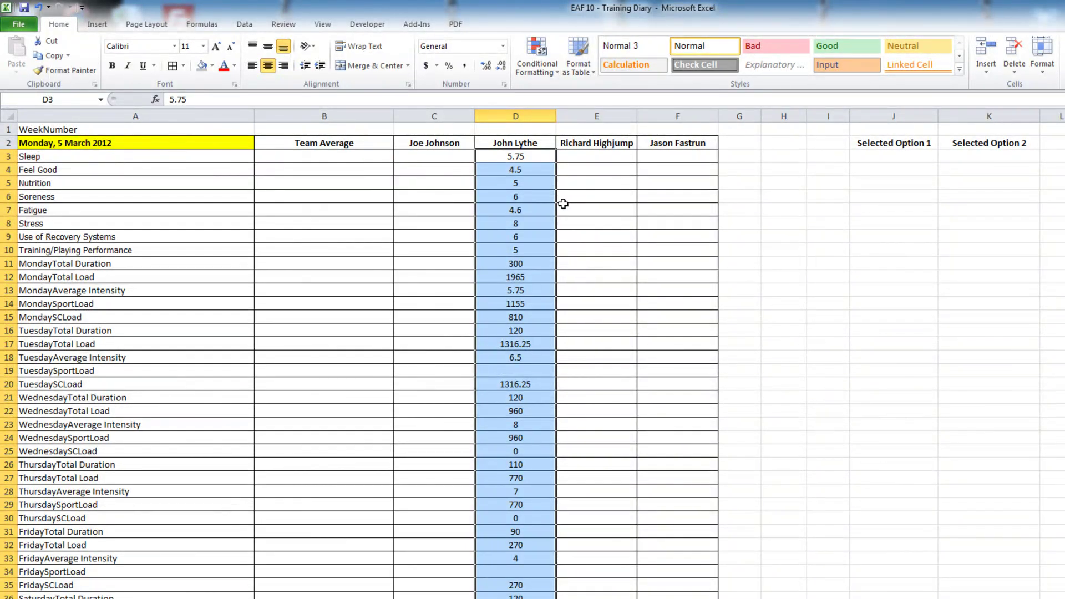
Copy column D to F3, then change Sleep to 8, Feel Good to 9 and Nutrition to 5.
key("ctrl+c")
left_click(673, 159)
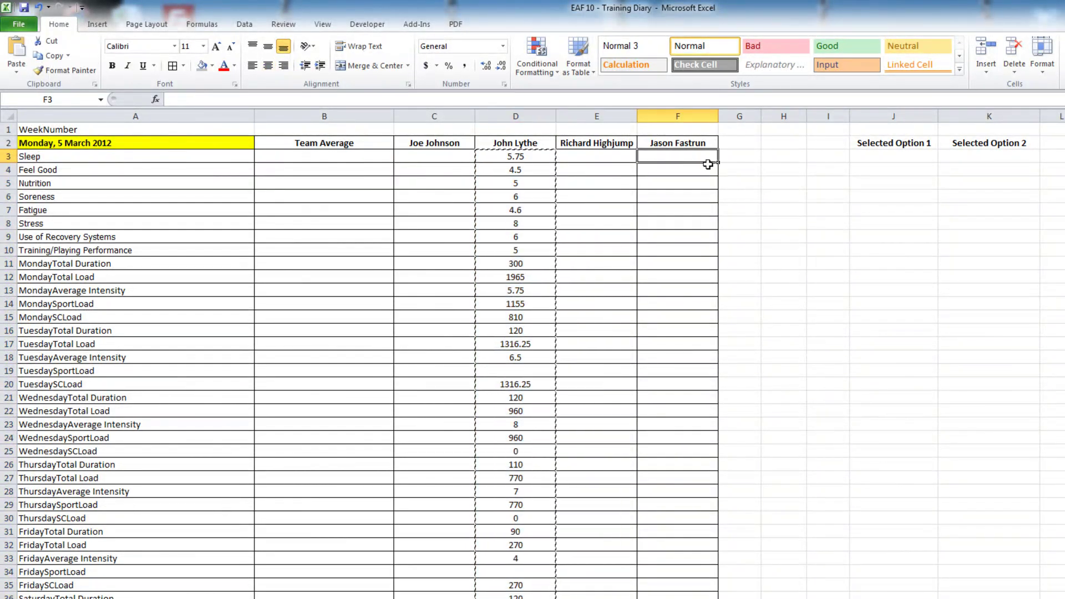
key("ctrl+v")
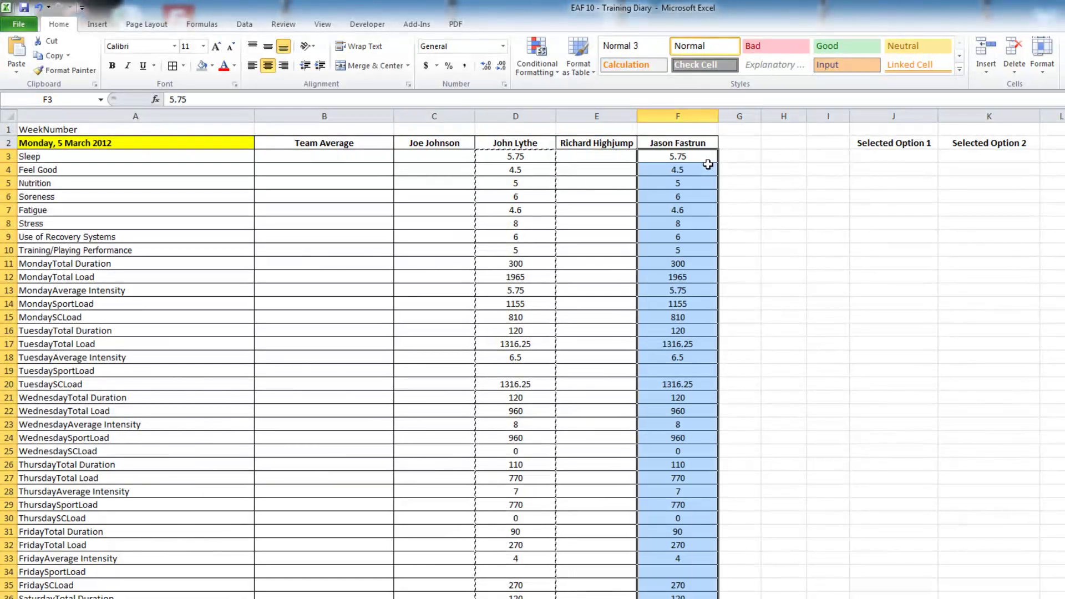
type("8")
key("Return")
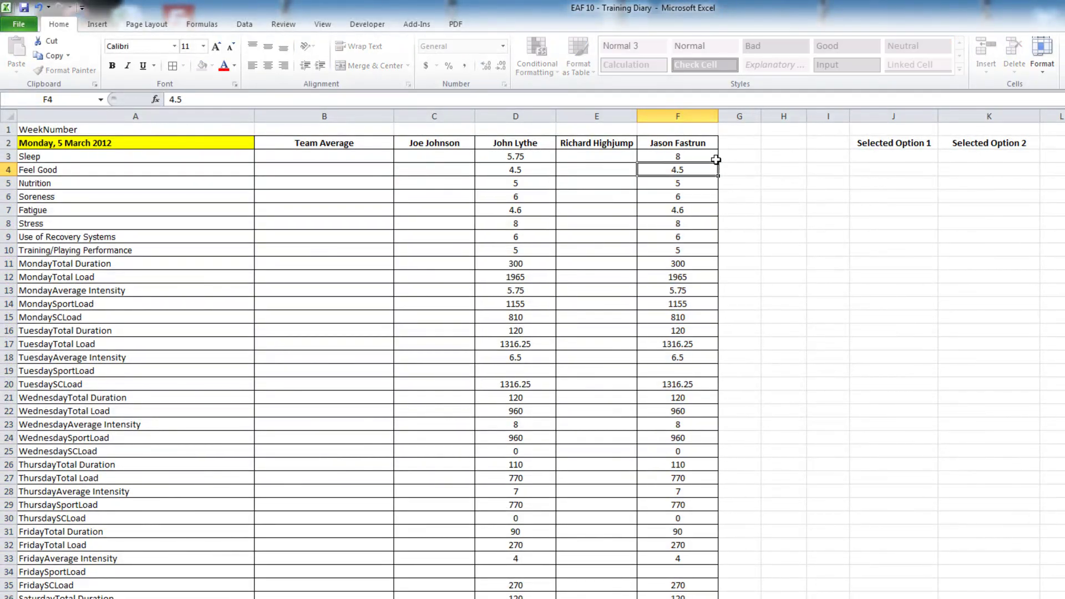
type("9")
key("Return")
type("57")
key("Return")
key("Return")
key("Up")
key("Up")
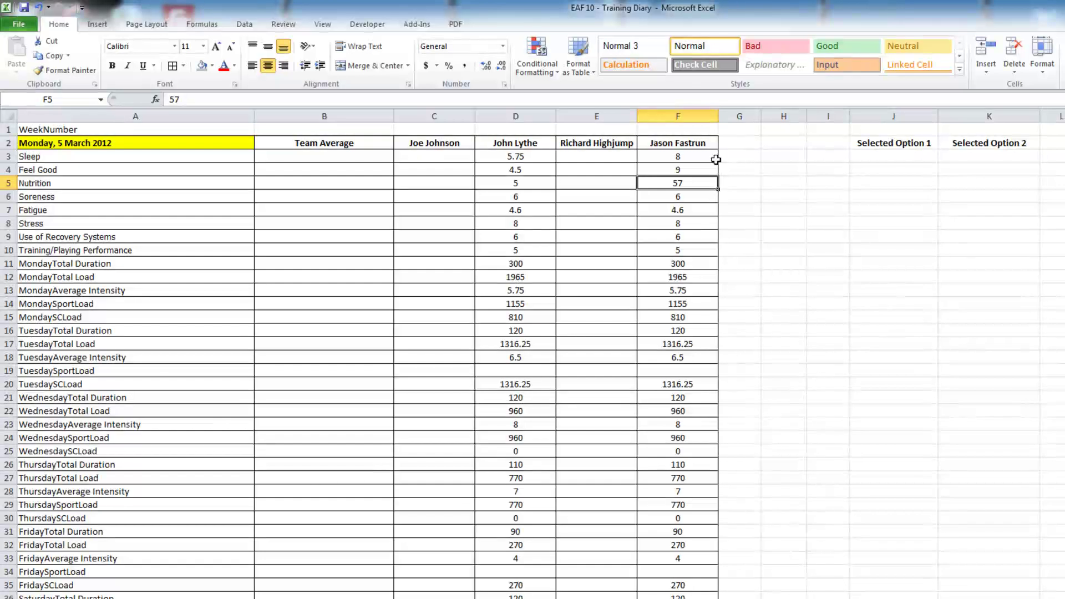
type("5")
key("Return")
key("Return")
key("Return")
key("Return")
key("Return")
key("Return")
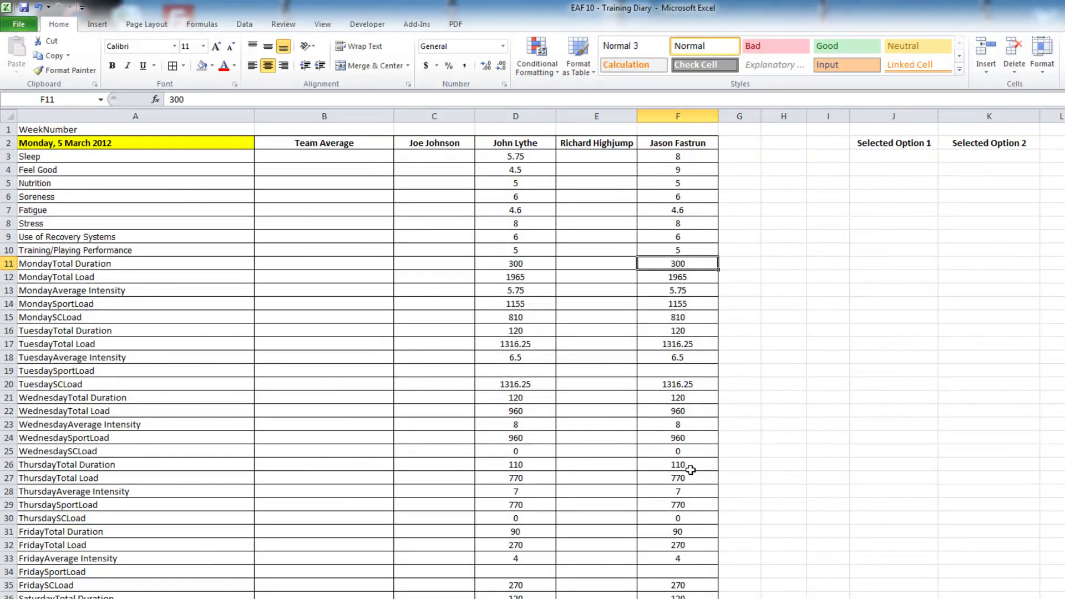
Enter =IFERROR(AVERAGE(C3:F3),"") in B3 as the Team Average.
left_click(299, 156)
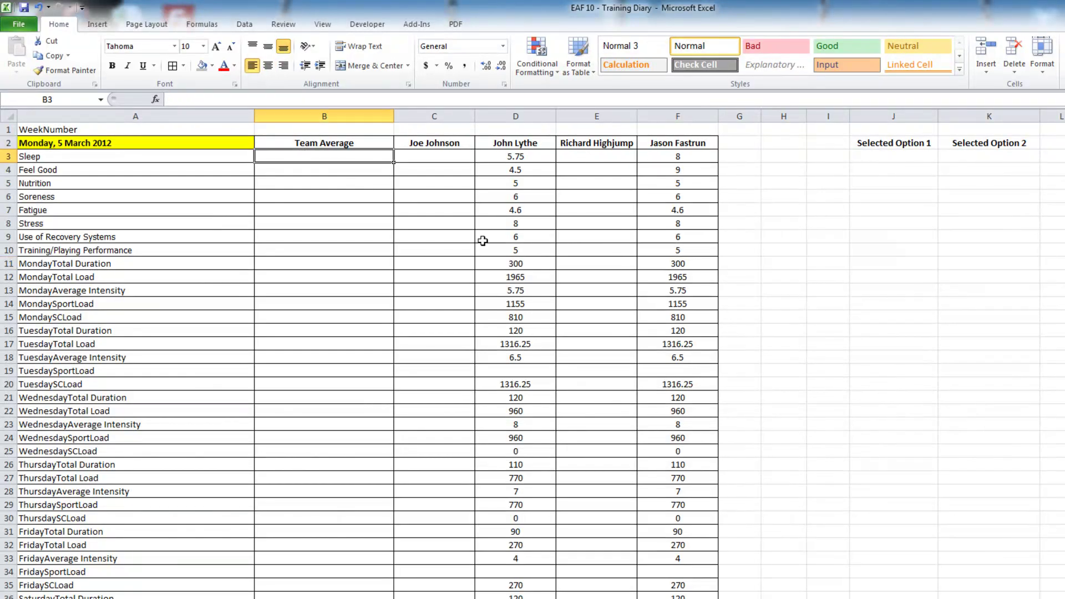
type("=average")
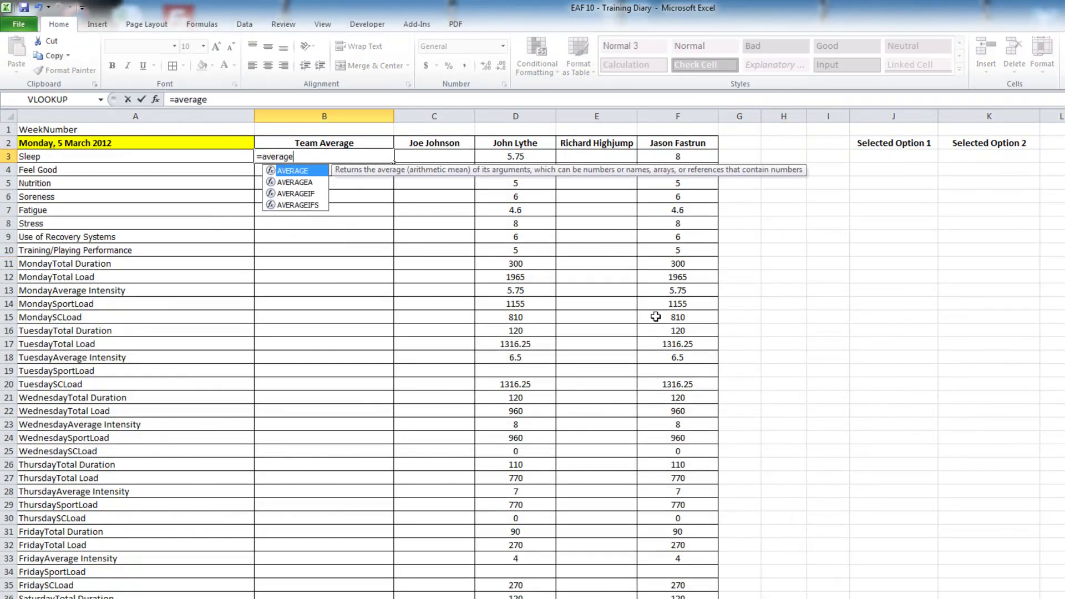
type("(")
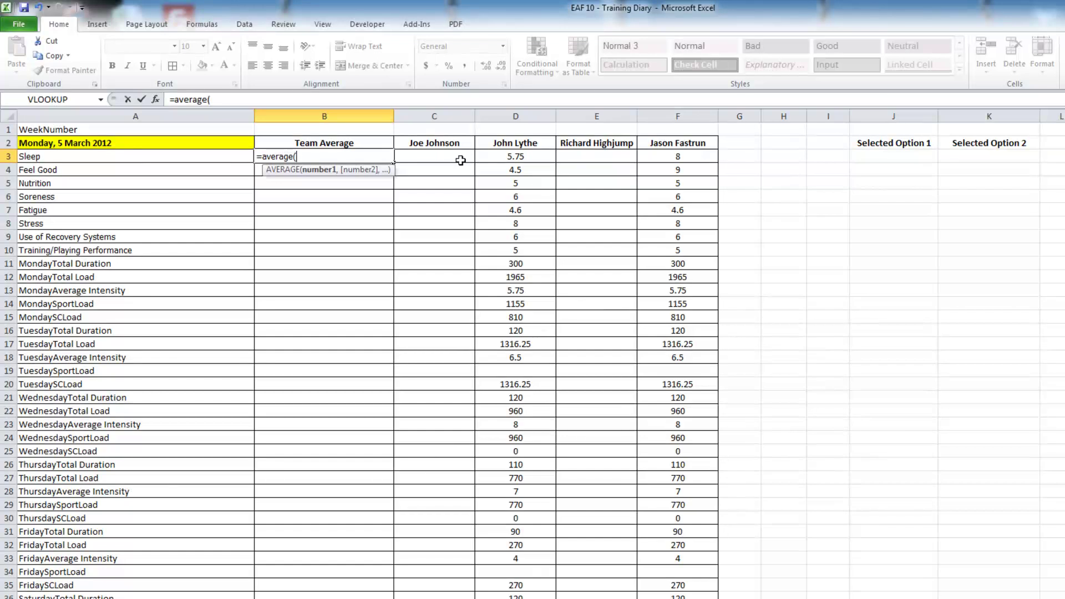
left_click_drag(435, 155, 684, 156)
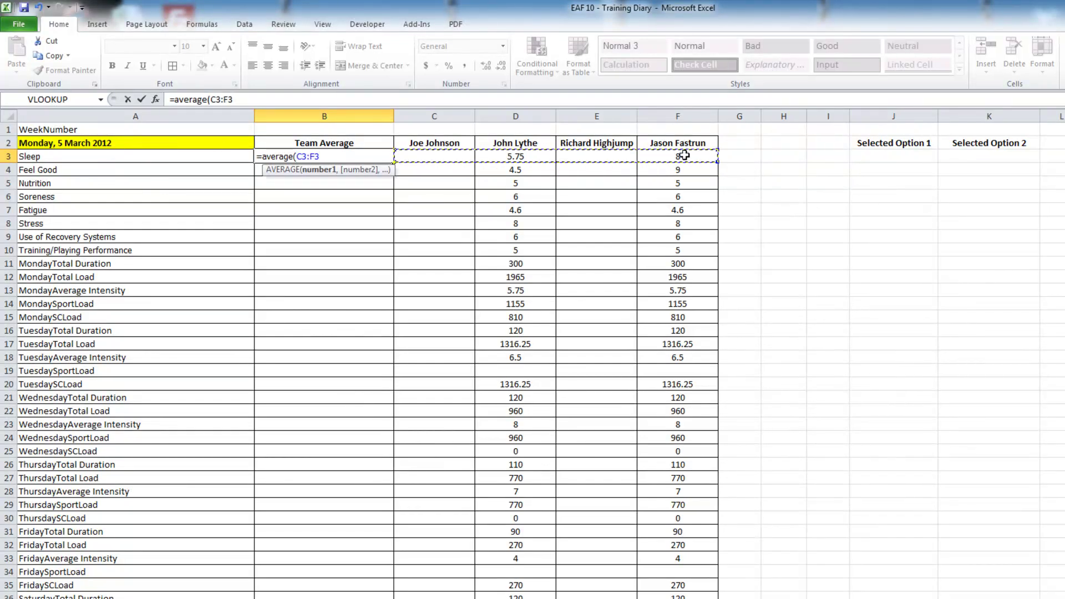
key("Return")
left_click(277, 156)
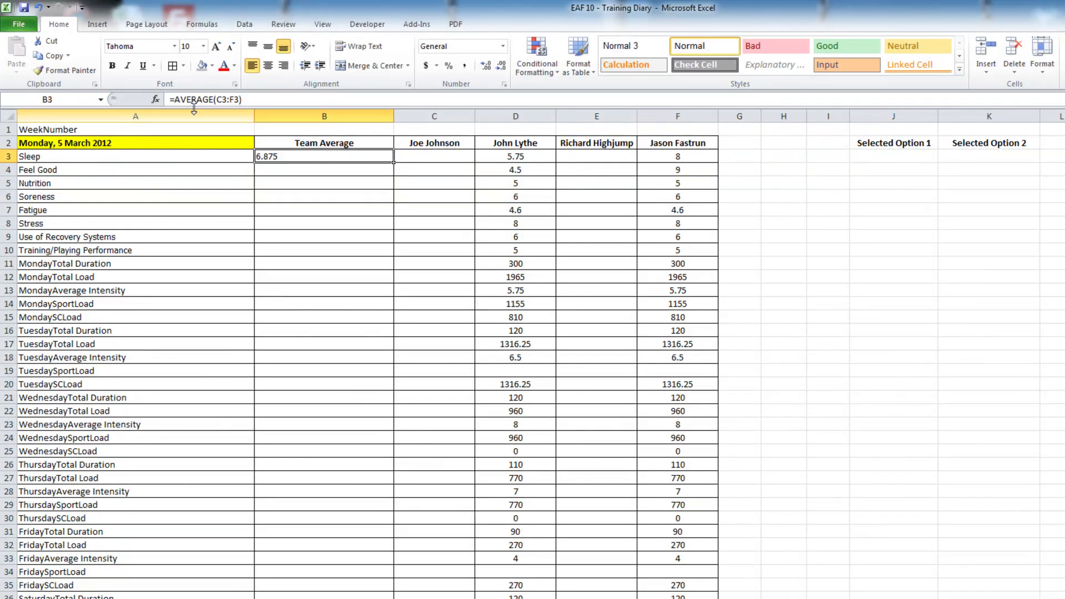
left_click(177, 100)
type("iferror(")
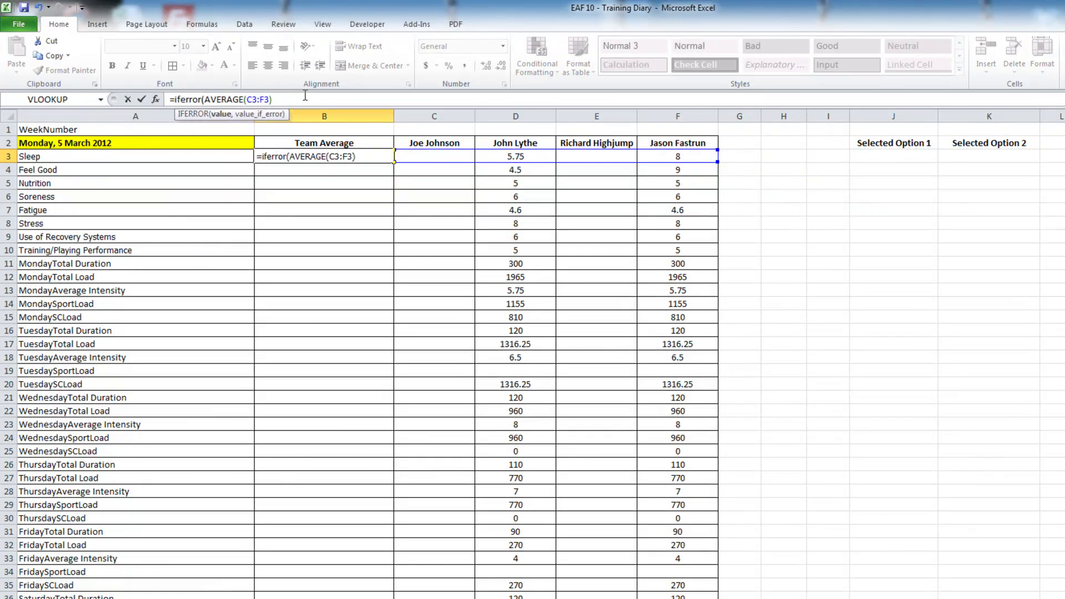
type(",\"\")")
key("Return")
Centre B3 and fill the average formula down column B.
left_click(337, 158)
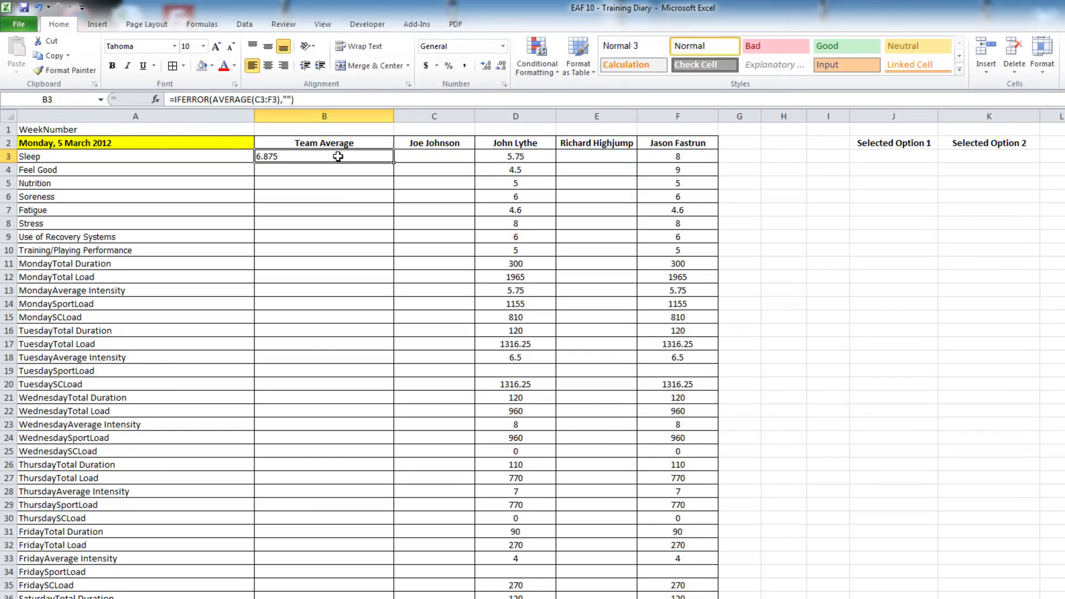
left_click(271, 66)
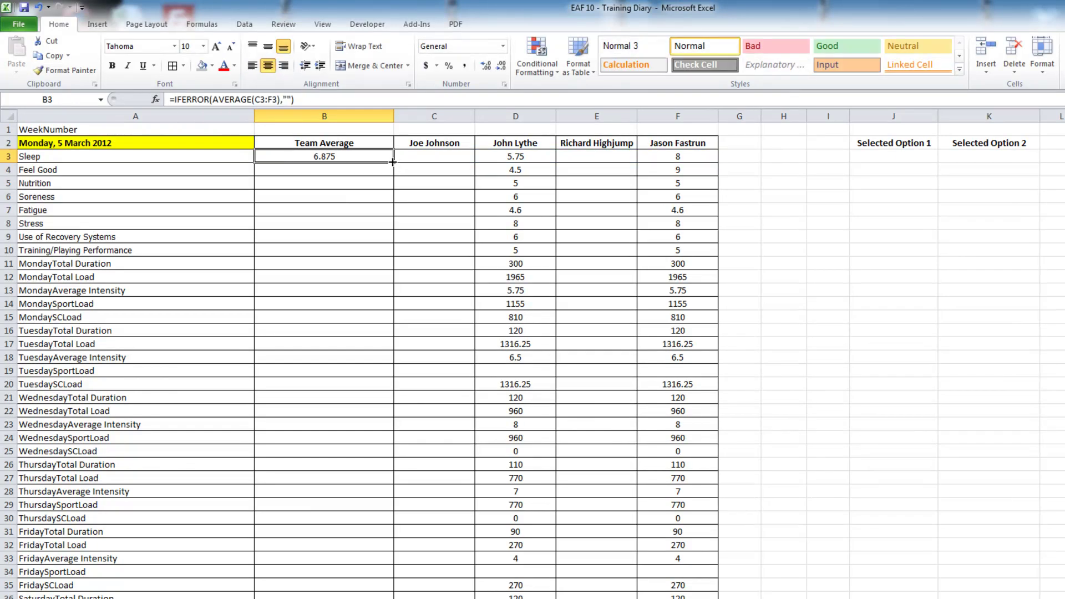
left_click_drag(393, 162, 368, 596)
scroll(387, 425, "up", 2)
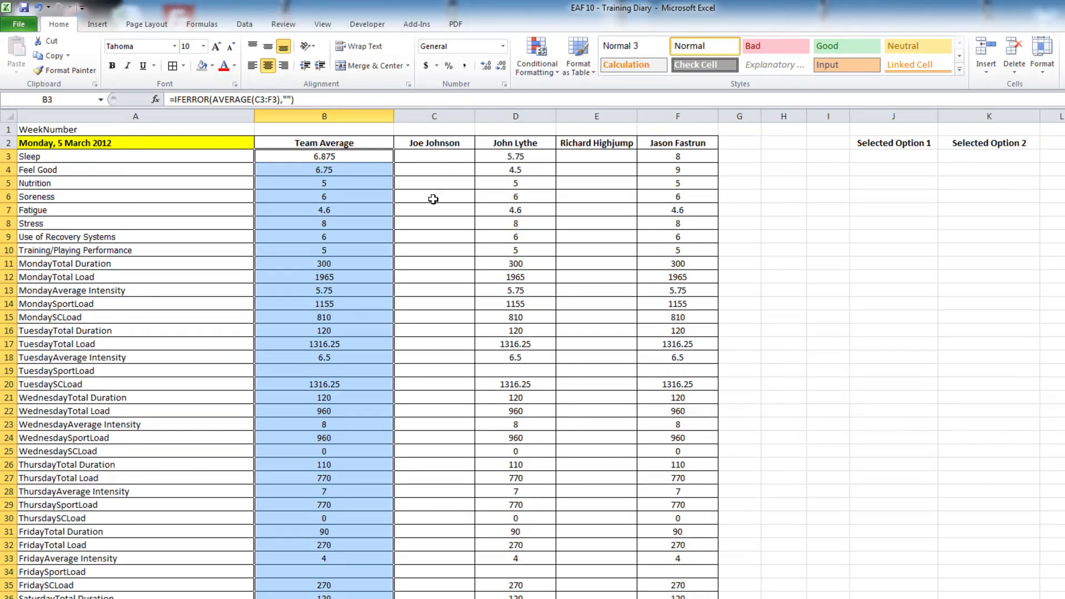
left_click(446, 154)
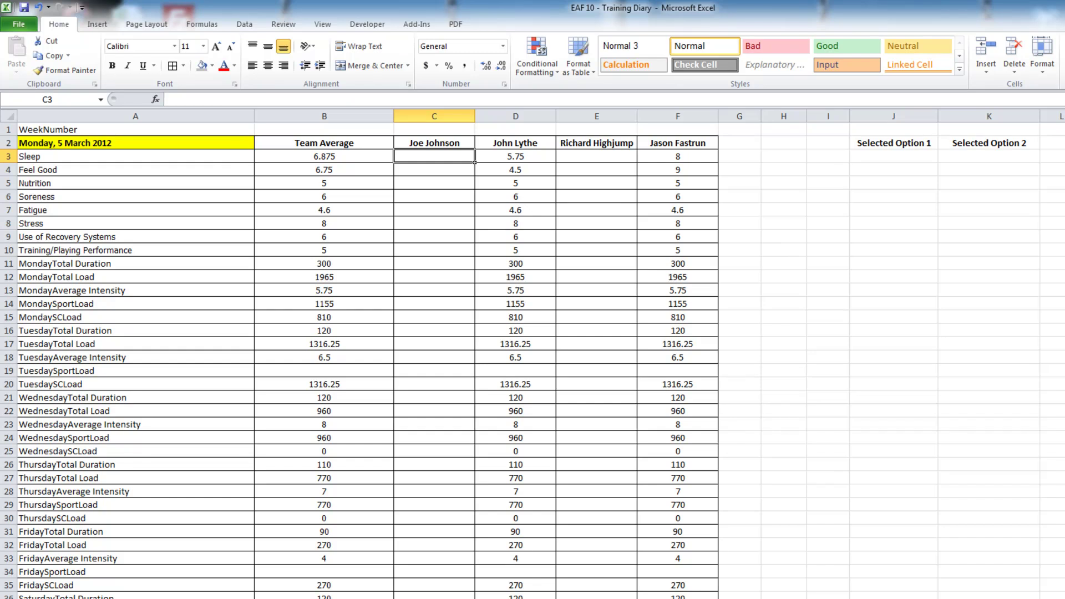
Clear the old date and athlete entries beside Week Select and Options.
key("ctrl+Page_Up")
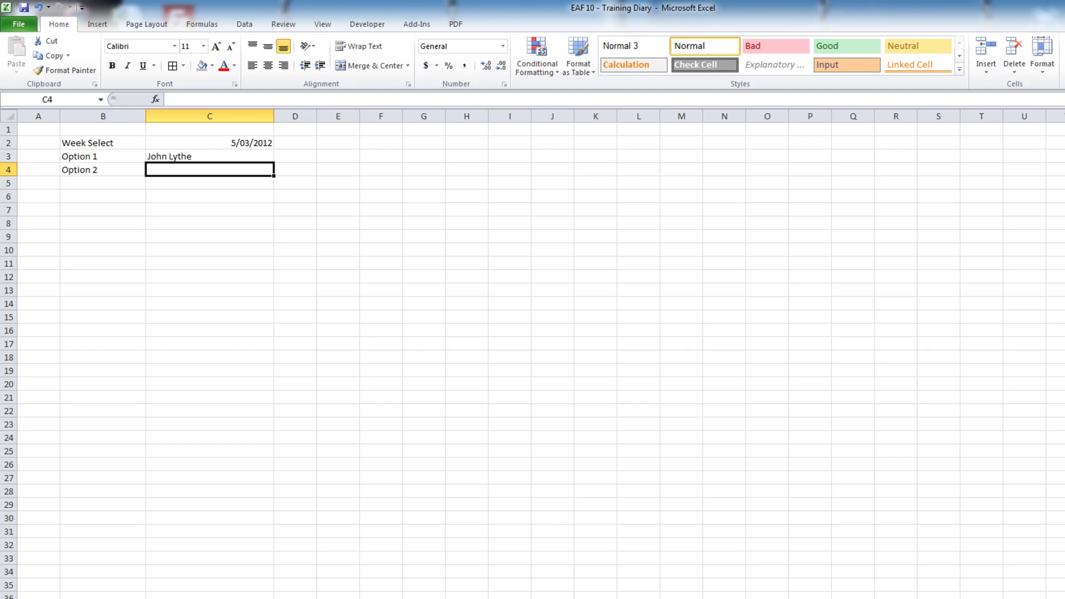
left_click_drag(207, 143, 209, 179)
key("Delete")
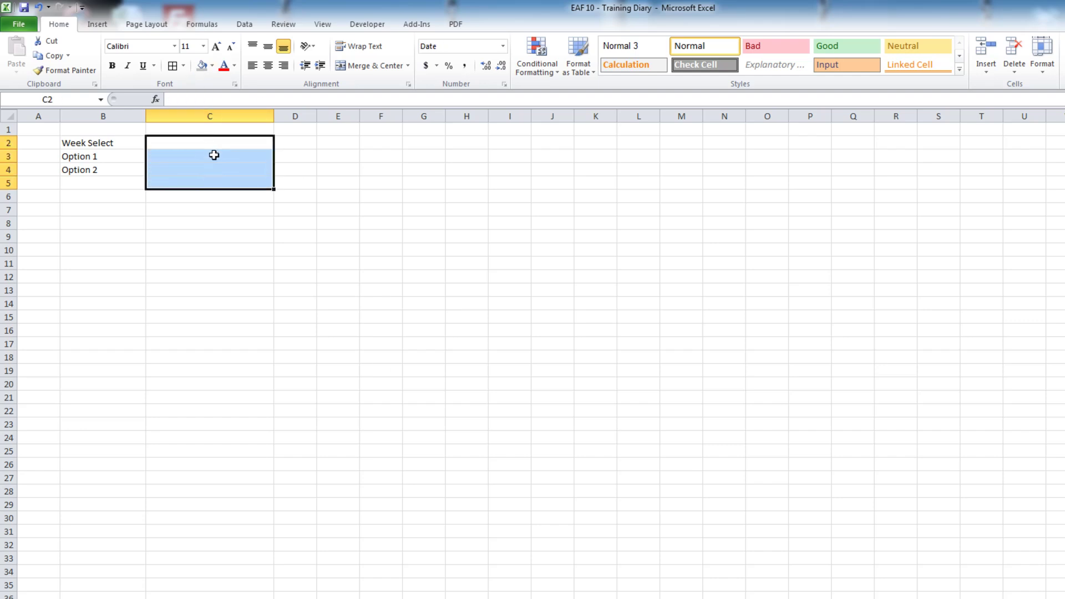
Restrict Week Select C2 to a list sourced from the Dates named range.
left_click(217, 144)
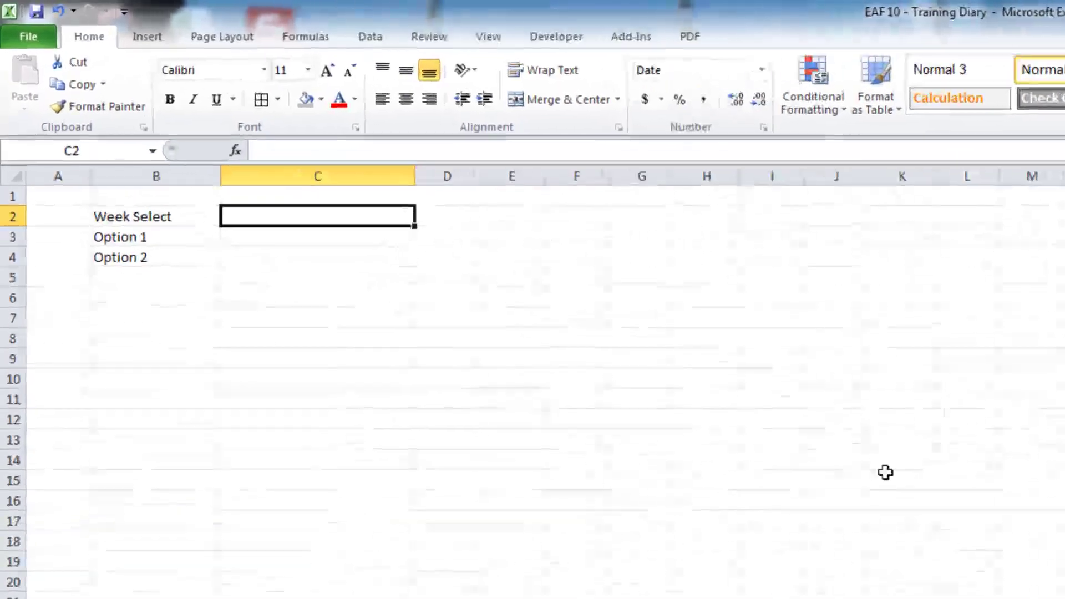
left_click(389, 39)
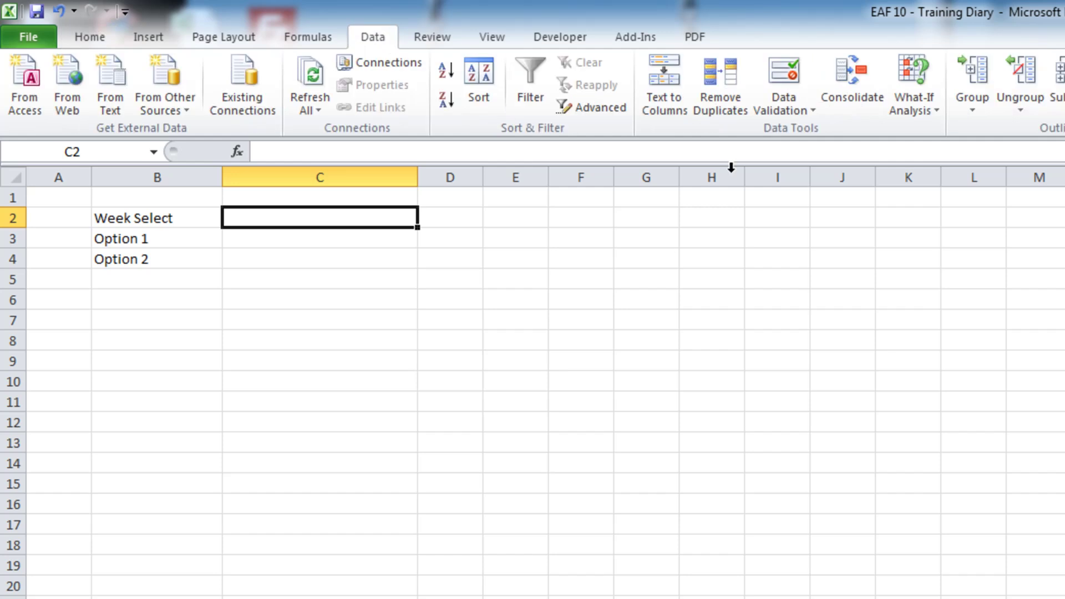
left_click(810, 110)
left_click(809, 132)
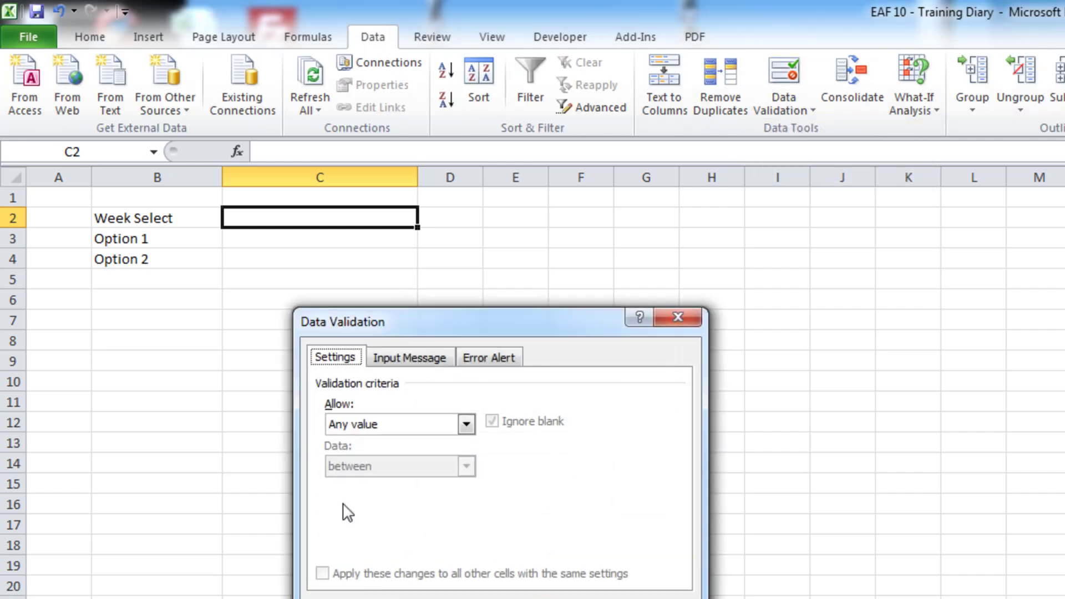
left_click(466, 424)
left_click(409, 486)
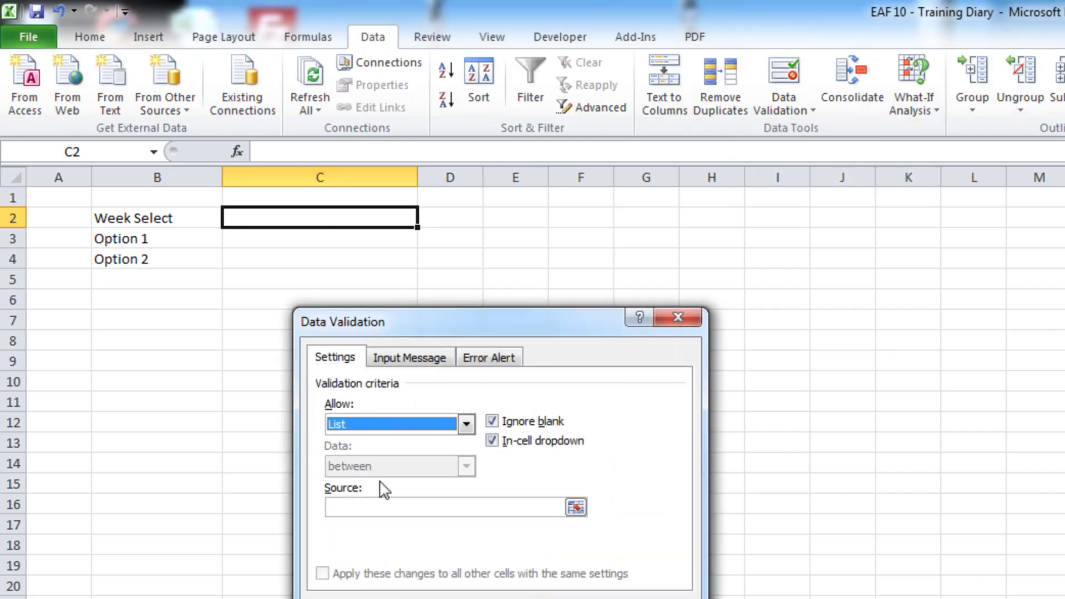
left_click(360, 503)
key("F3")
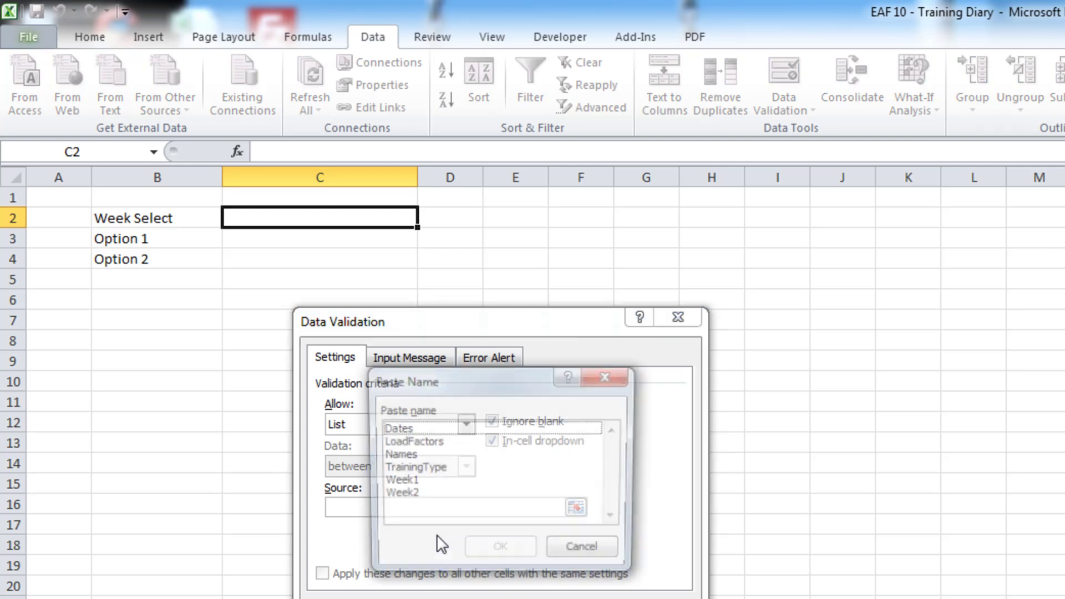
double_click(398, 430)
key("Return")
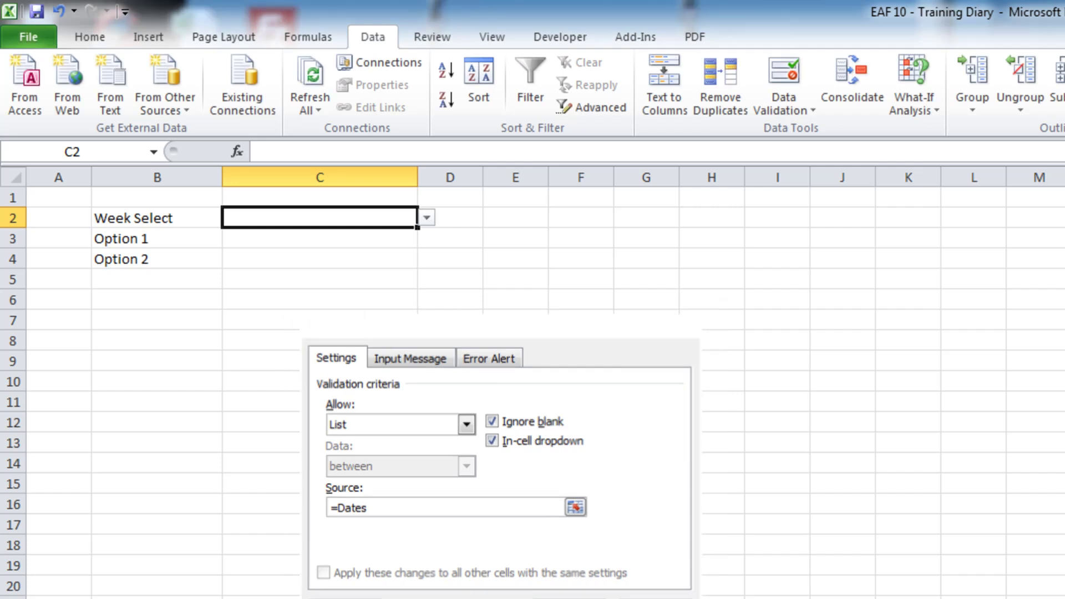
Choose Monday, 5 March 2012 as the Week Select value.
left_click(427, 218)
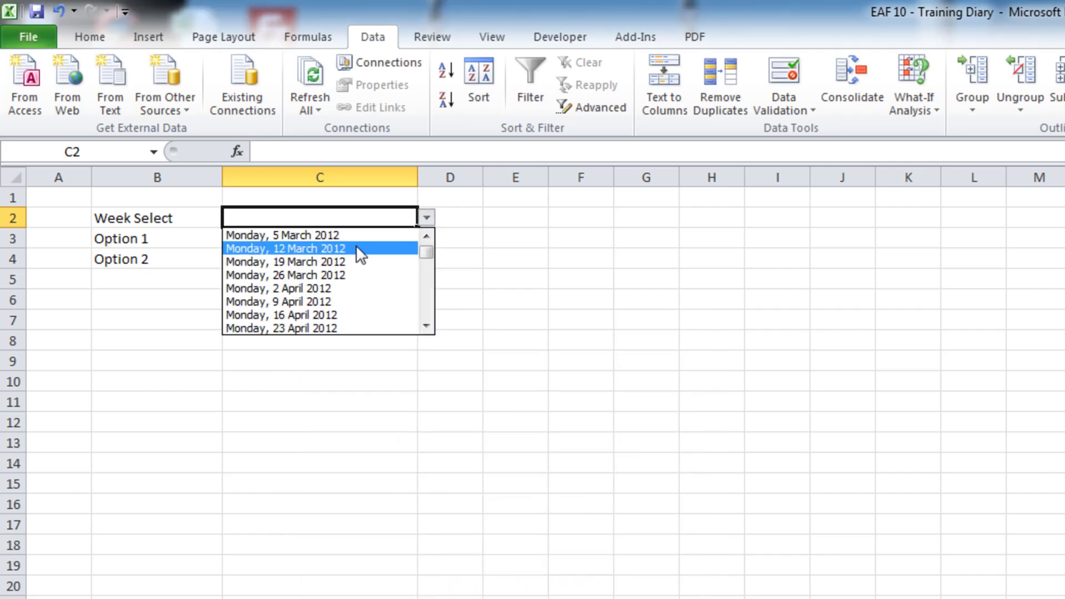
left_click(359, 236)
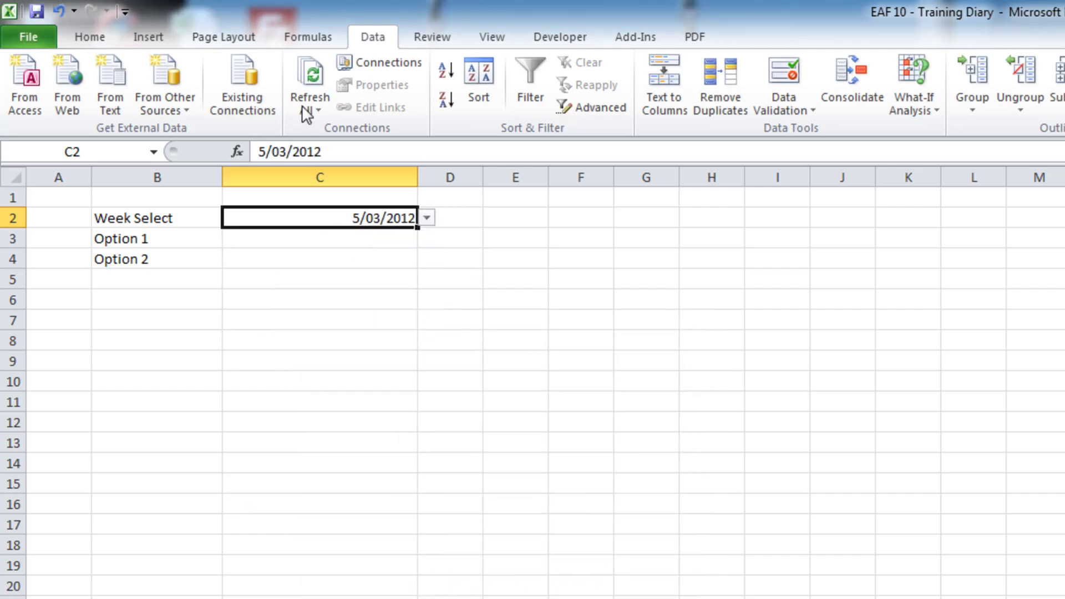
left_click(293, 238)
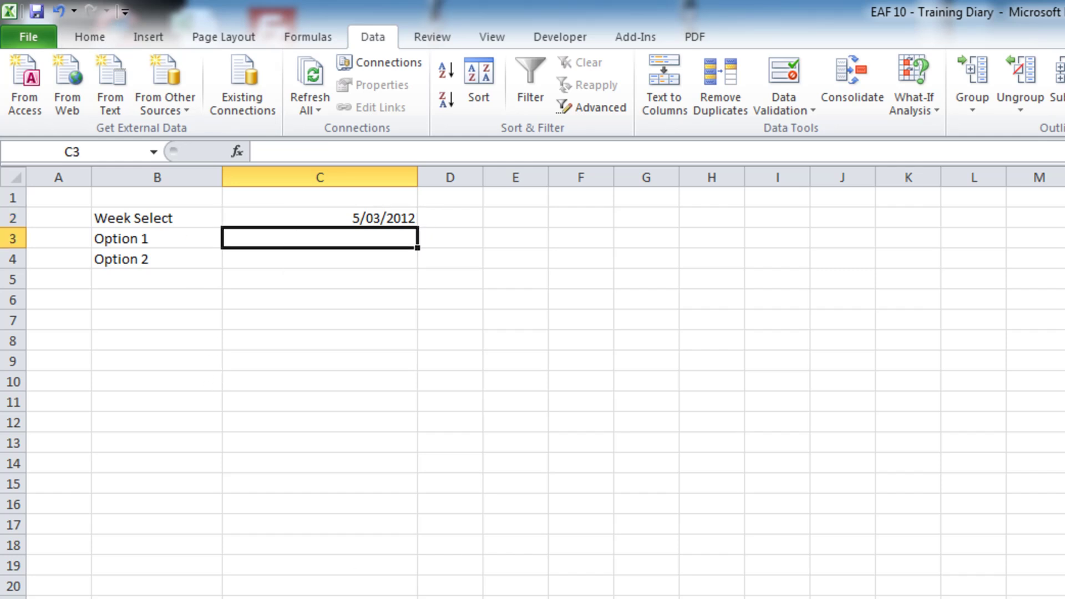
Browse the training data sheet's weekly blocks and return to its top.
key("ctrl+Page_Down")
scroll(533, 388, "down", 12)
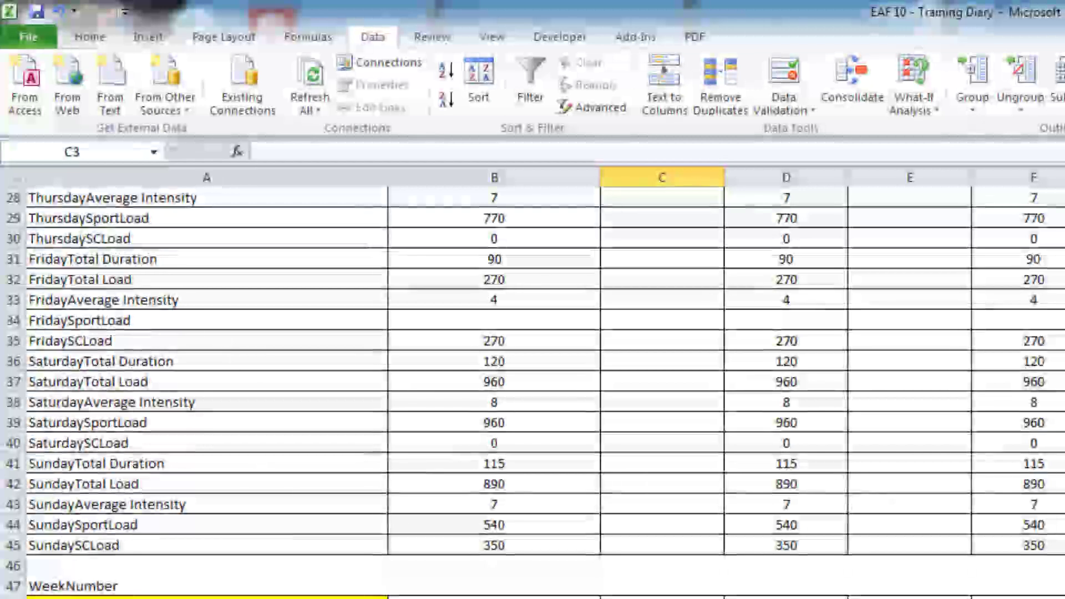
scroll(532, 388, "down", 18)
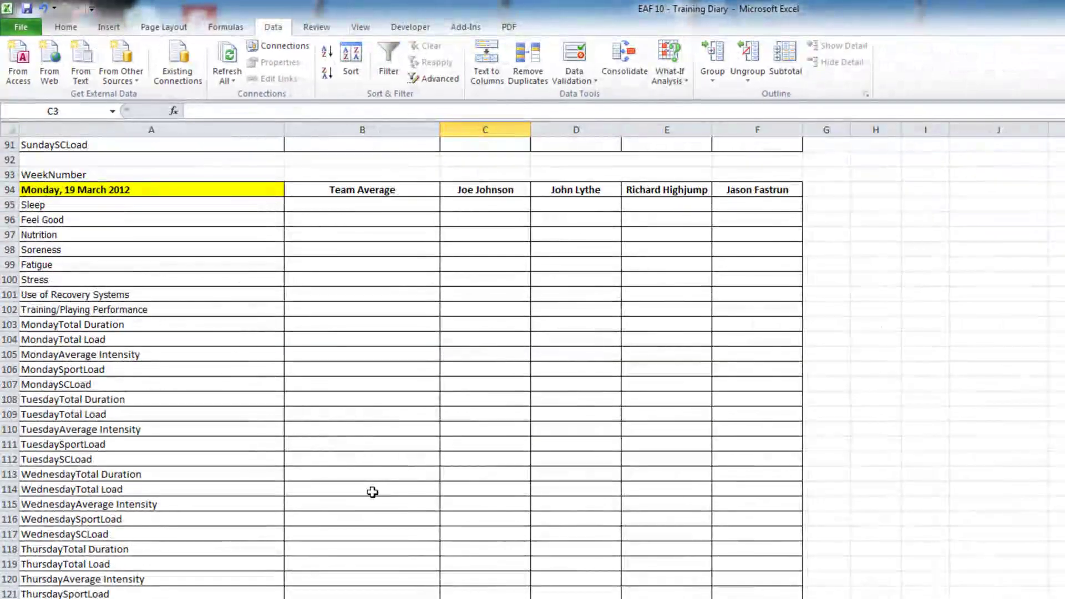
key("ctrl+Home")
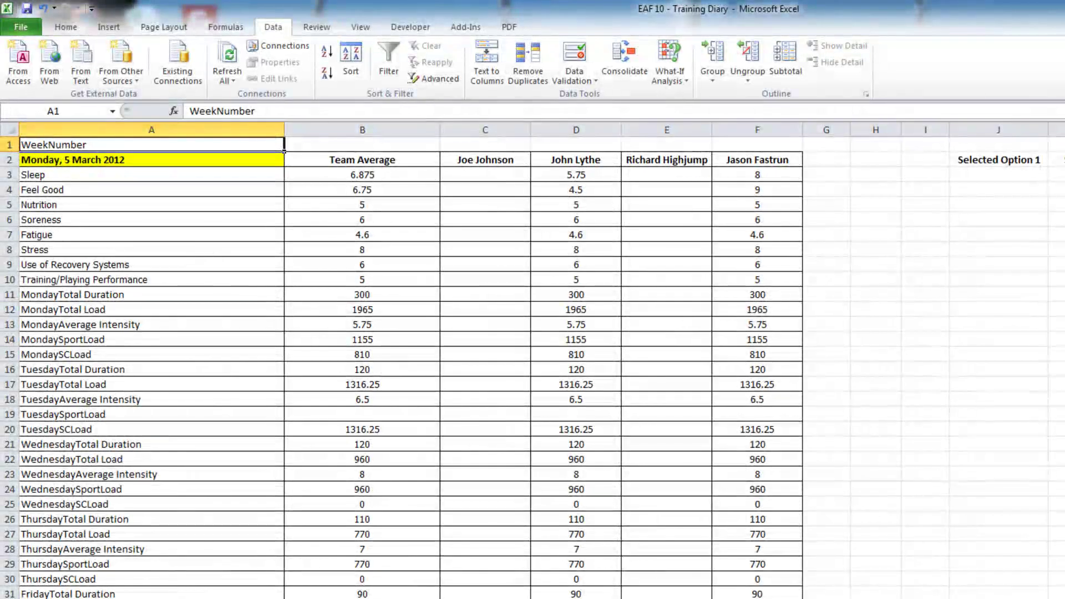
key("ctrl+Page_Up")
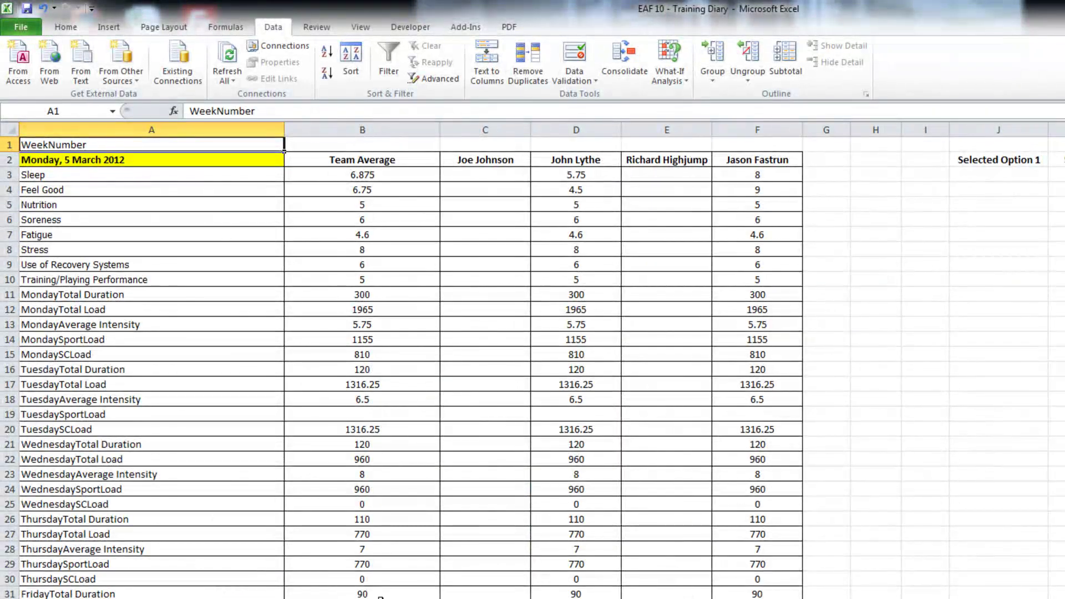
Name the header range B2:F2, Team Average to the last athlete, ReportSelectionOptions.
left_click(314, 161)
left_click_drag(361, 162, 737, 160)
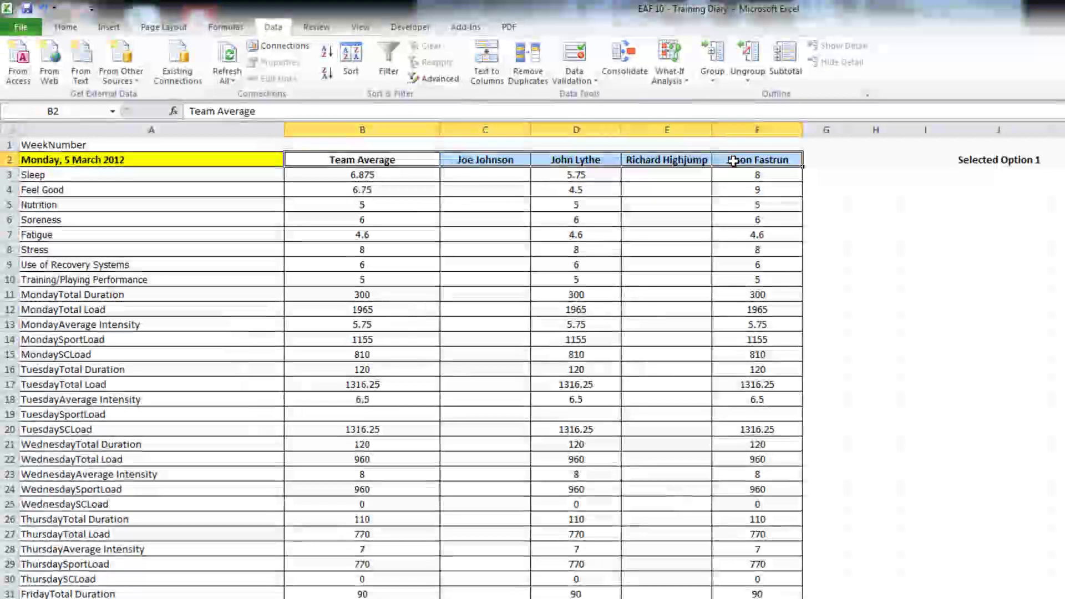
left_click(53, 111)
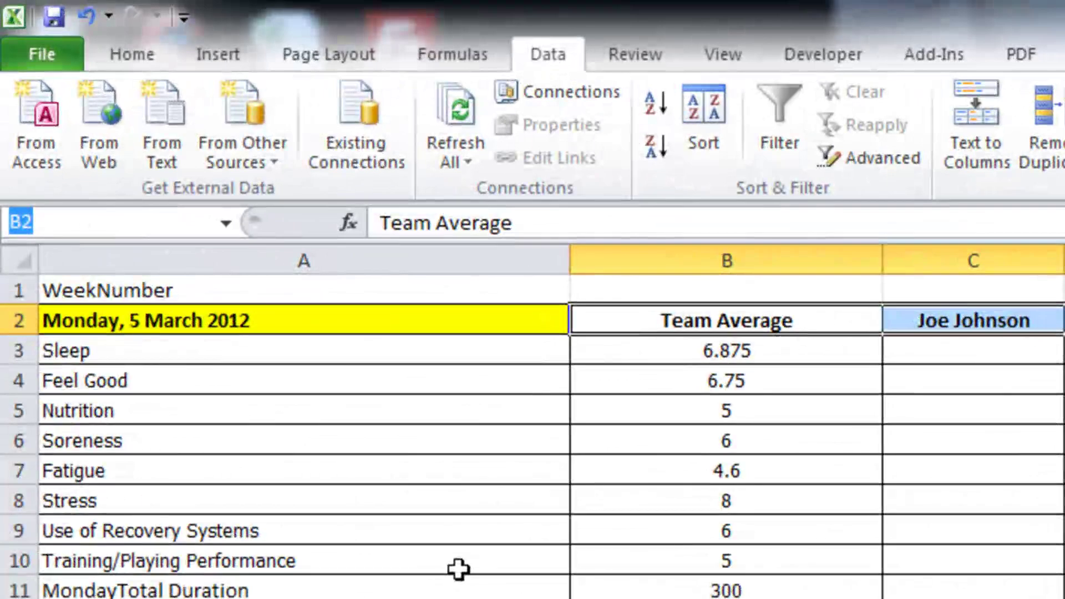
type("R")
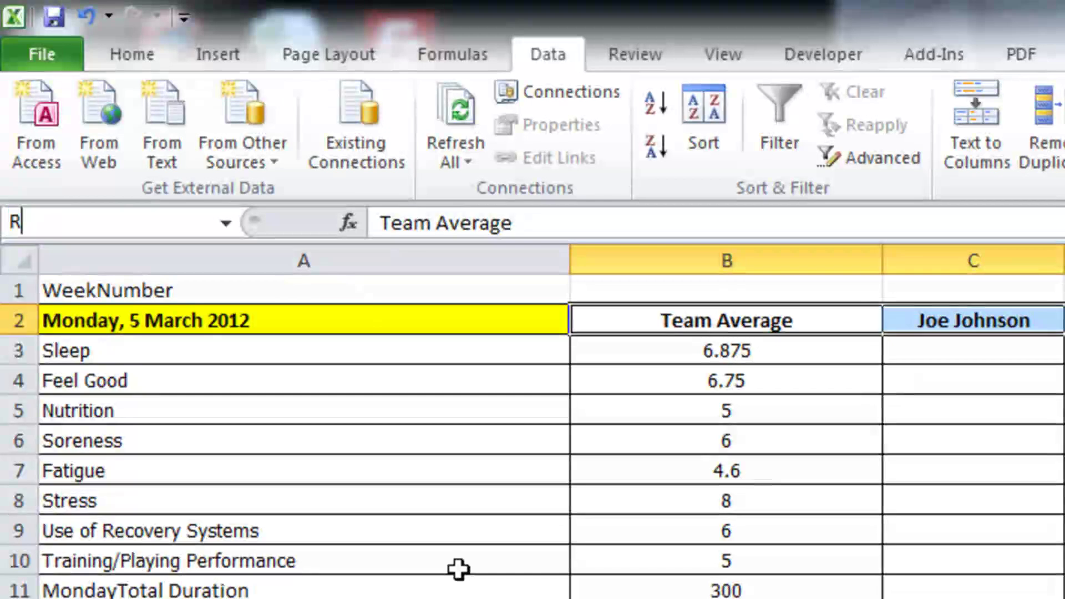
type("eportSel")
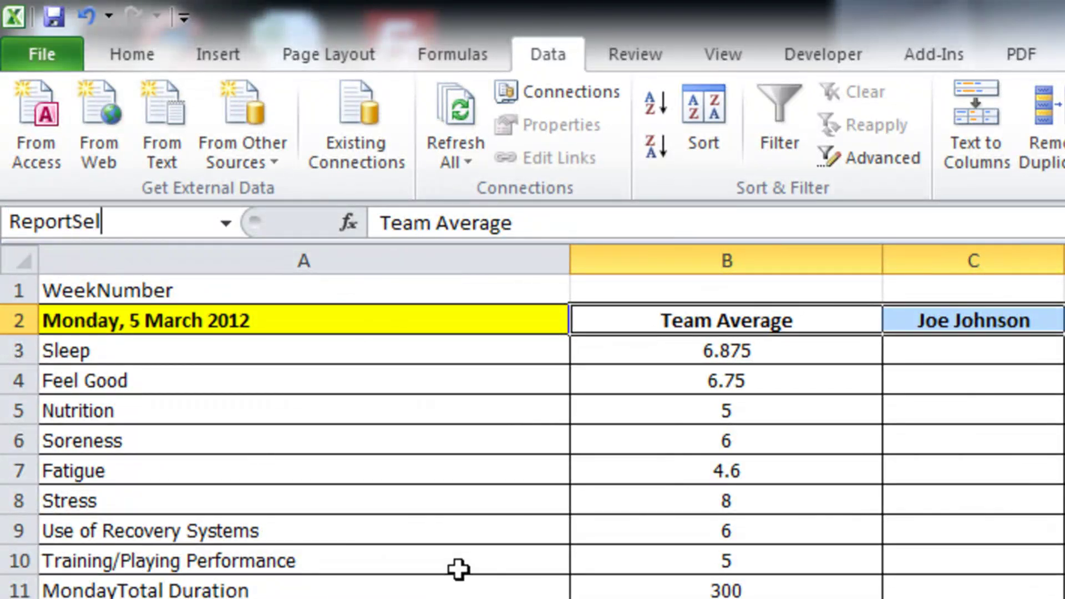
type("ectionOpti")
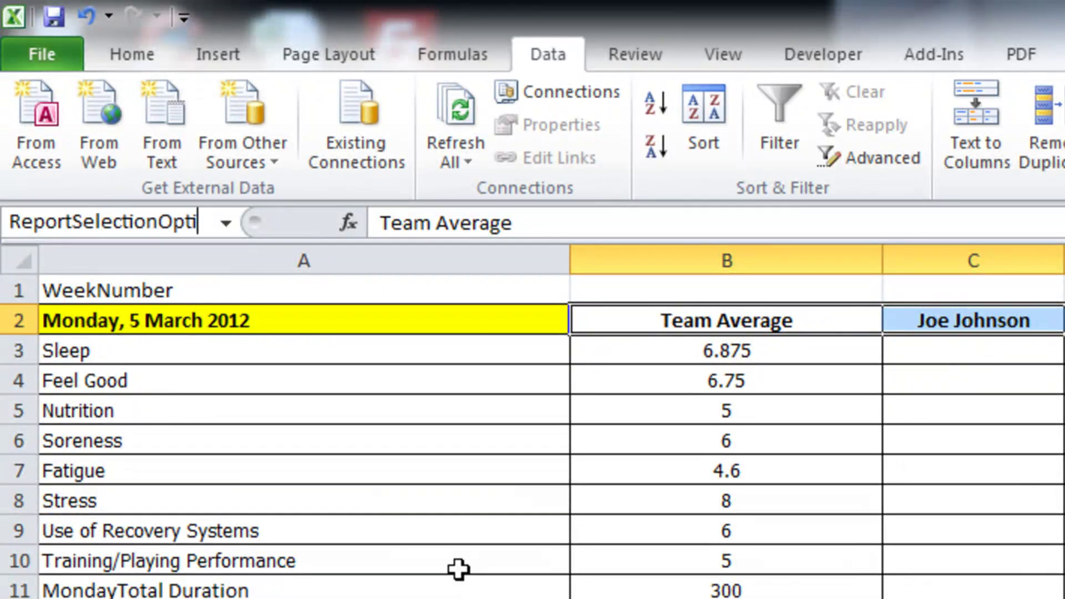
type("ons")
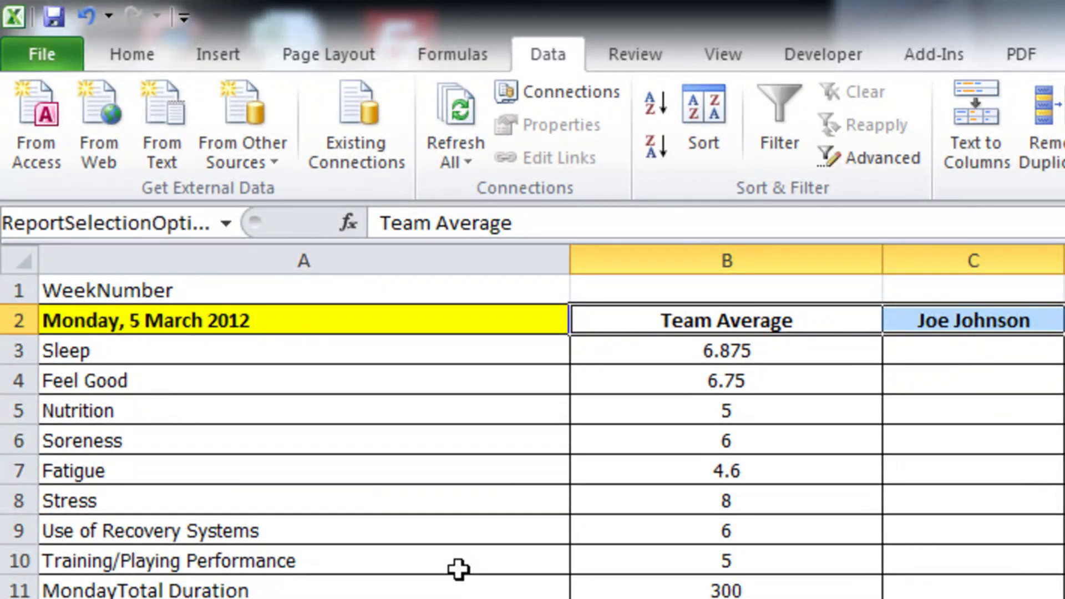
Make Option 1 and Option 2 drop-down lists sourced from ReportSelectionOptions.
key("ctrl+Page_Down")
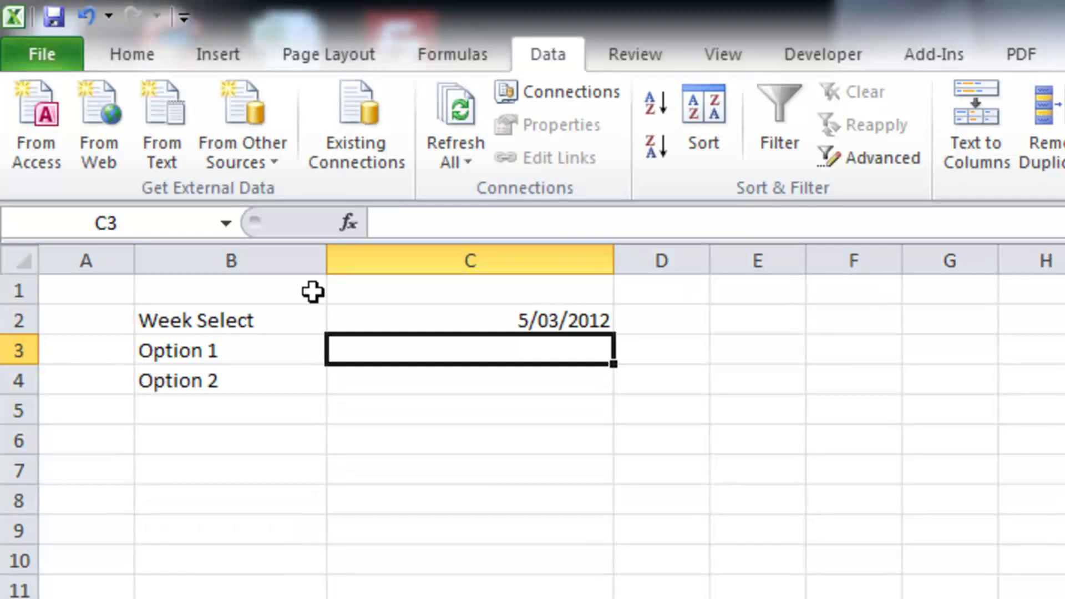
left_click_drag(406, 373, 403, 346)
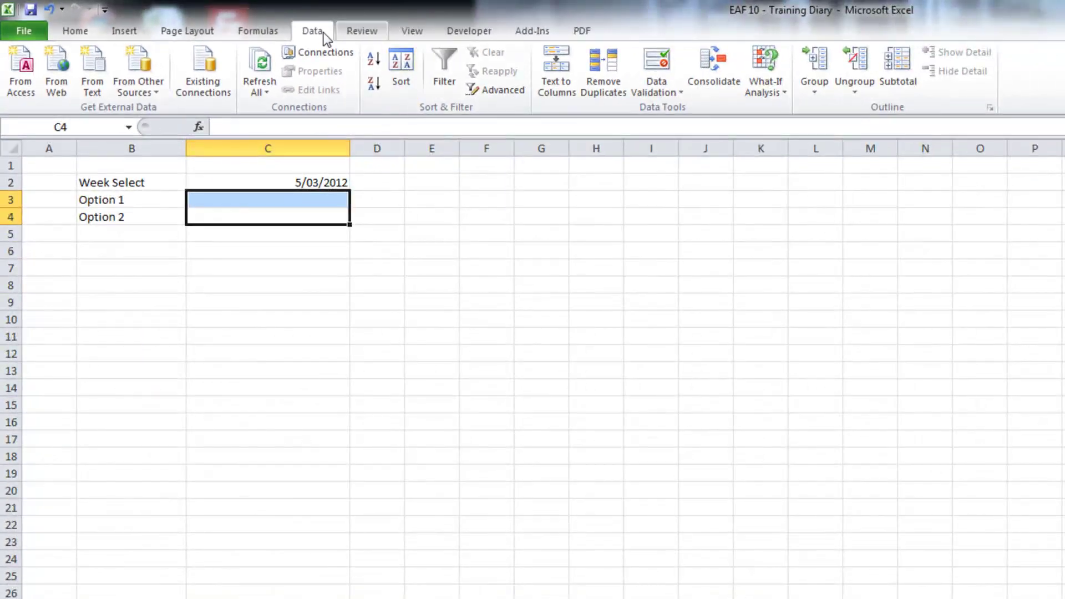
left_click(664, 90)
left_click(664, 111)
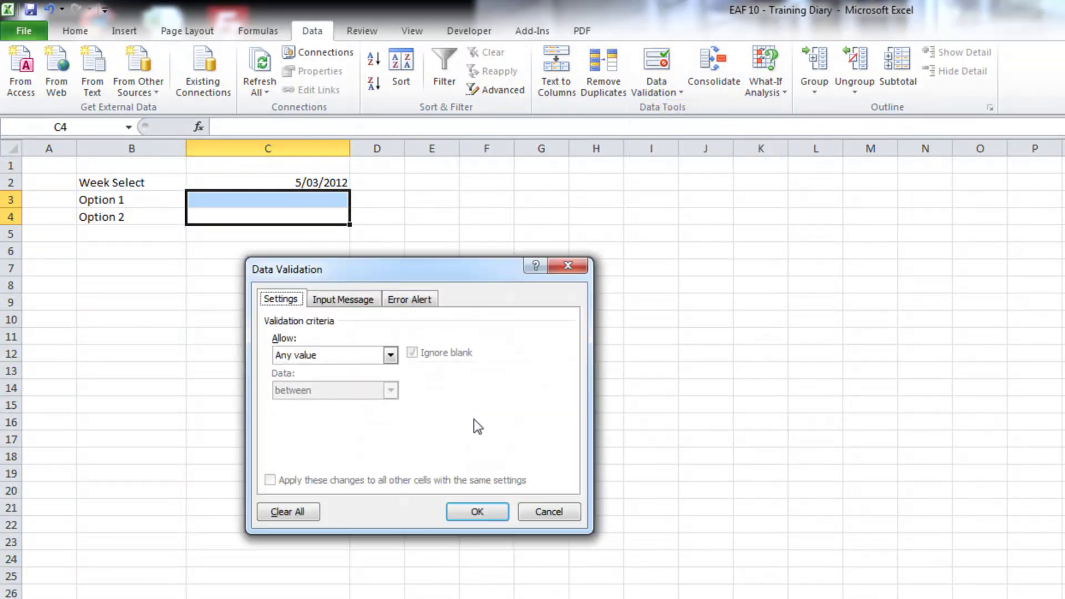
left_click(390, 355)
left_click(334, 406)
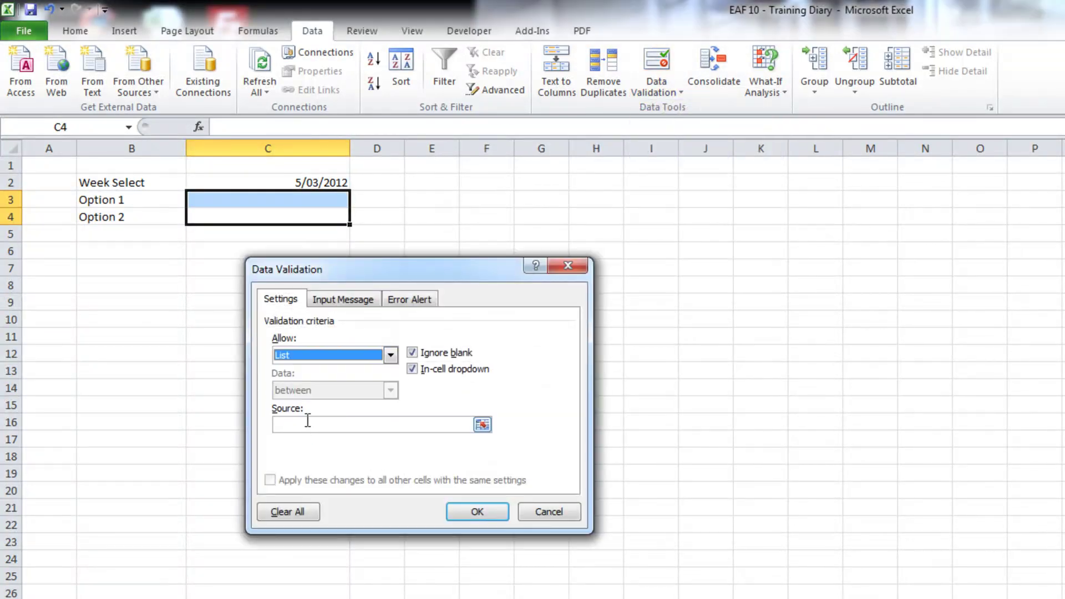
left_click(306, 426)
key("F3")
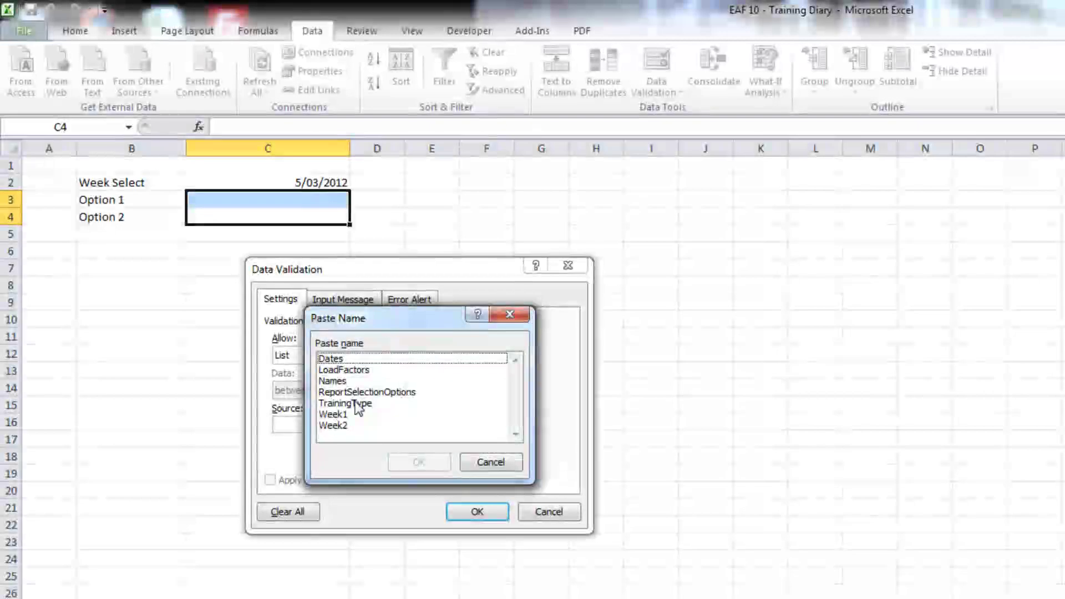
left_click(360, 393)
left_click(421, 462)
left_click(476, 512)
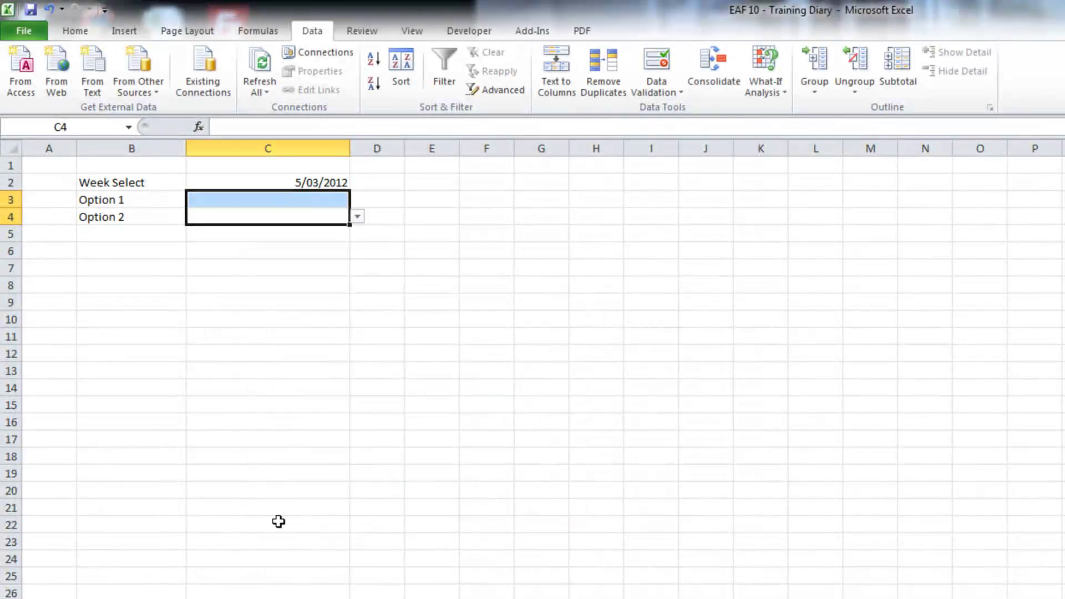
Set Option 1 to Team Average and Option 2 to the first athlete.
left_click(297, 197)
left_click(358, 201)
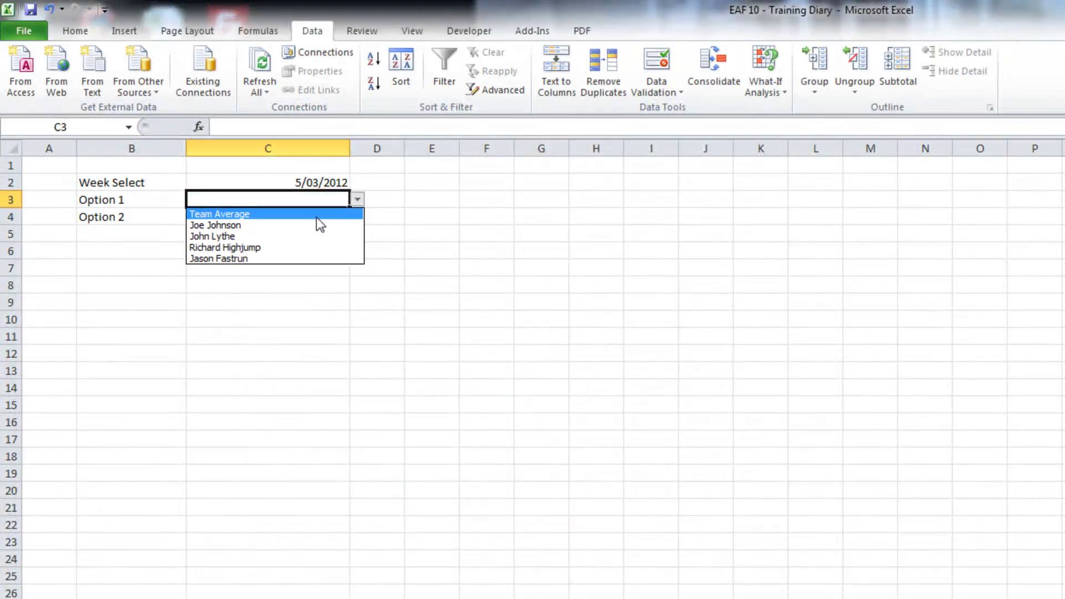
left_click(313, 211)
left_click(309, 217)
left_click(359, 217)
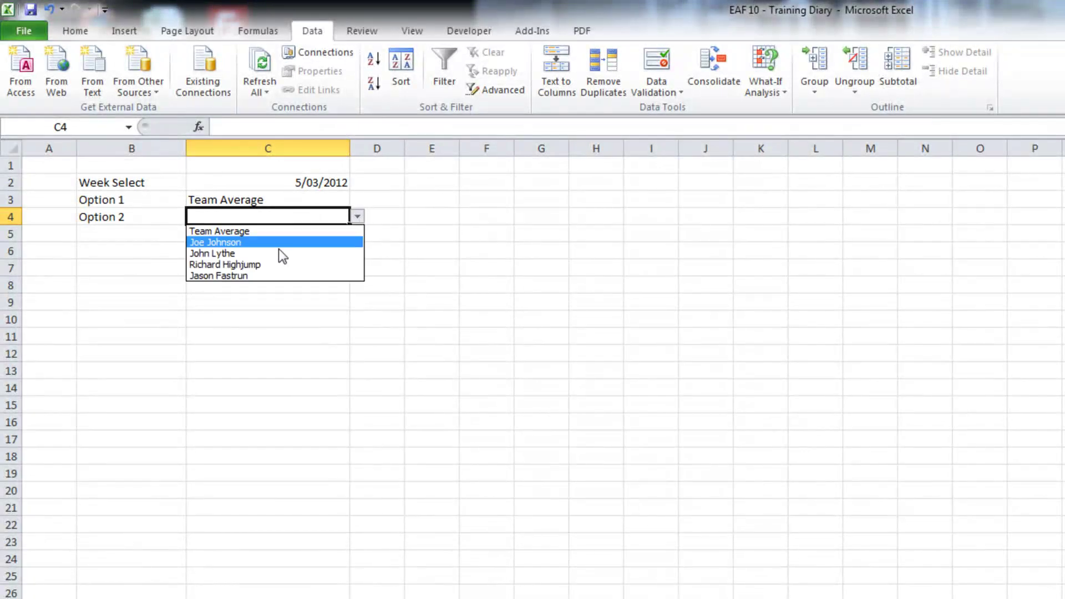
left_click(278, 252)
left_click(265, 269)
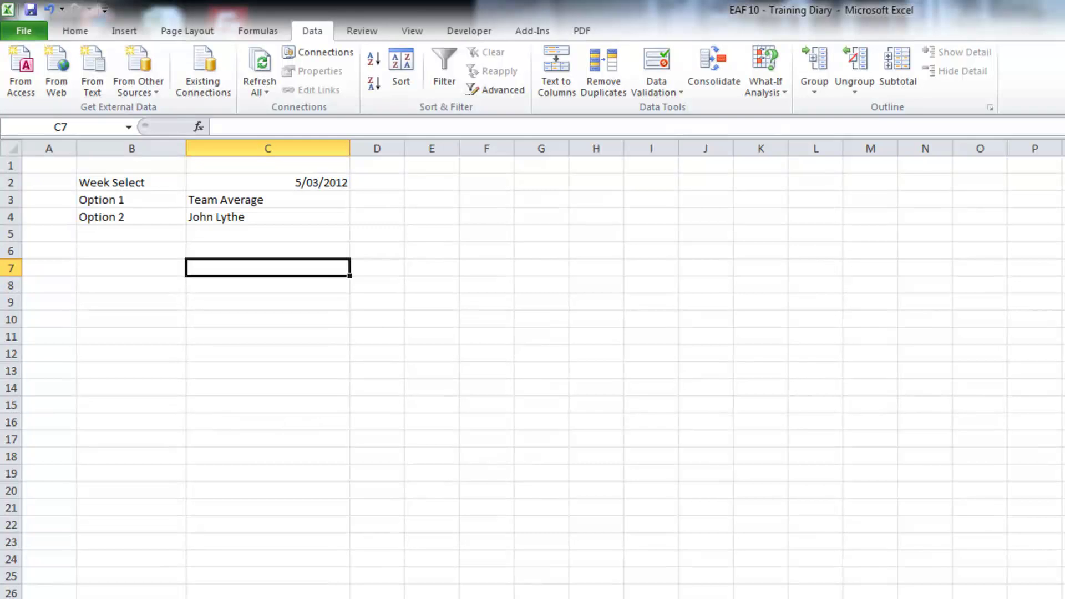
Move the Selected Option 1 and 2 headers up into J1:K1.
key("ctrl+Page_Down")
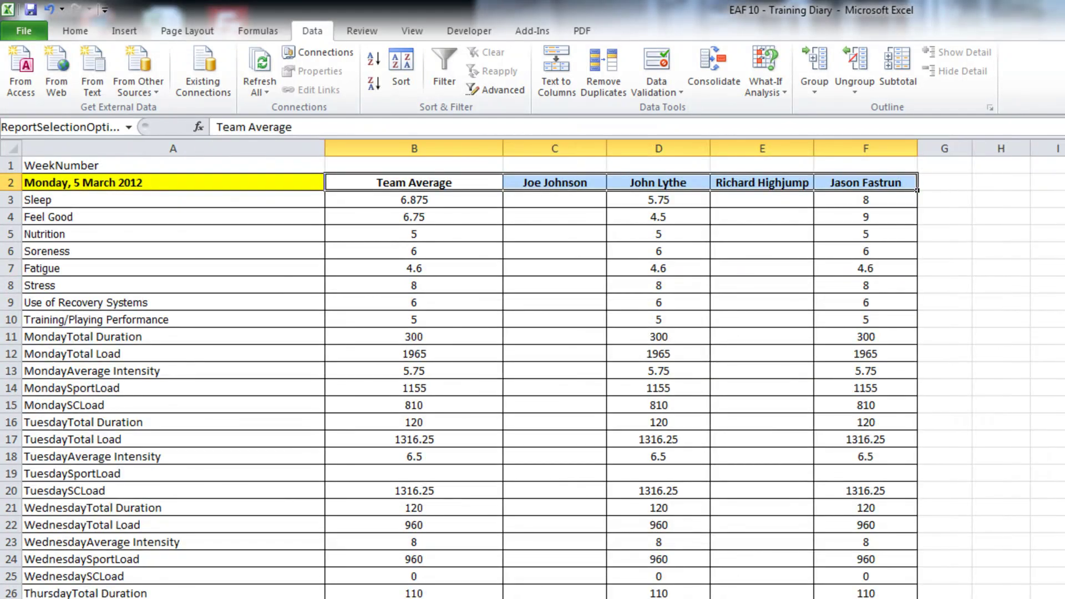
key("ctrl+Right")
key("ctrl+Right")
key("Right")
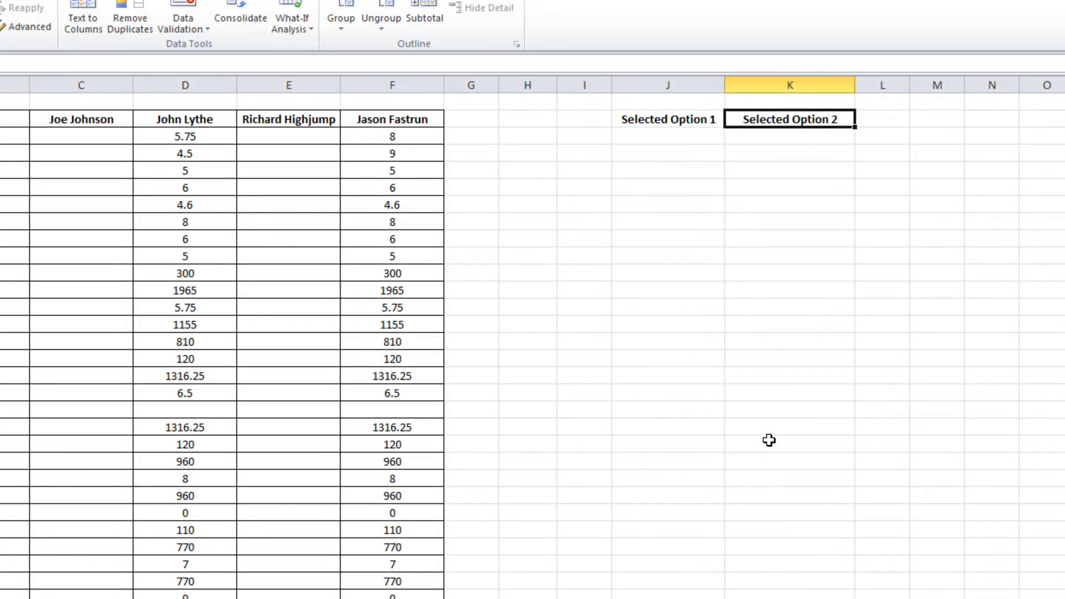
left_click(650, 119)
left_click_drag(650, 120, 750, 92)
Link J2 to Report!C3 and K2 to Report!C4.
left_click(663, 122)
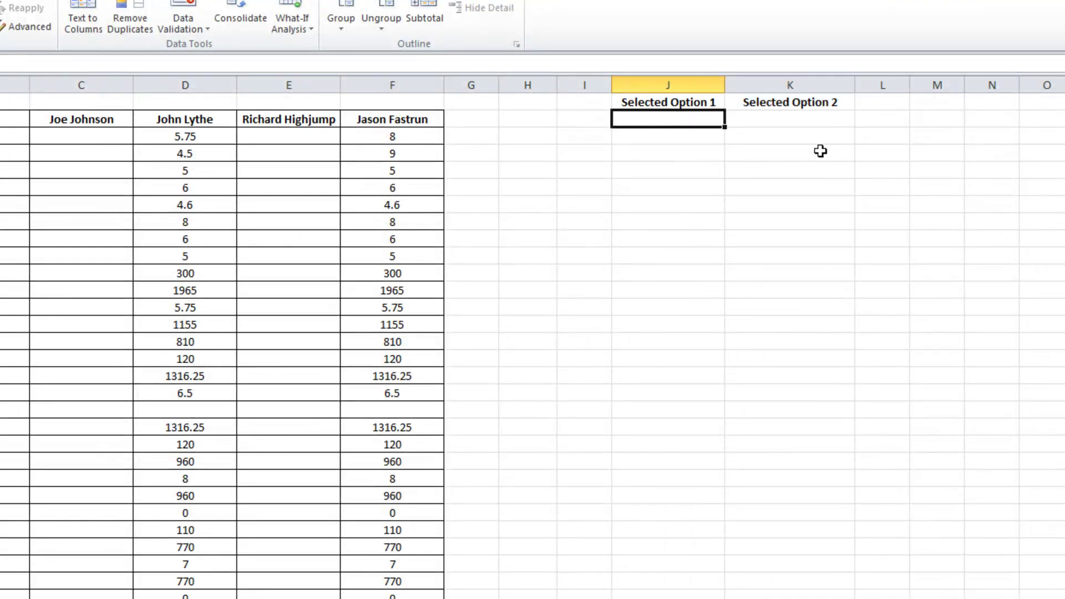
type("=")
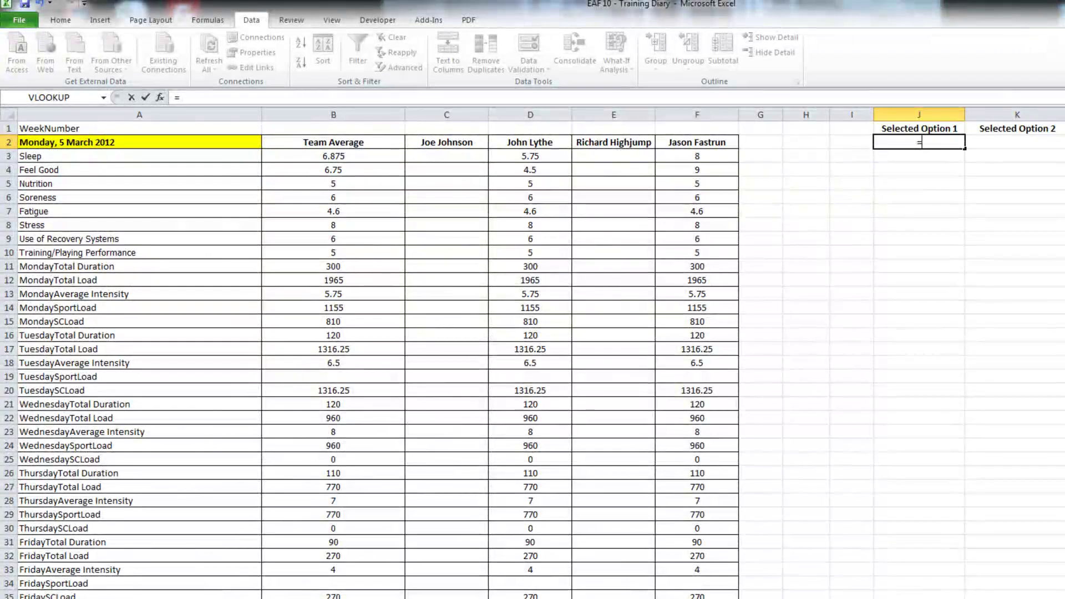
key("ctrl+Page_Up")
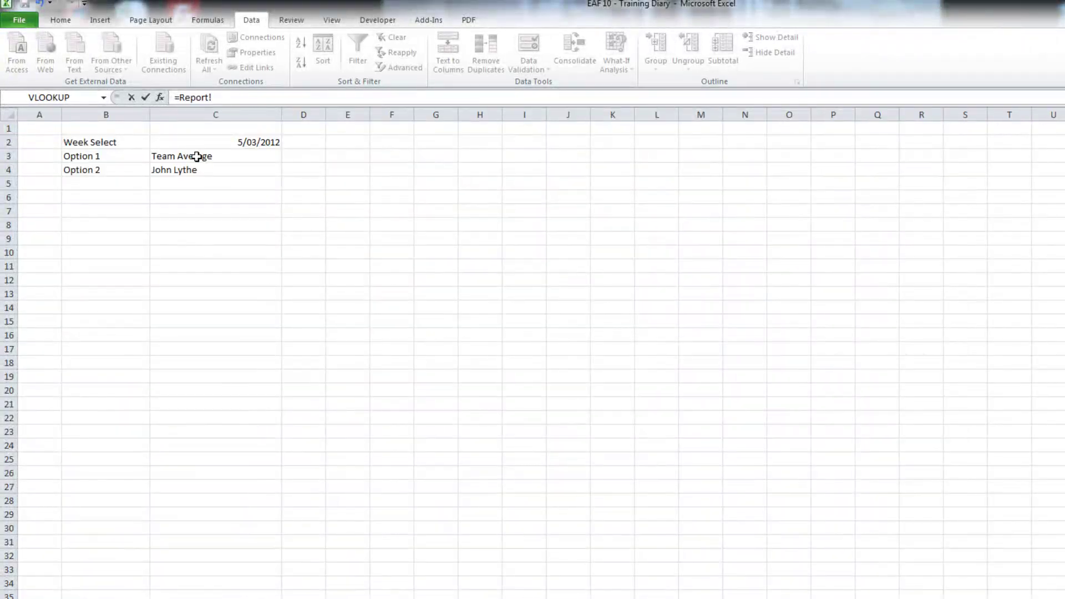
left_click(197, 154)
key("Return")
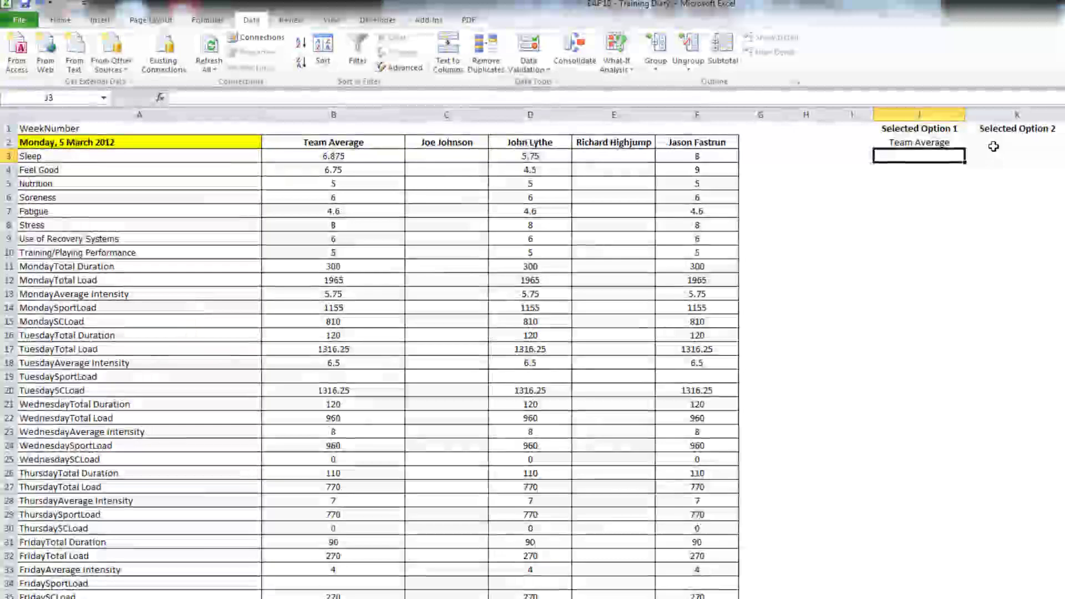
left_click(1000, 140)
type("=")
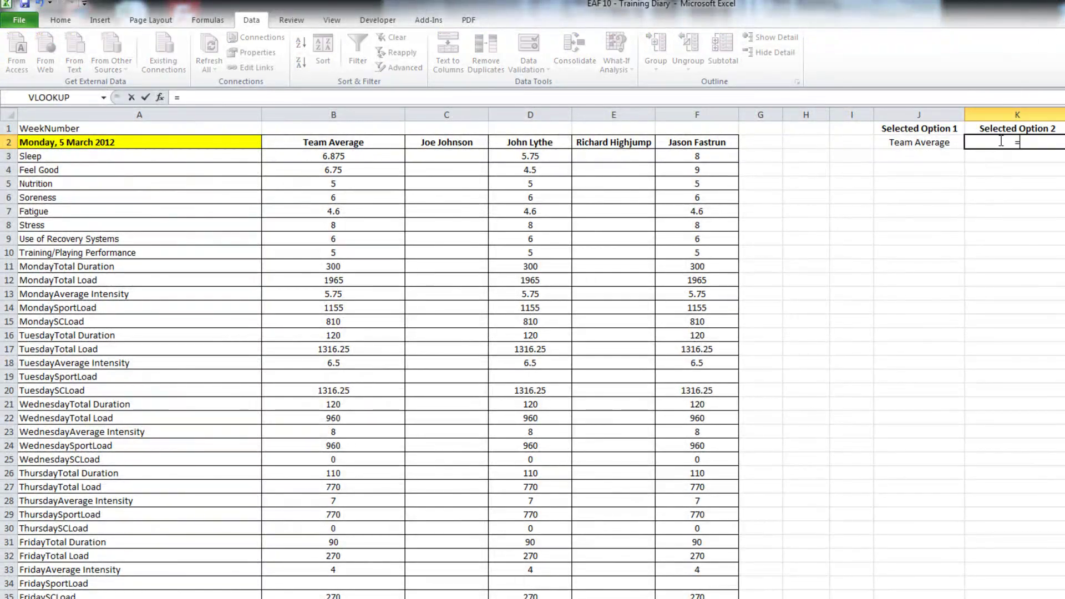
key("ctrl+Page_Up")
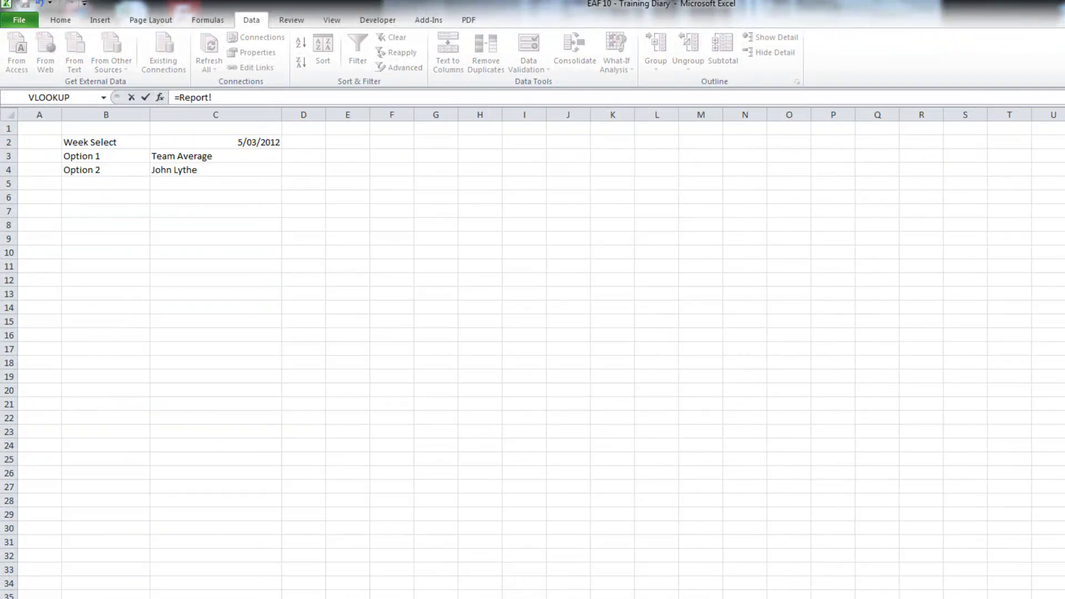
left_click(228, 171)
key("Return")
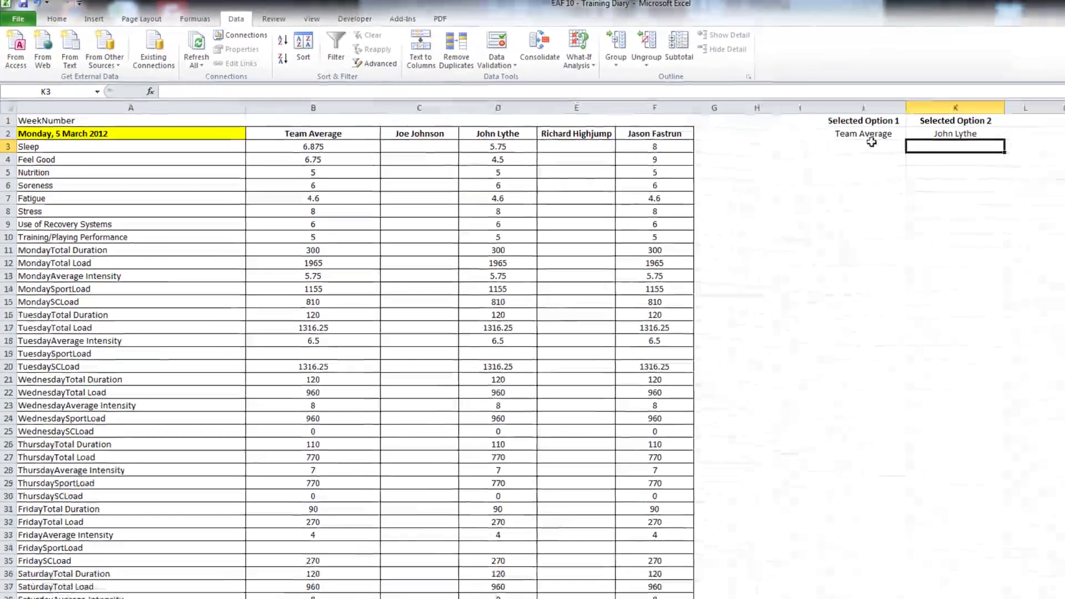
left_click(871, 142)
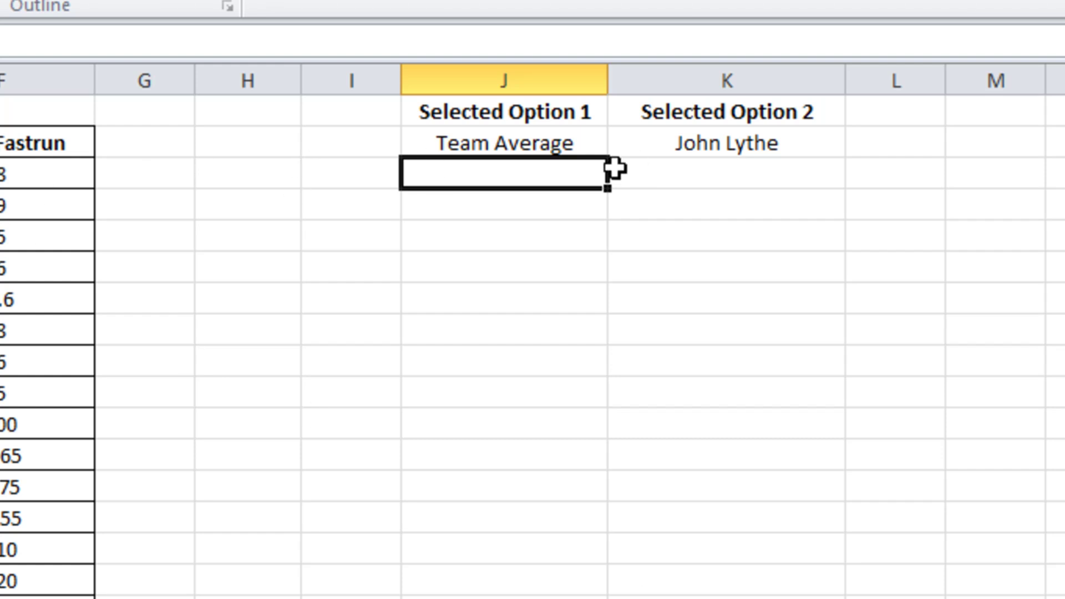
left_click_drag(513, 176, 721, 597)
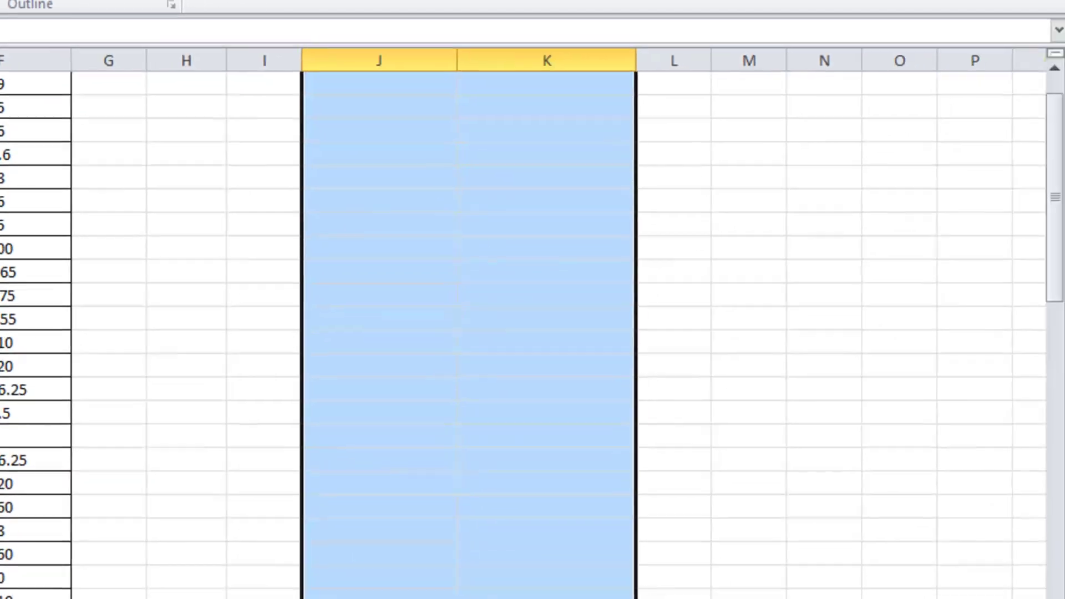
scroll(533, 332, "up", 3)
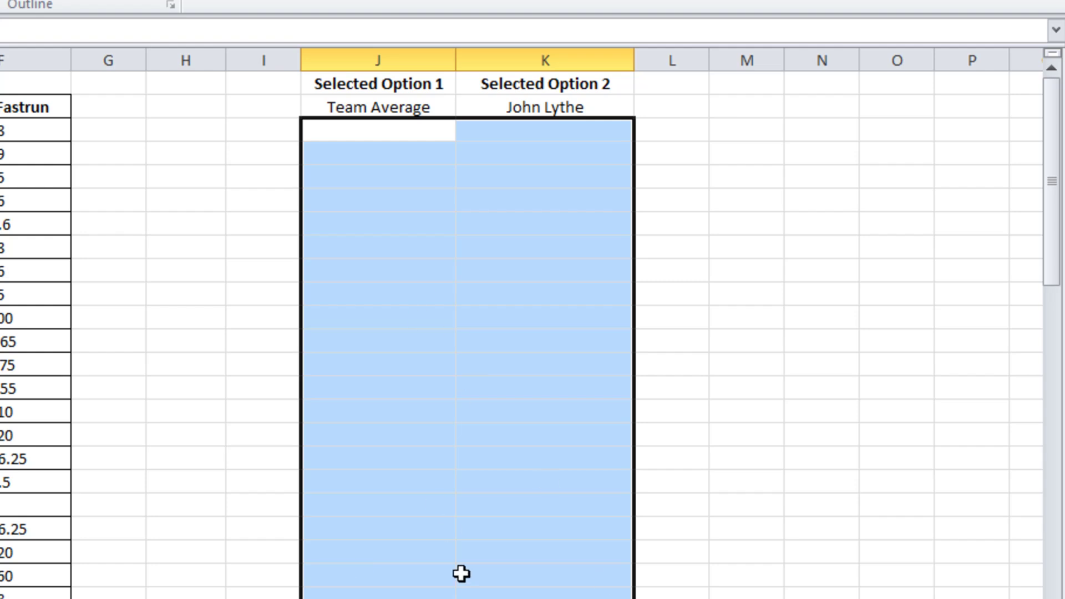
left_click(419, 136)
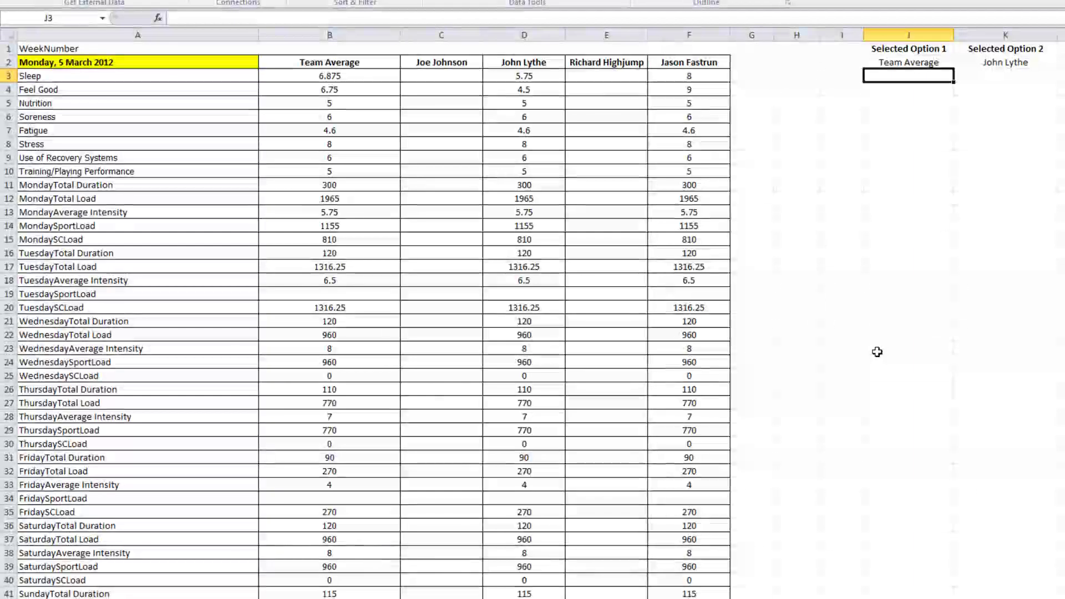
left_click(104, 18)
left_click(103, 18)
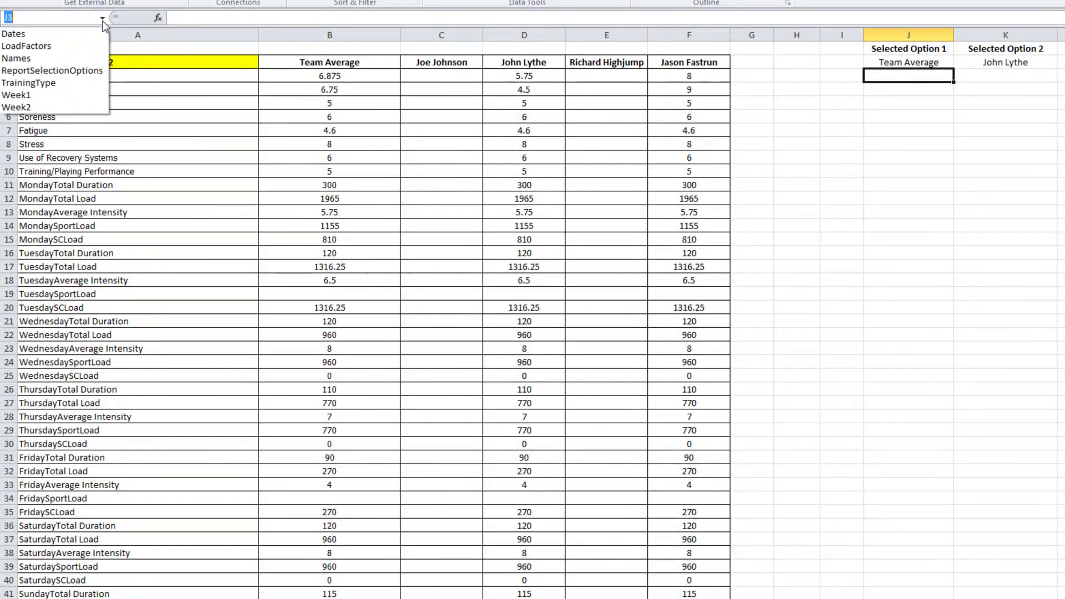
left_click(23, 93)
scroll(521, 366, "up", 1)
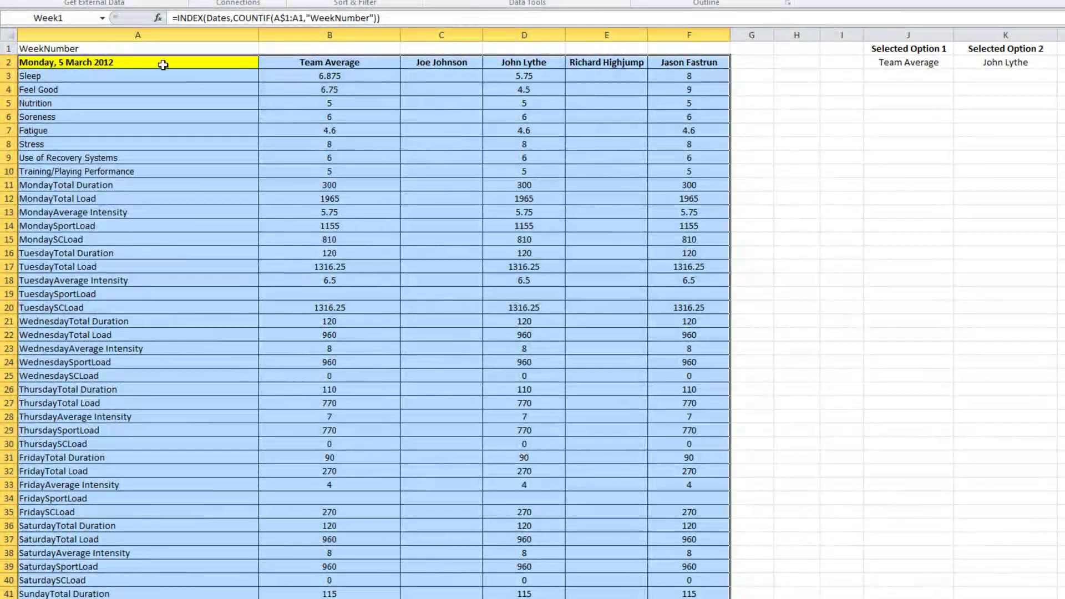
scroll(663, 177, "down", 5)
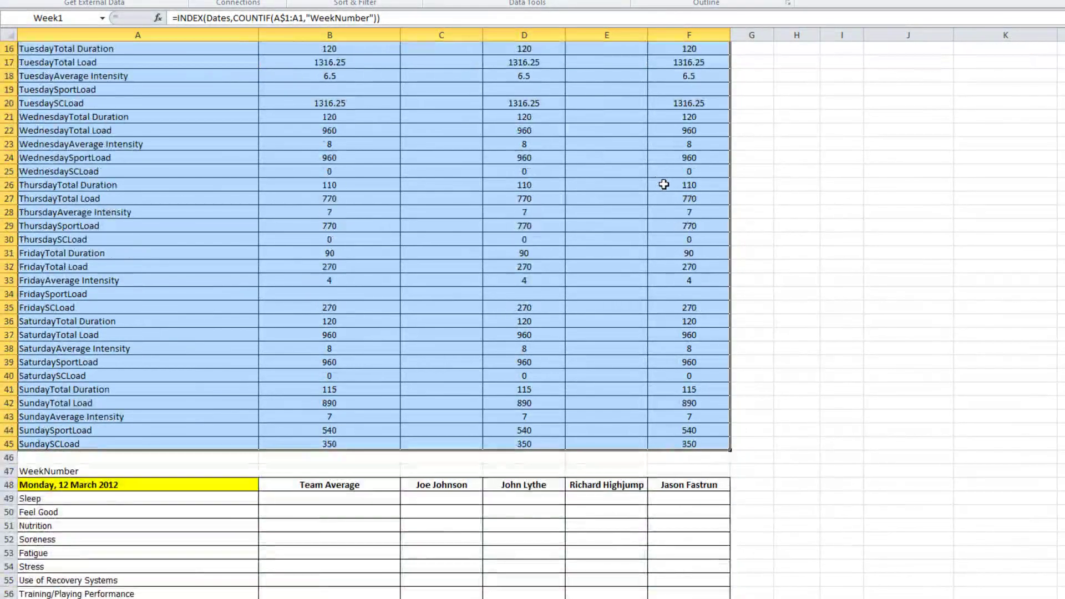
scroll(221, 388, "down", 4)
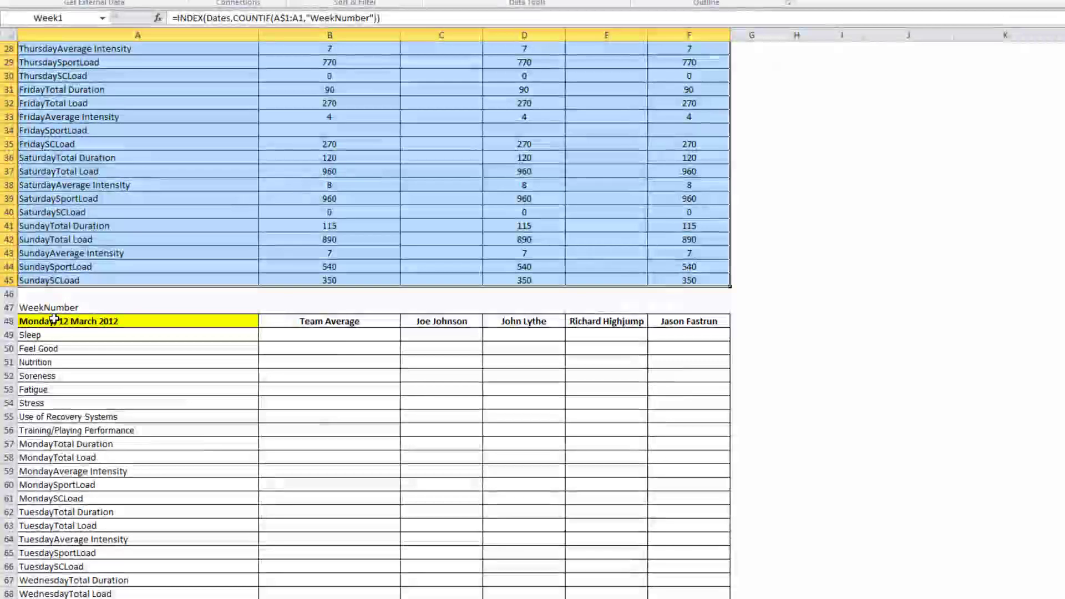
left_click_drag(139, 321, 706, 573)
scroll(693, 325, "up", 15)
scroll(693, 325, "up", 2)
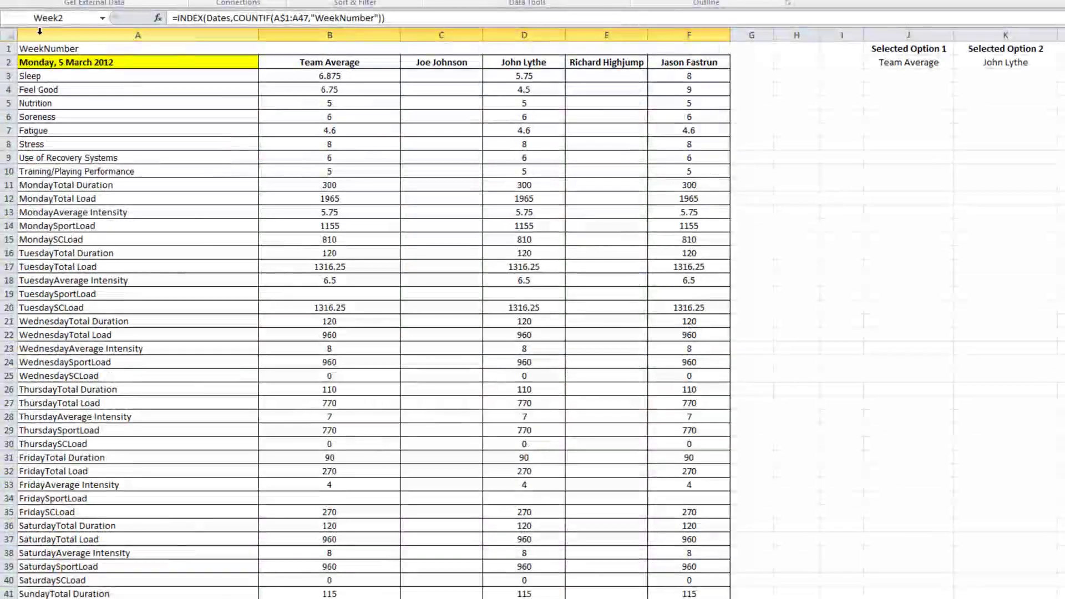
left_click(913, 75)
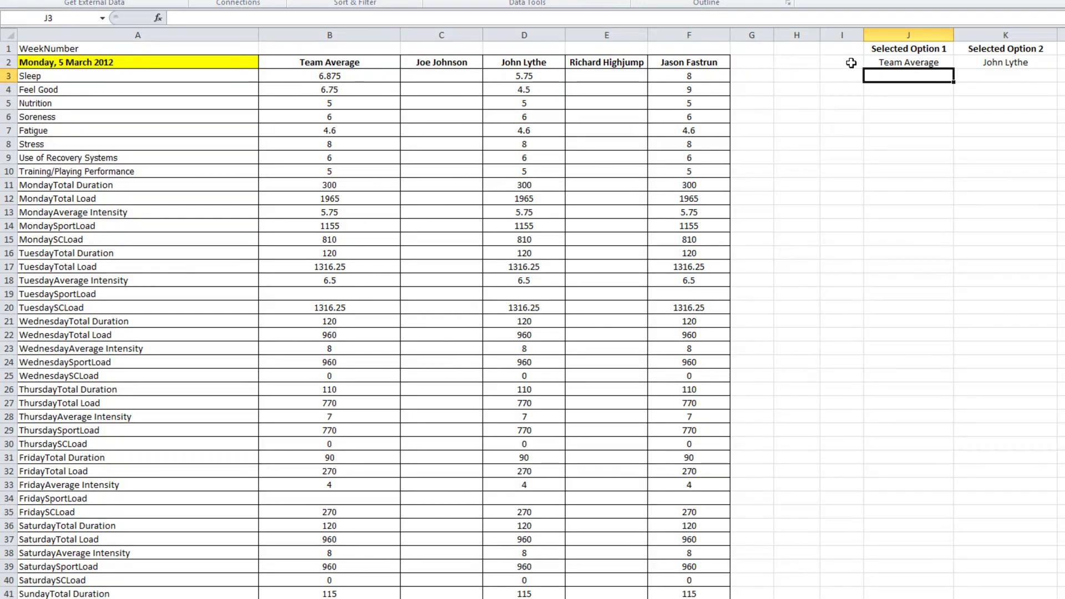
Link I2 to the Report sheet's C2 so it shows the selected week 5/03/2012.
left_click(851, 62)
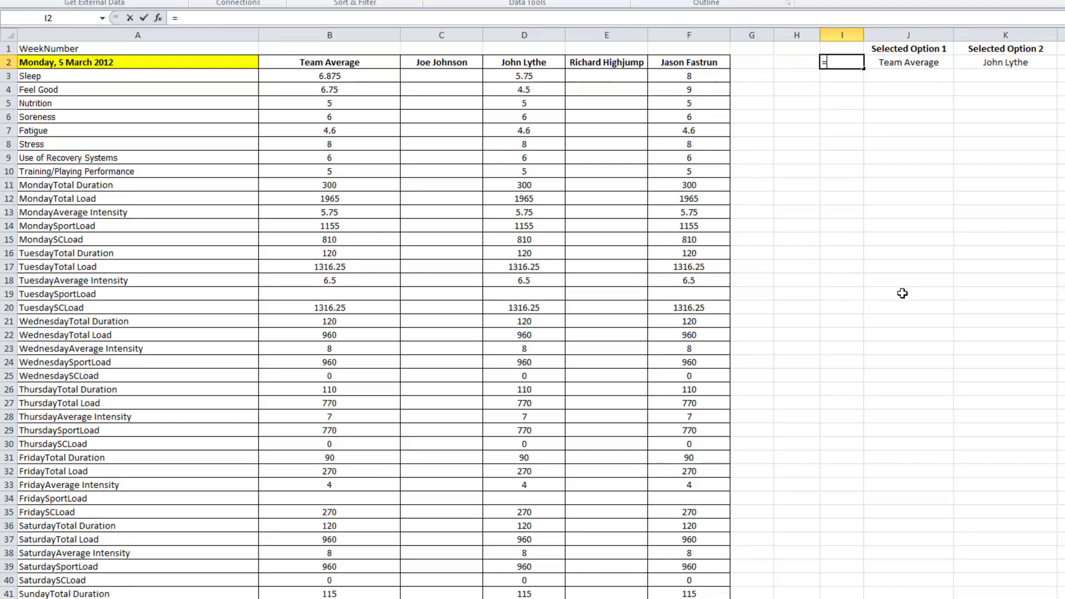
type("=")
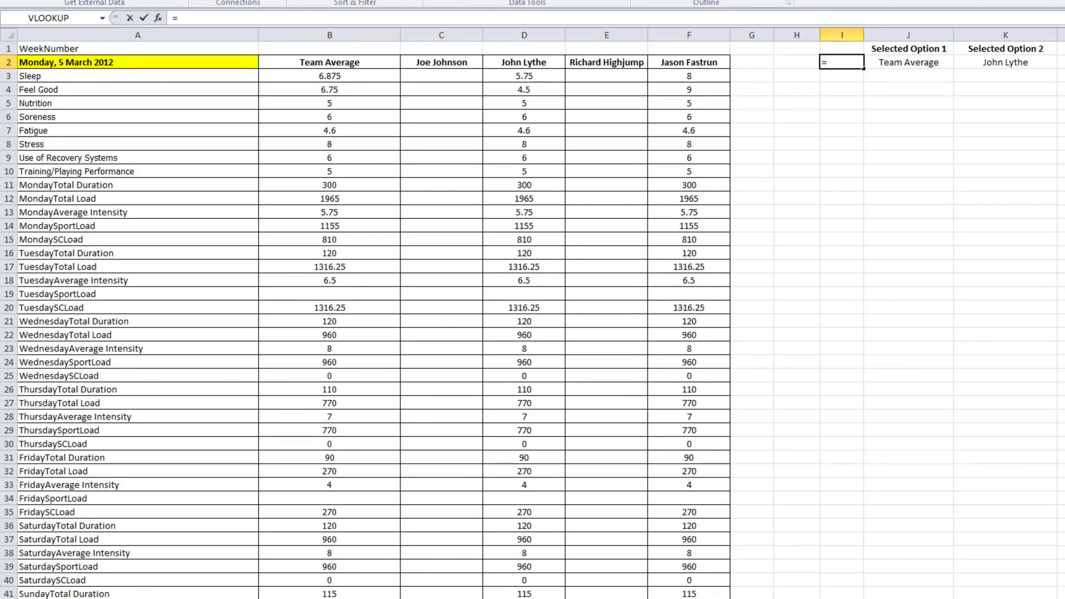
left_click(239, 596)
left_click(224, 63)
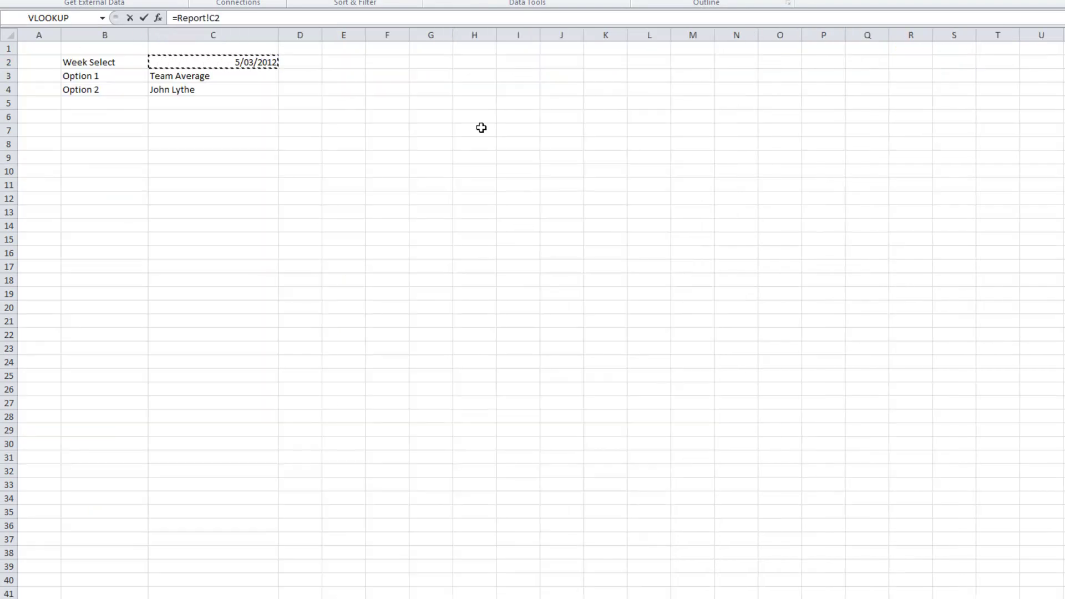
key("Return")
key("Up")
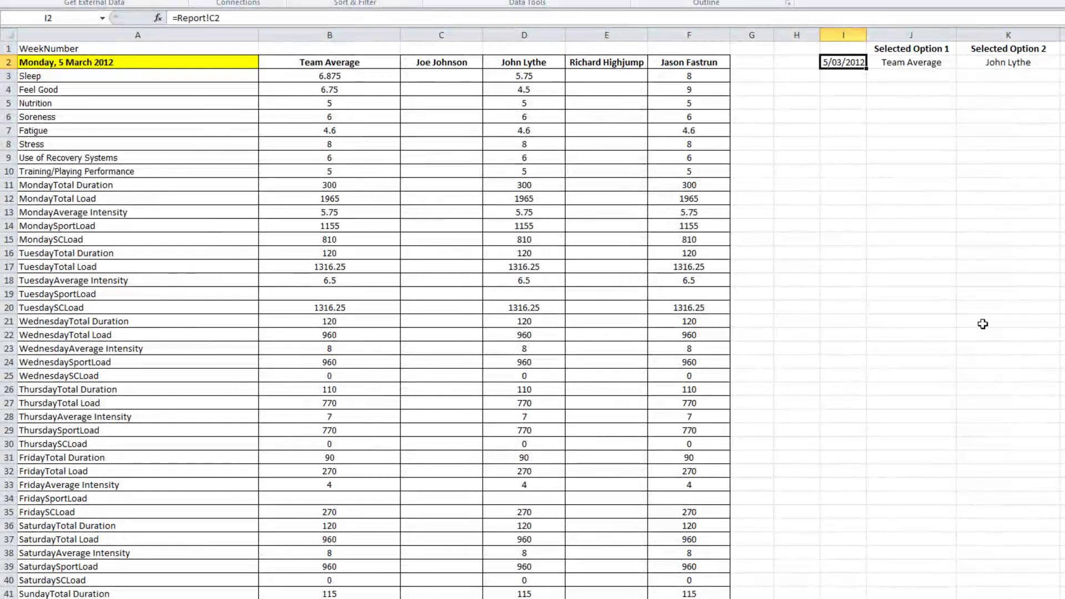
left_click(918, 76)
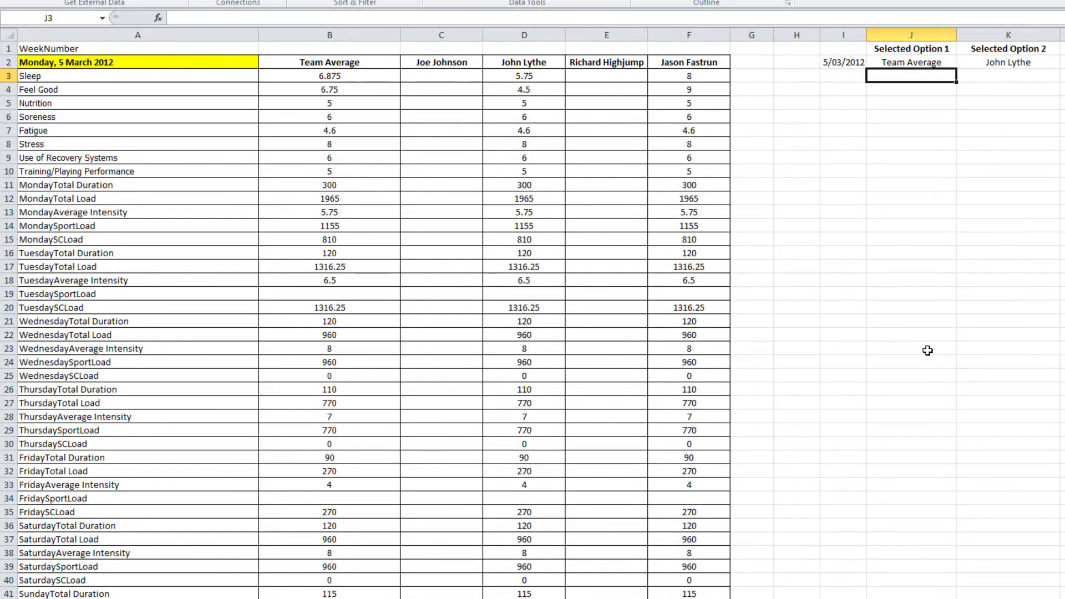
Begin J3's formula as =indirect("Week" & match(, leaving MATCH open for its arguments.
type("=inf")
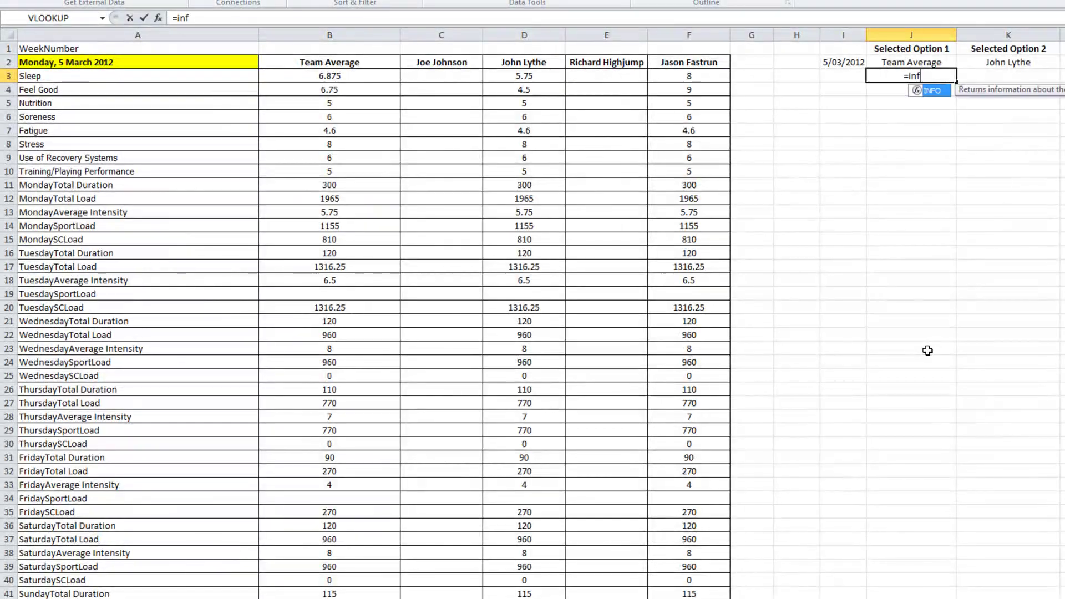
key("BackSpace")
key("BackSpace")
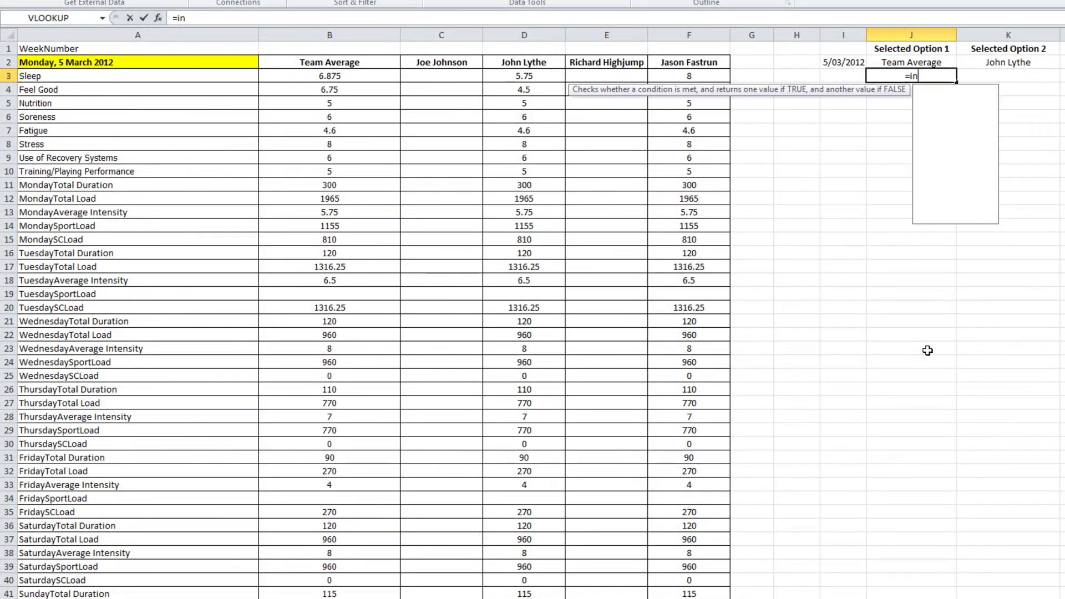
type("ndirect(")
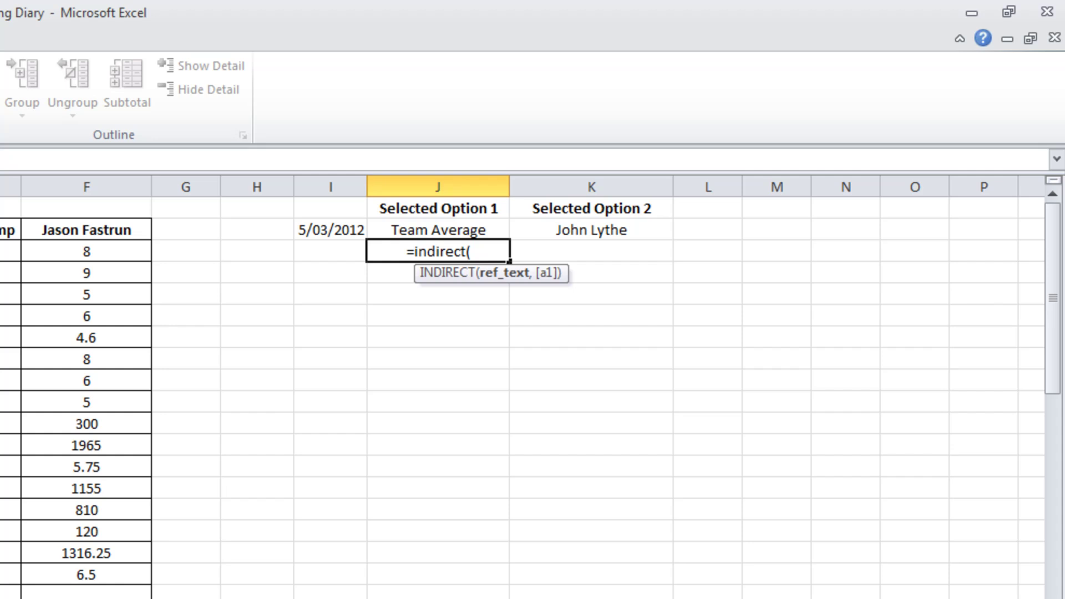
type("\"Wee")
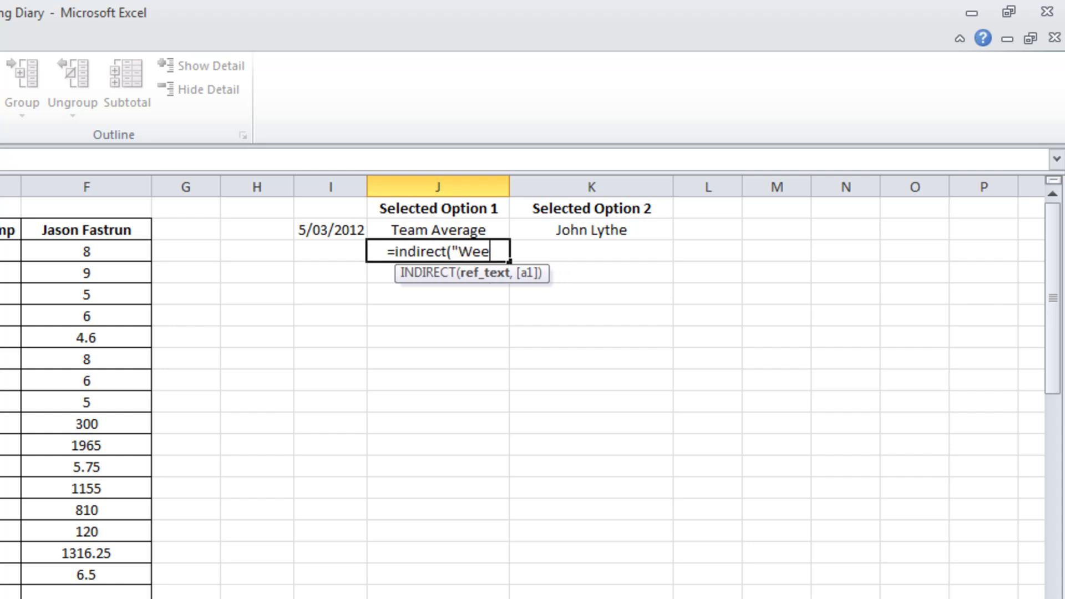
type("k")
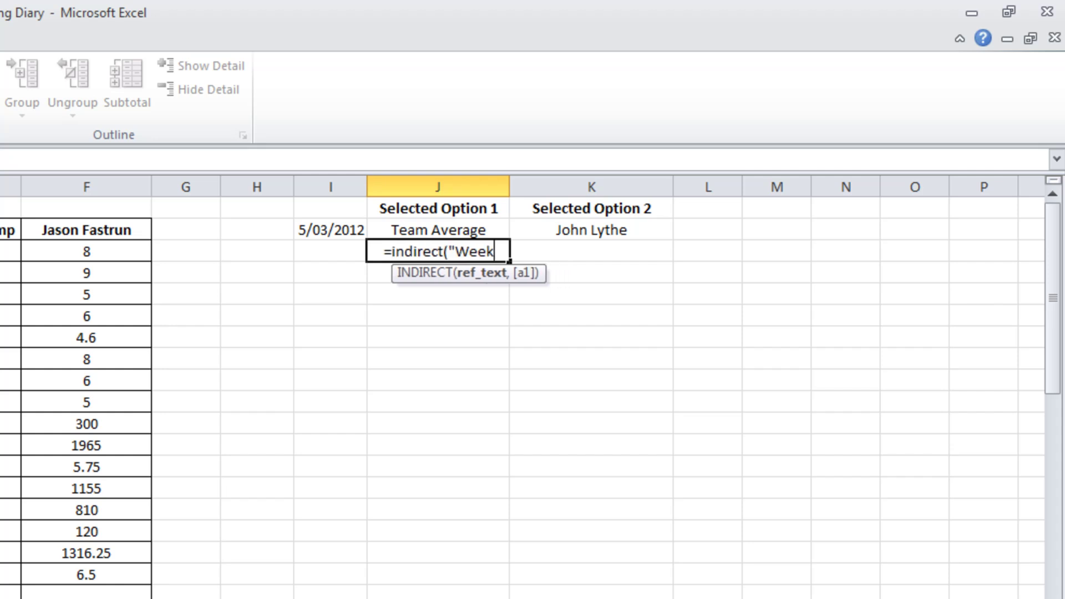
type("\"")
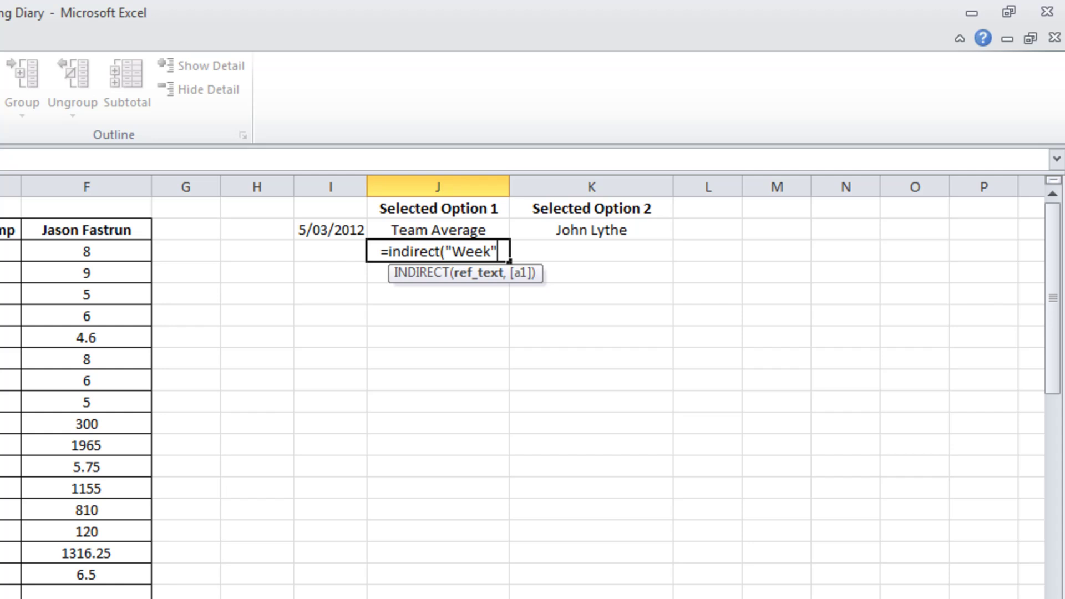
type("&")
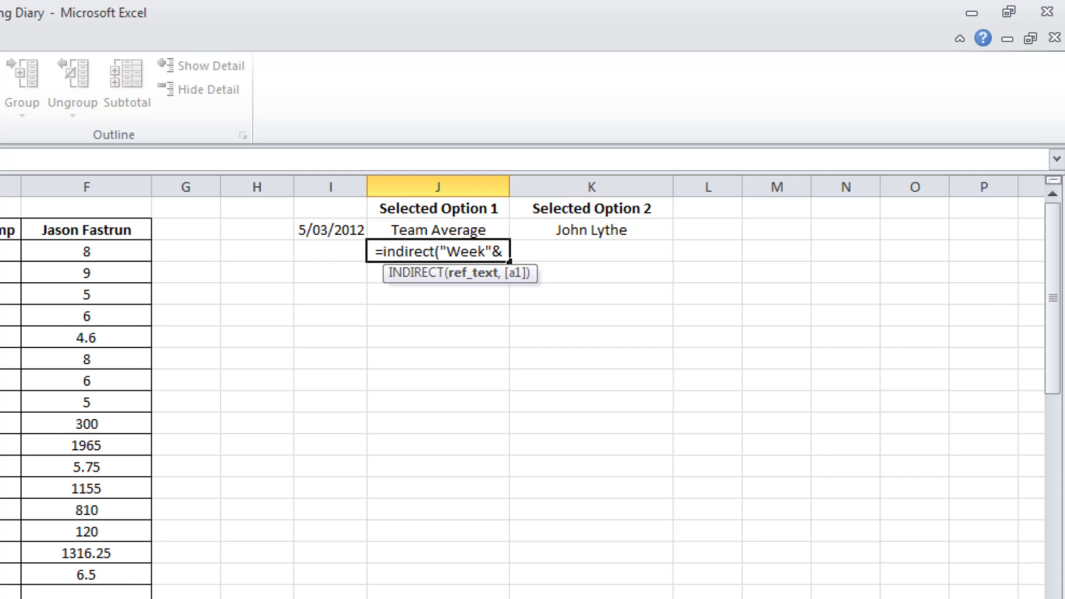
key("BackSpace")
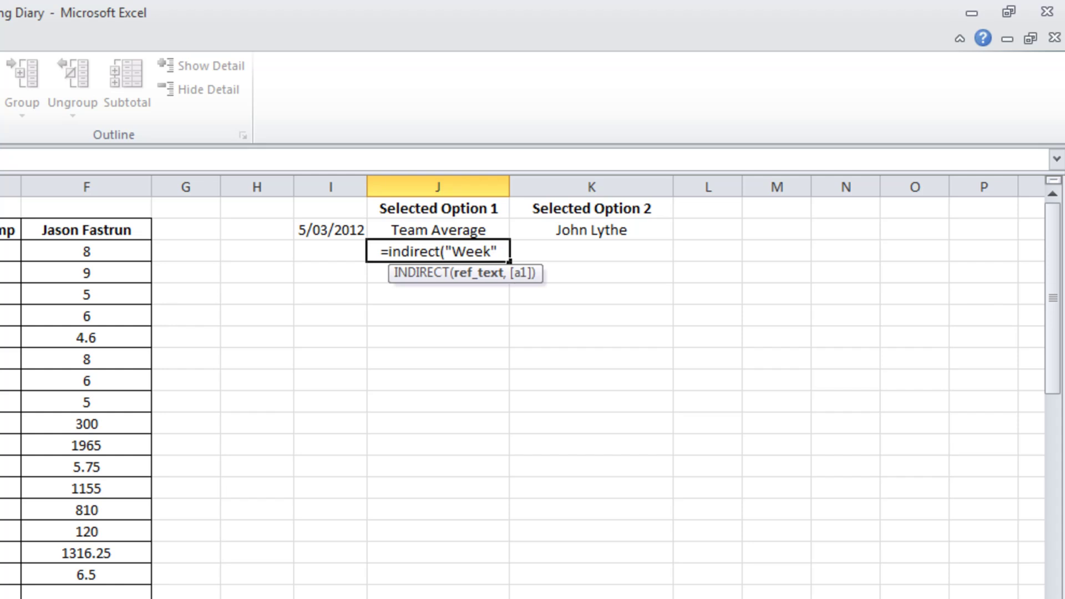
type("& ")
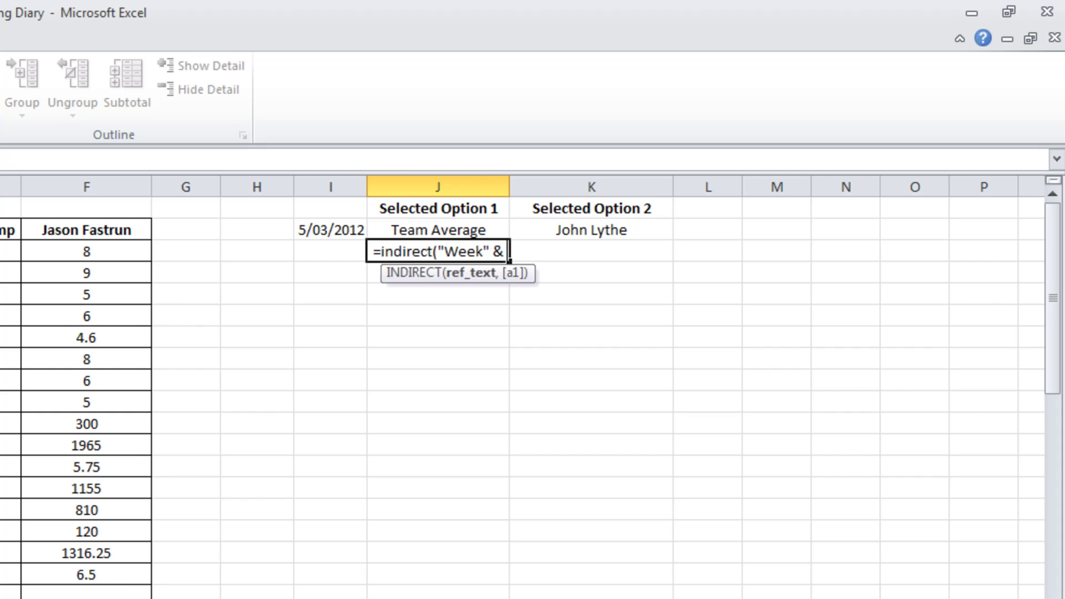
type("match(")
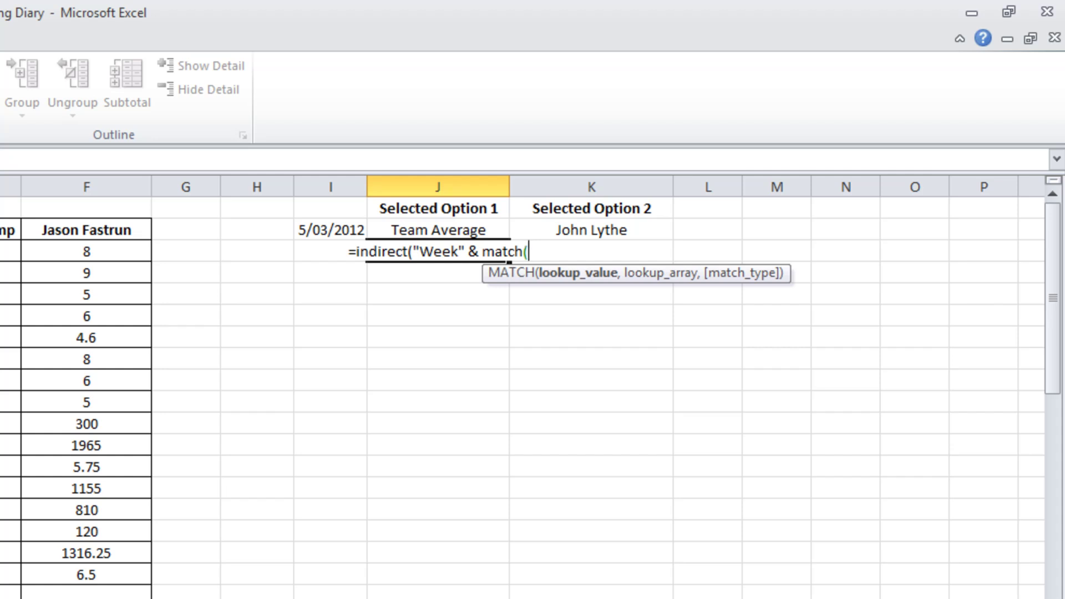
Give MATCH the absolute lookup value $I$2, the Dates named range and 0 for exact match.
left_click(304, 230)
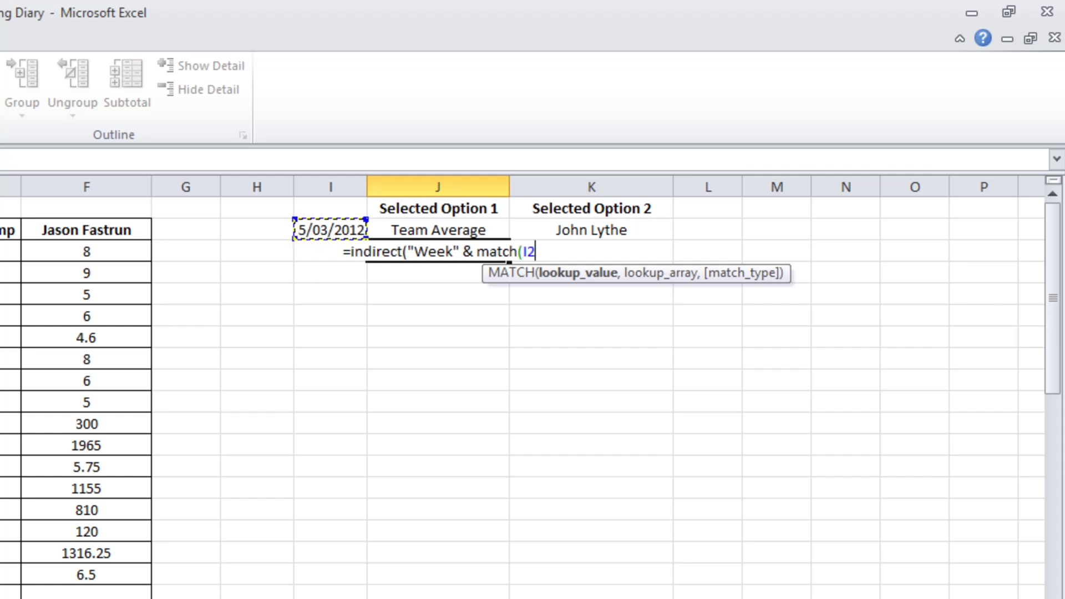
key("F4")
type(",")
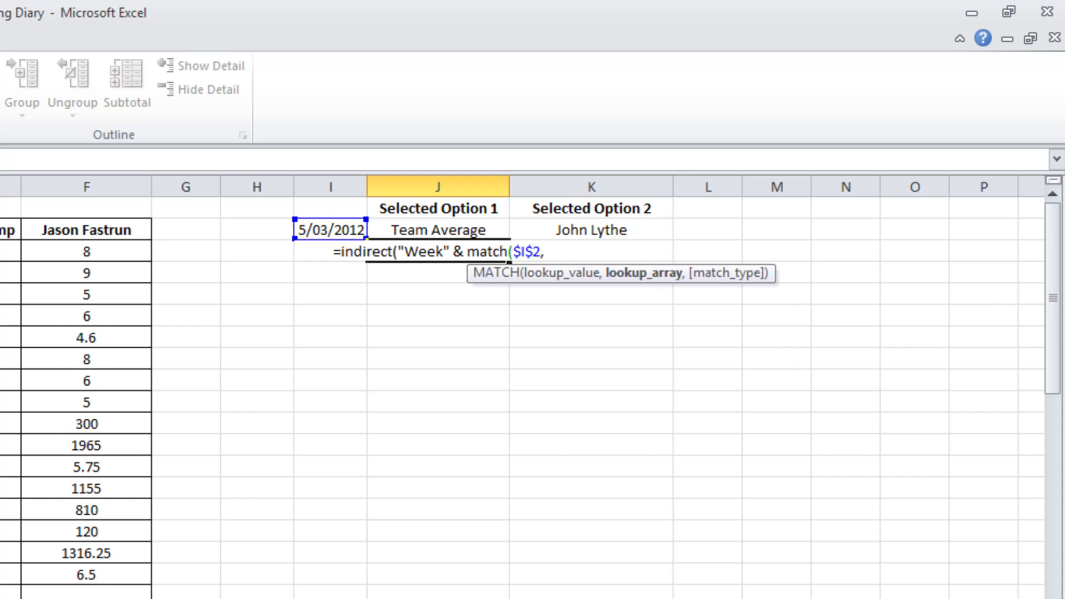
key("alt+Tab")
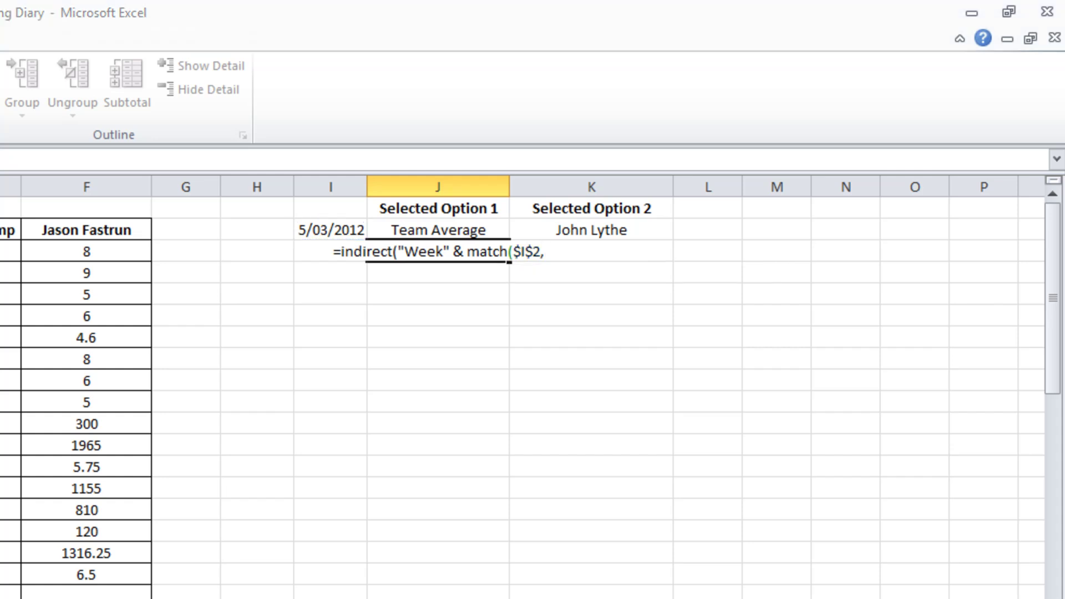
key("F3")
left_click_drag(118, 328, 166, 322)
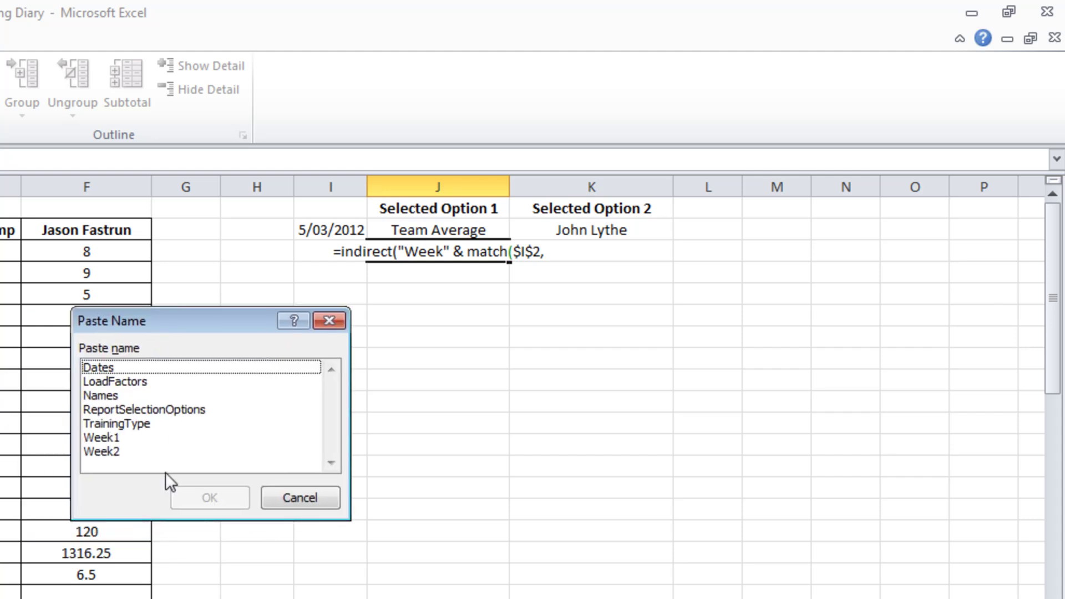
double_click(119, 367)
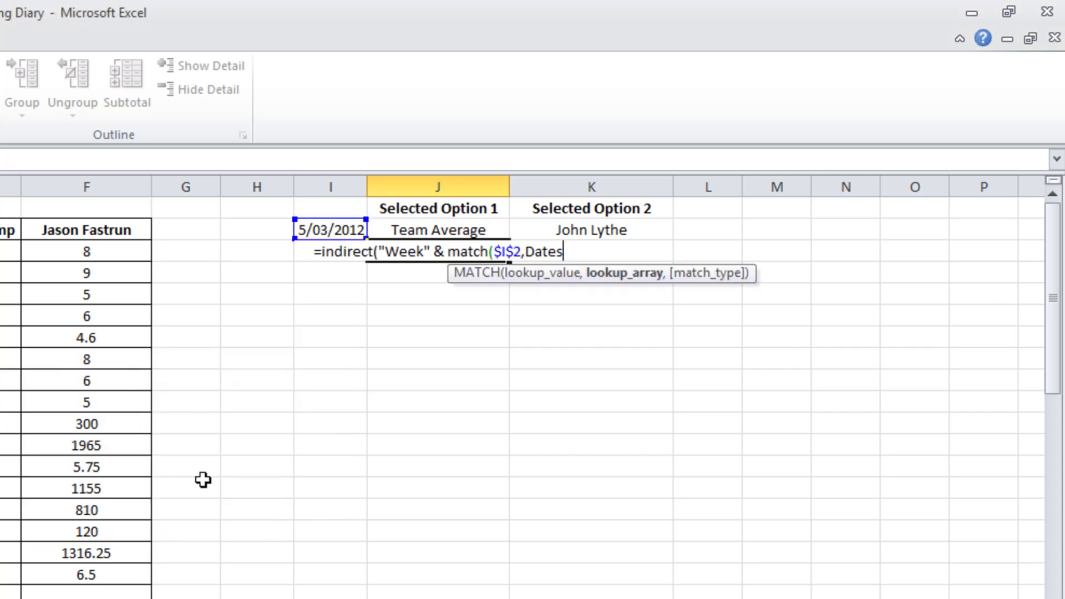
type(",0)")
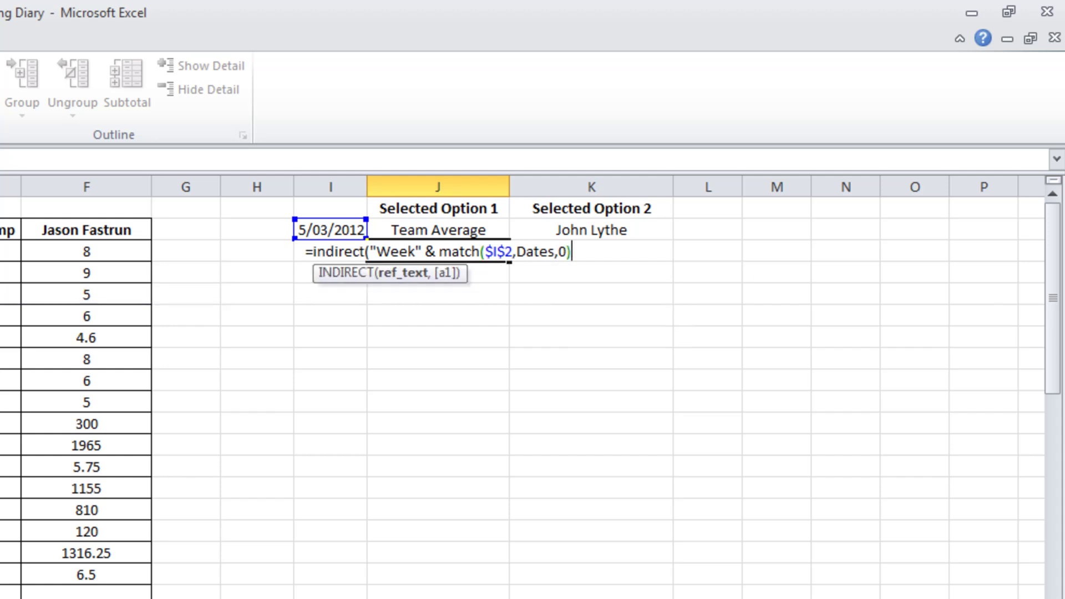
Check the MATCH and "Week" parts with F9, close INDIRECT and enter J3's formula.
left_click_drag(0, 159, 0, 159)
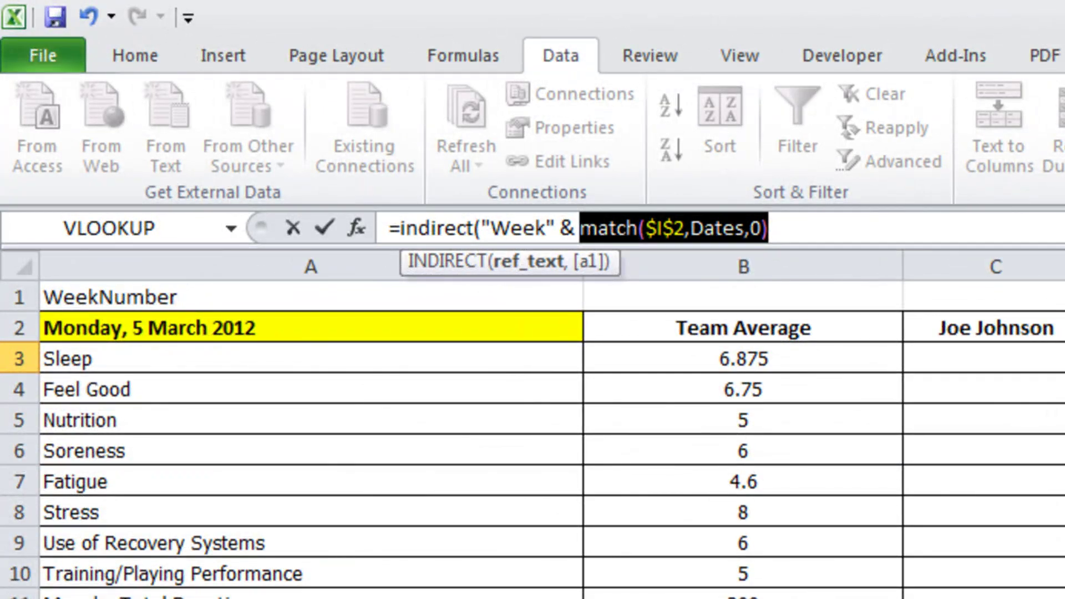
key("F9")
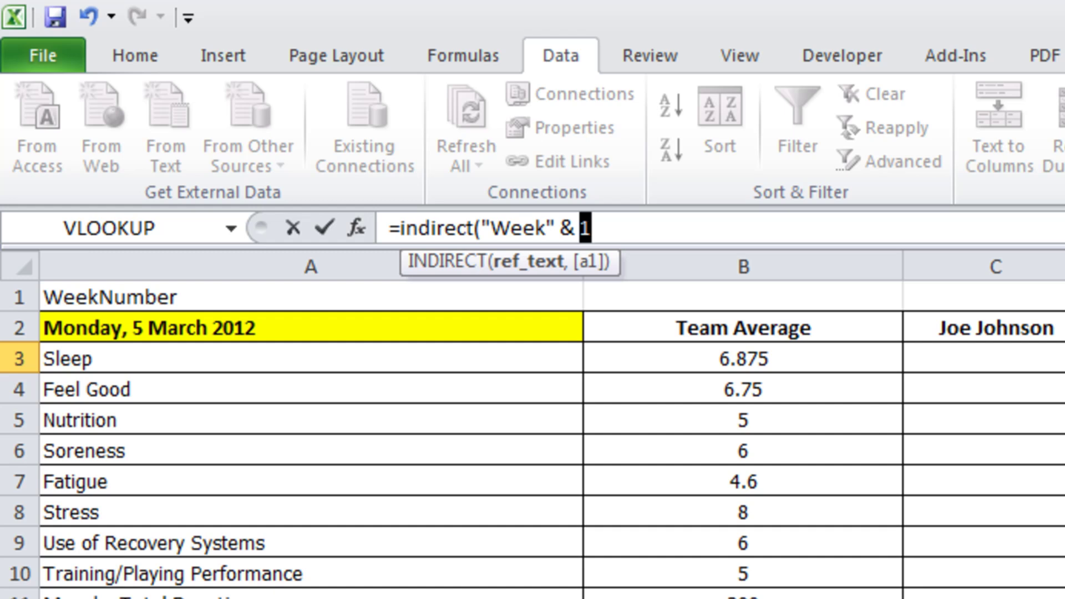
key("ctrl+z")
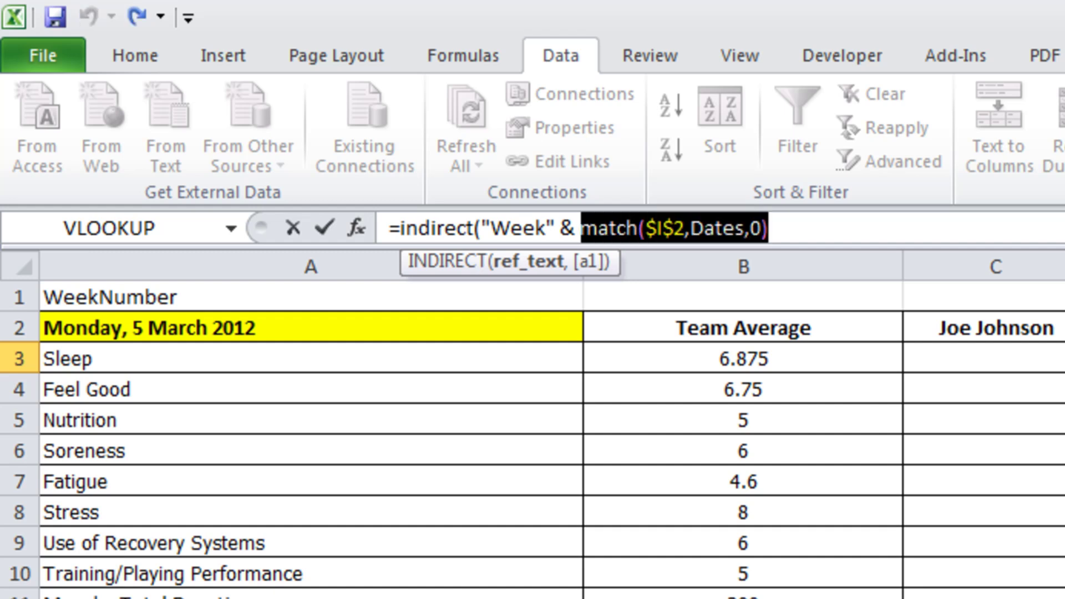
left_click_drag(788, 227, 483, 234)
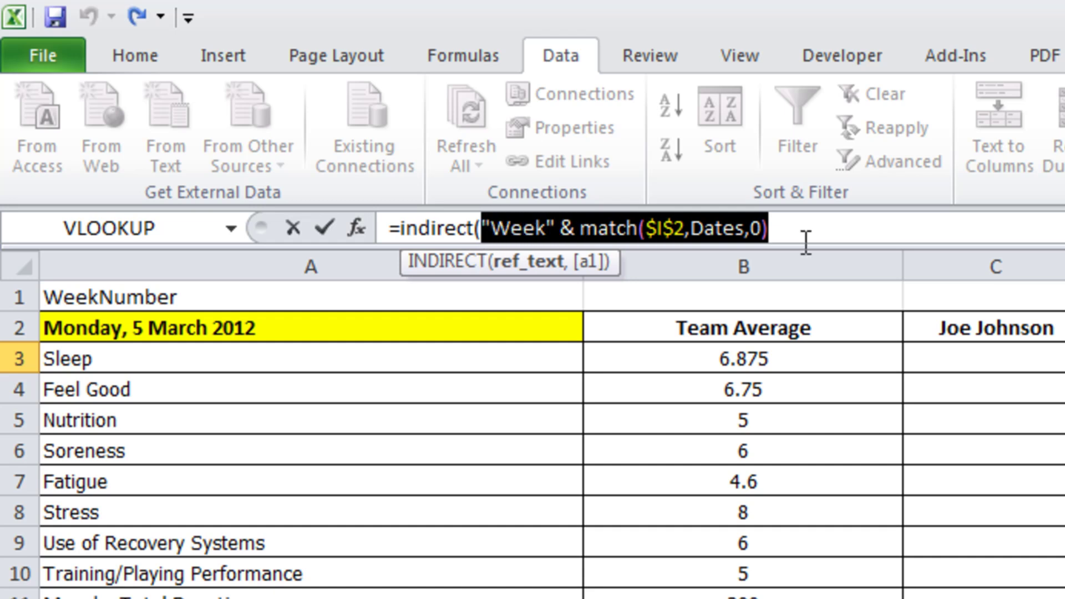
key("F9")
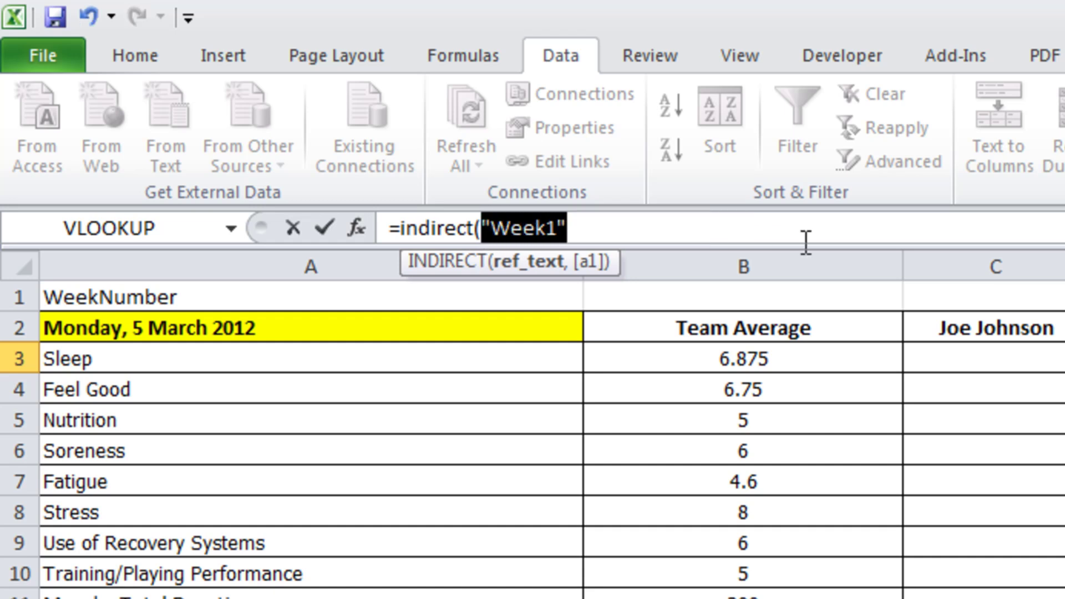
key("ctrl+z")
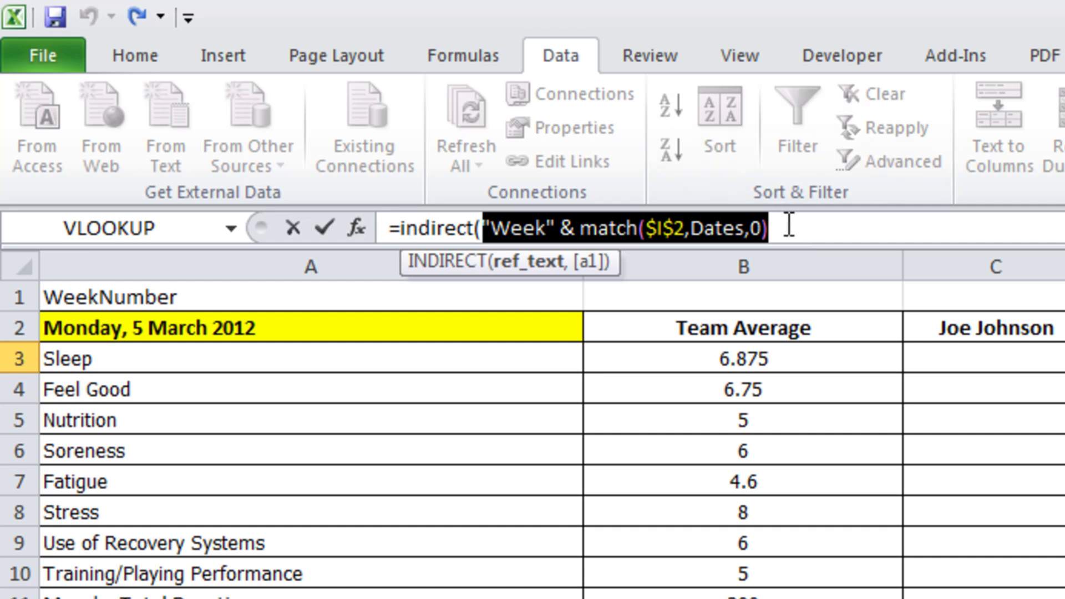
key("Right")
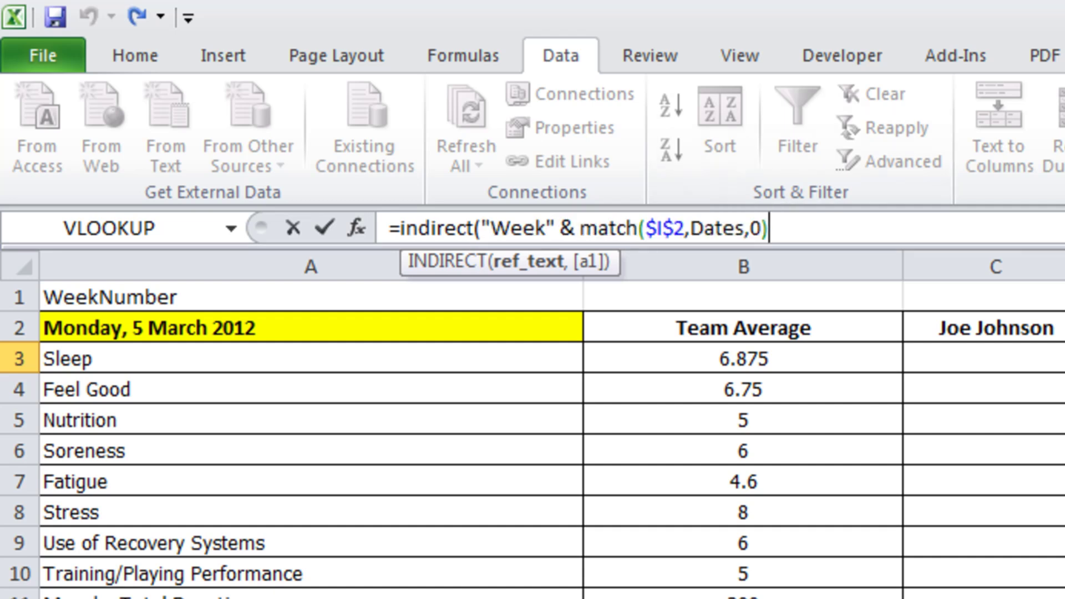
type(")")
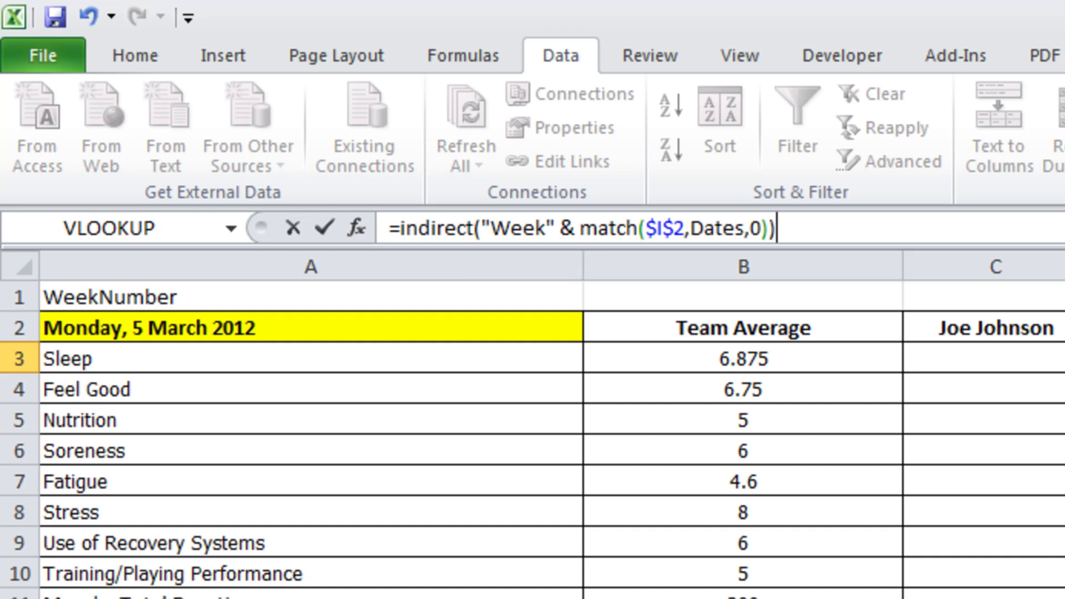
key("Return")
key("Up")
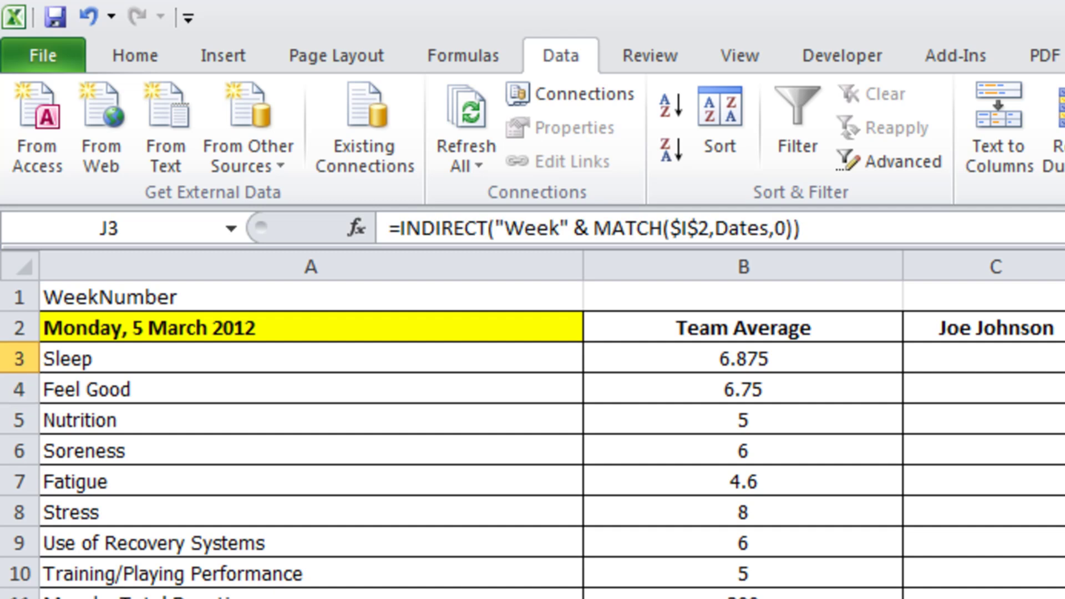
Wrap J3's formula in INDEX and append a ROWS row argument referencing J2.
left_click(400, 217)
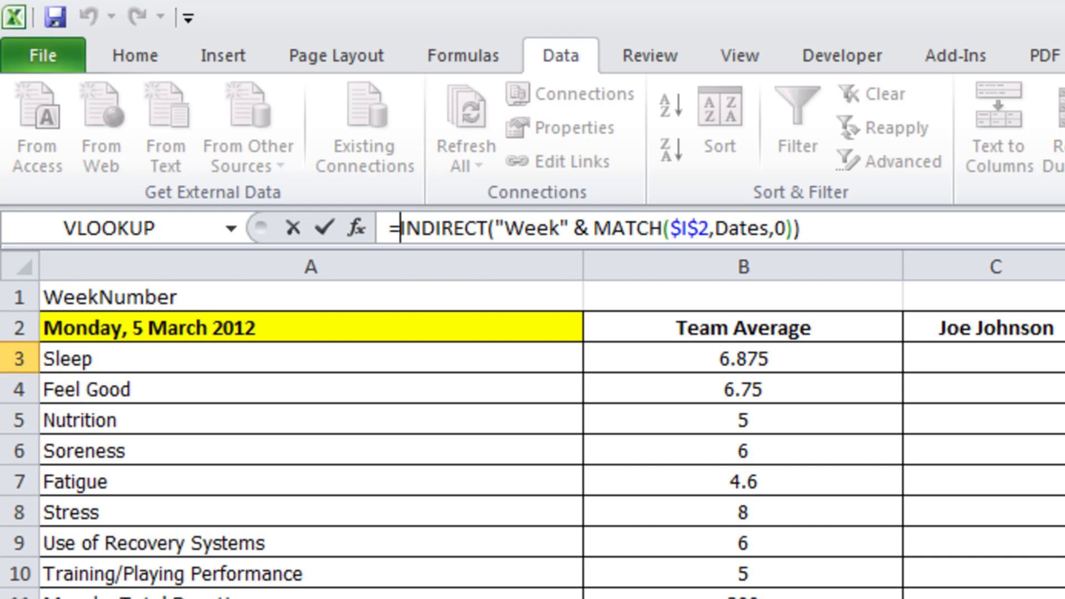
type("index(")
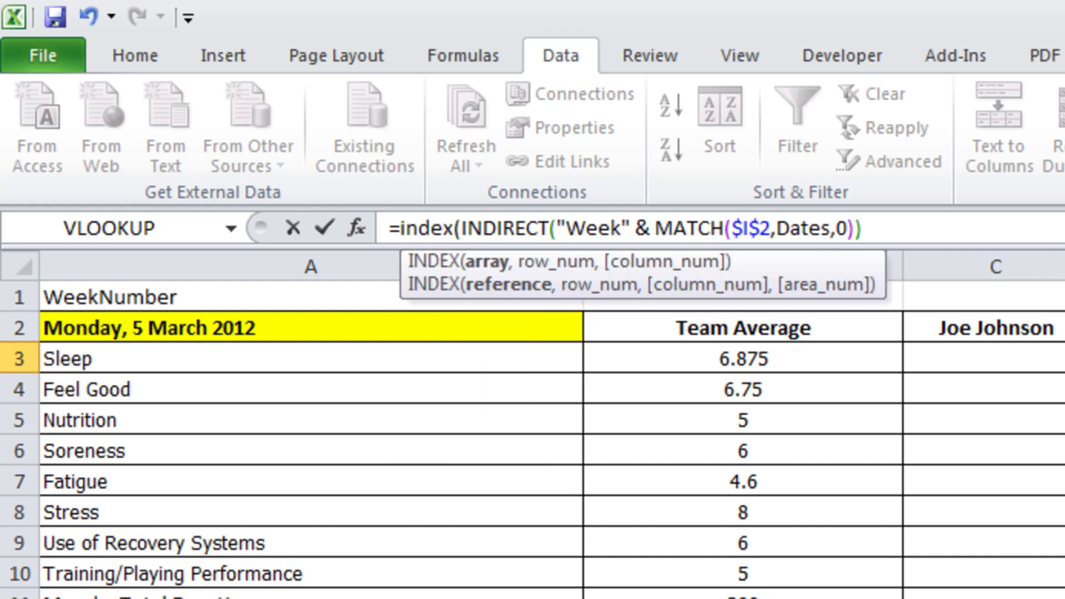
left_click(965, 233)
type(",")
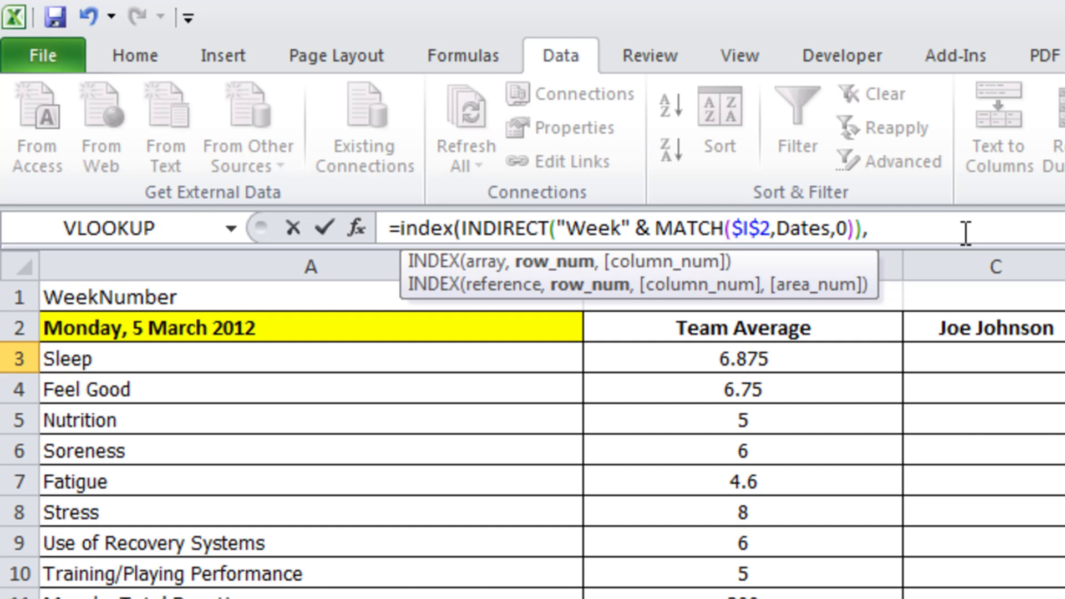
type("row")
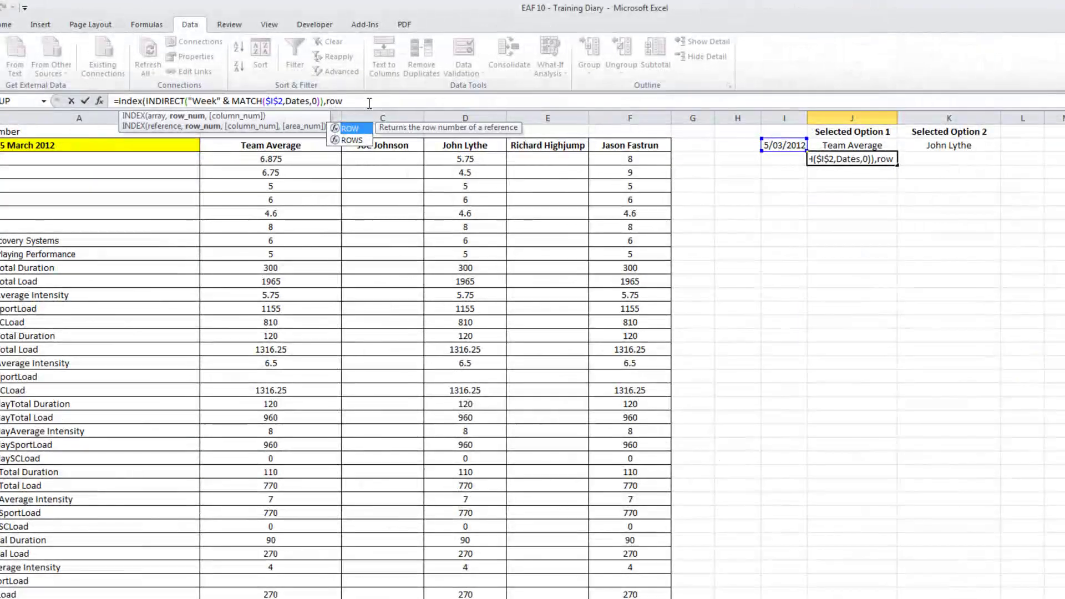
type("s(")
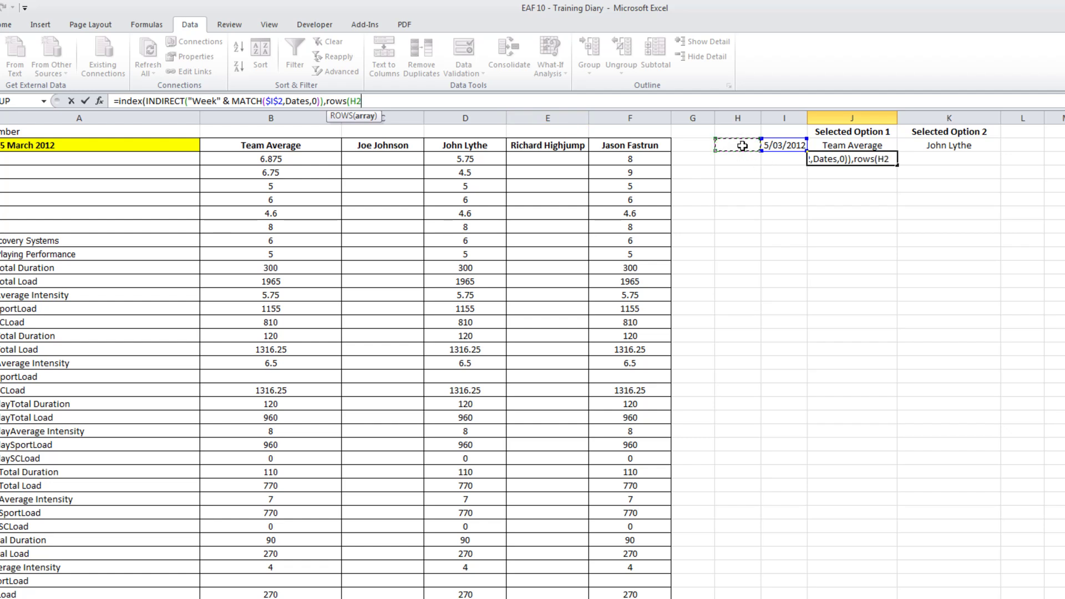
key("Up")
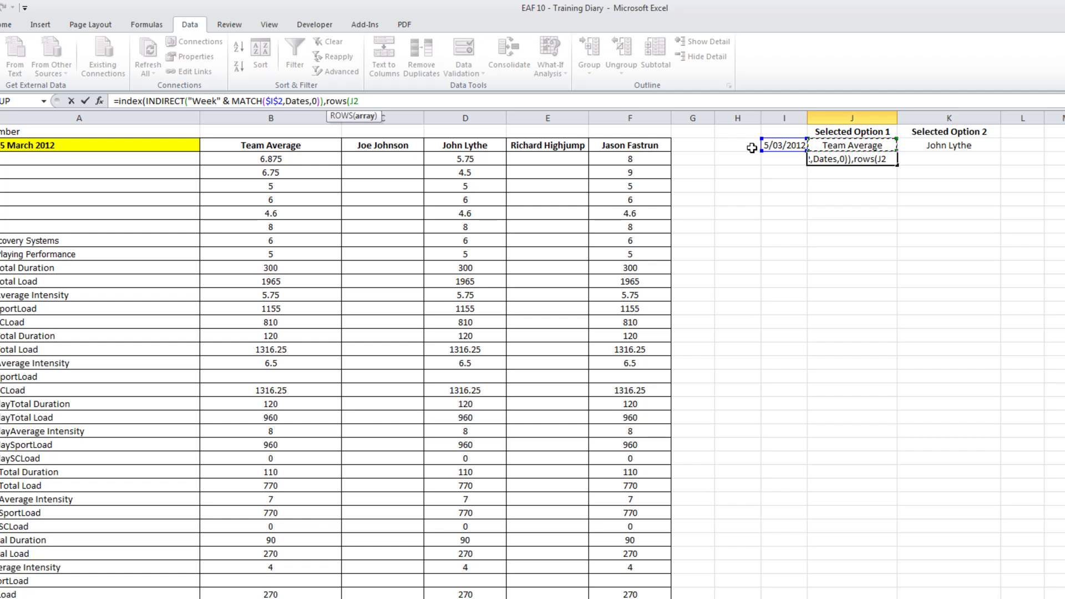
type(":J2)")
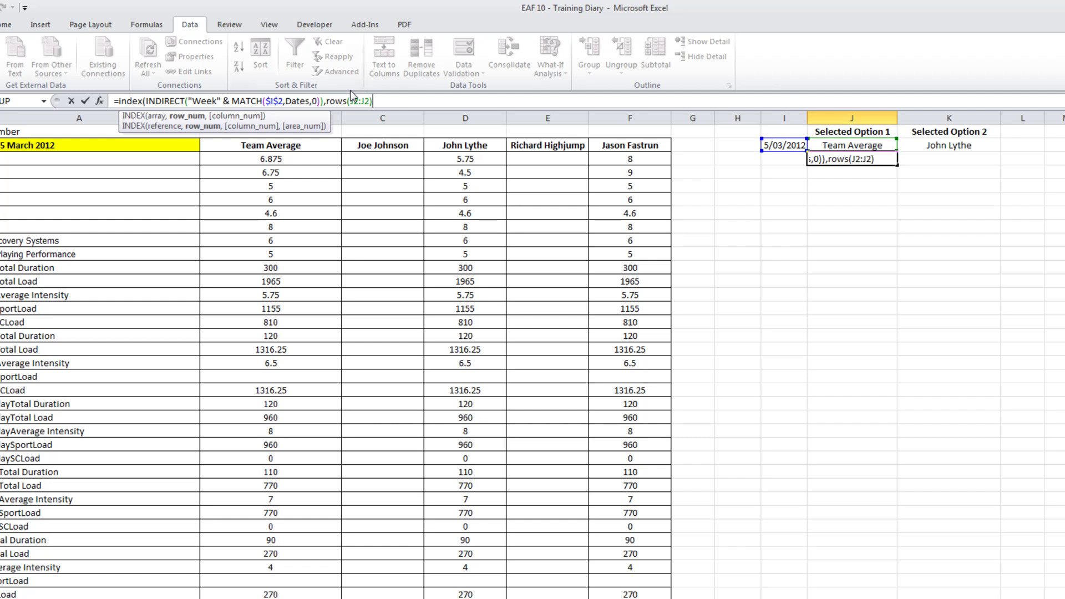
Change the ROWS range to J$2:J3 and test its result before undoing.
left_click(370, 101)
key("BackSpace")
type("3")
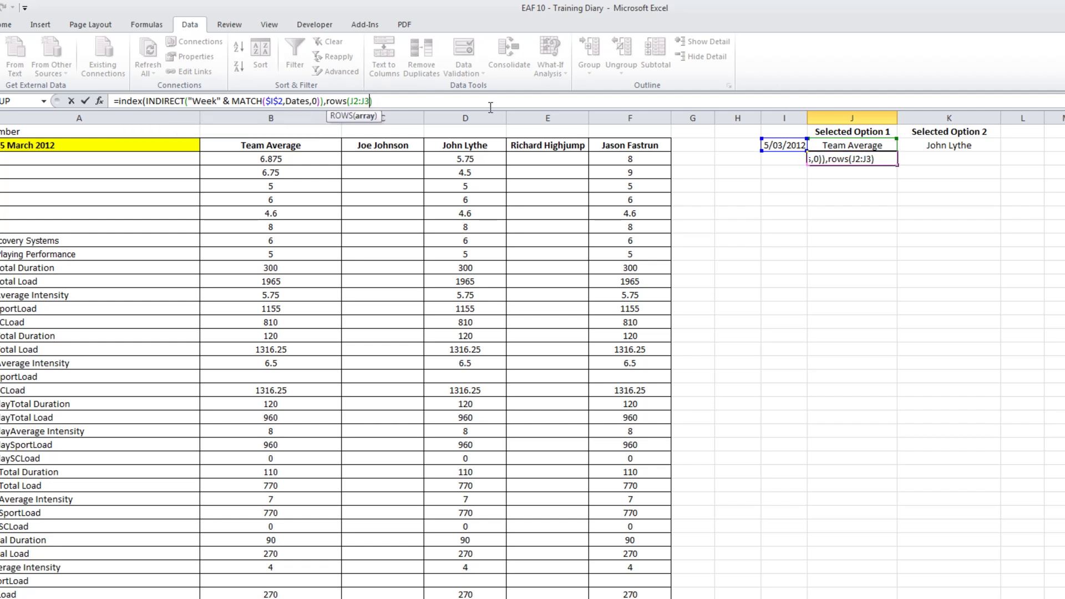
key("Left")
key("Left")
key("Left")
key("Left")
type("$")
left_click(379, 101)
left_click_drag(378, 100, 327, 101)
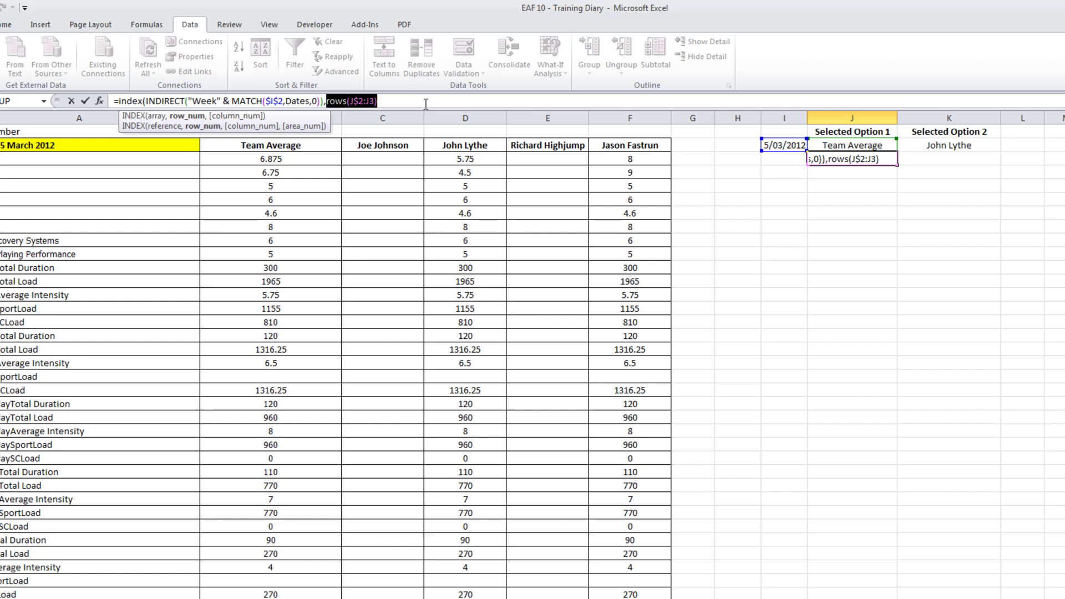
type("2")
key("ctrl+z")
Add MATCH(J2,$A$2:$F$2,0) as the column argument and enter J3, returning 6.875.
left_click(398, 101)
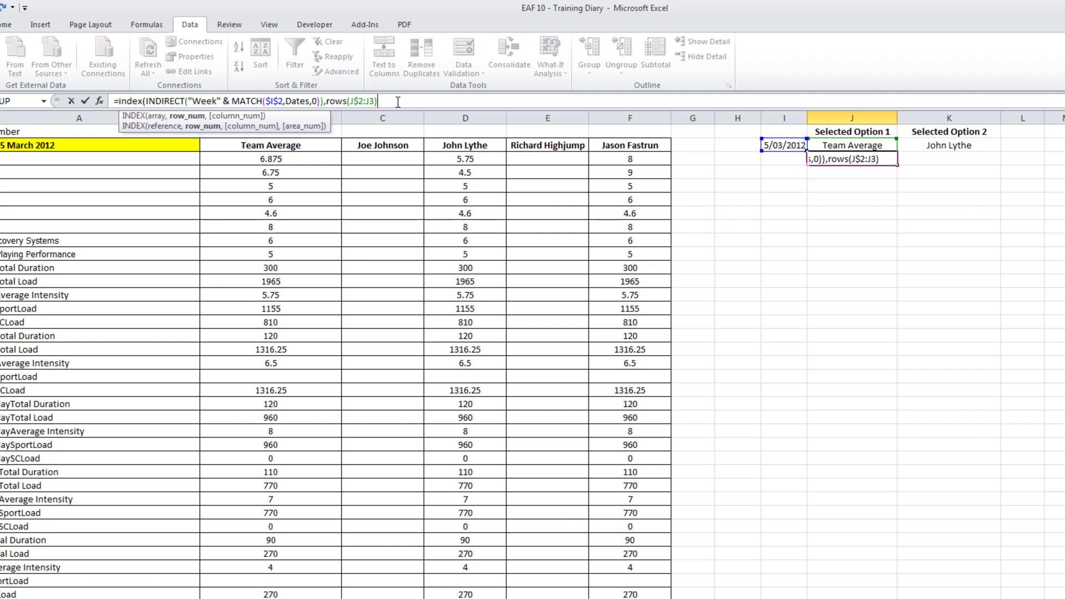
type(",")
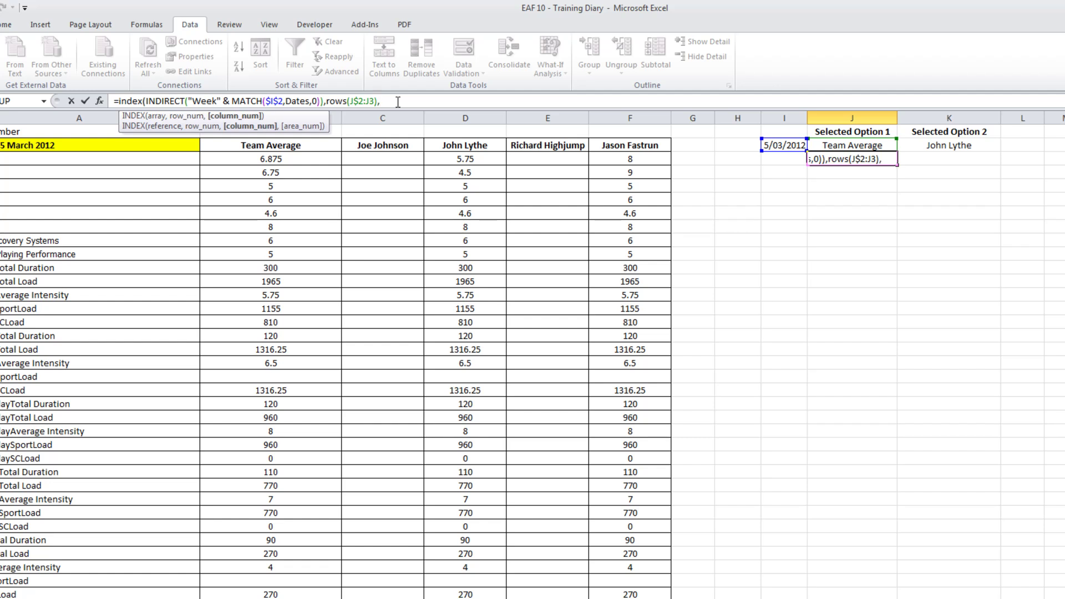
type("match(")
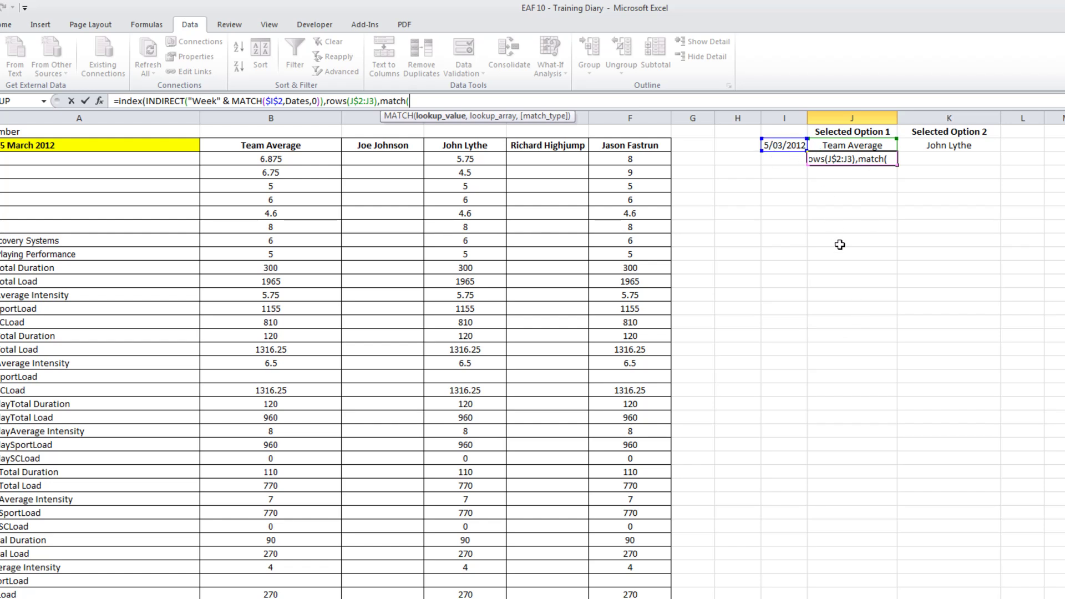
left_click(850, 143)
type(",")
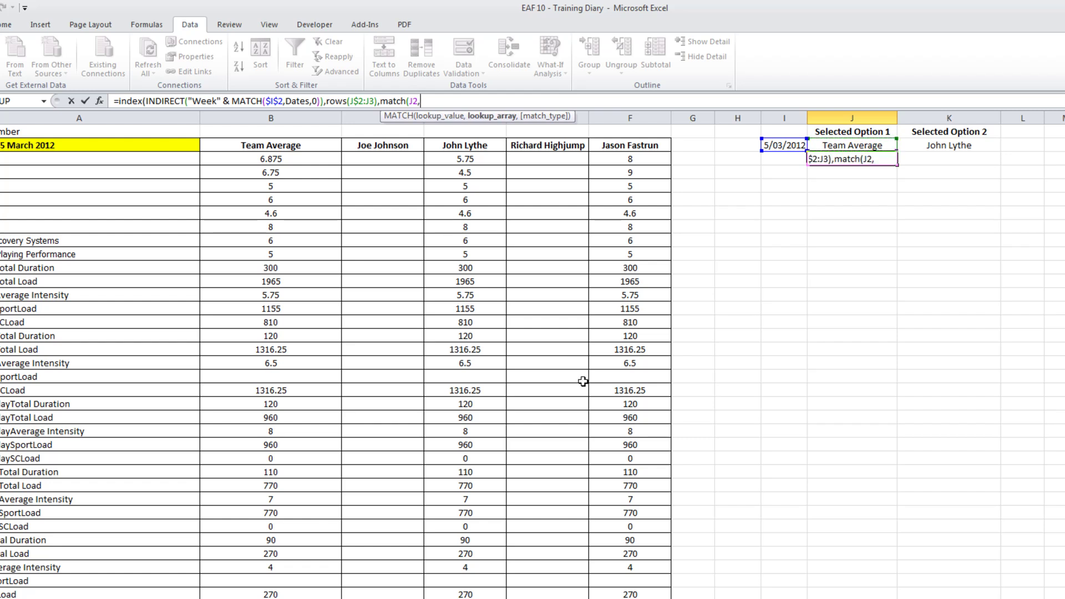
left_click_drag(80, 152, 613, 148)
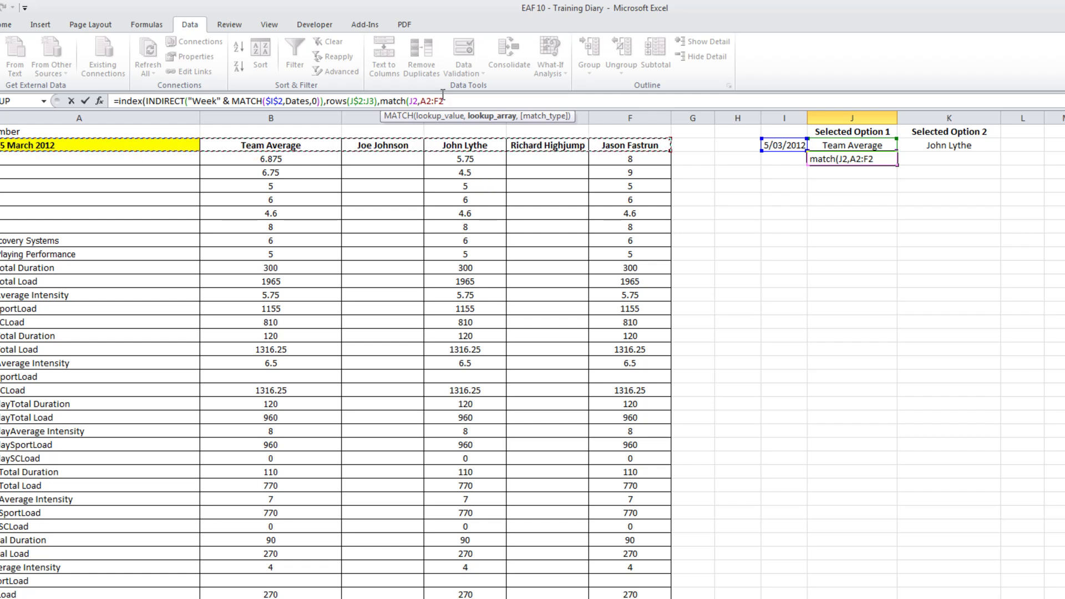
left_click_drag(444, 100, 420, 101)
key("F4")
left_click(473, 100)
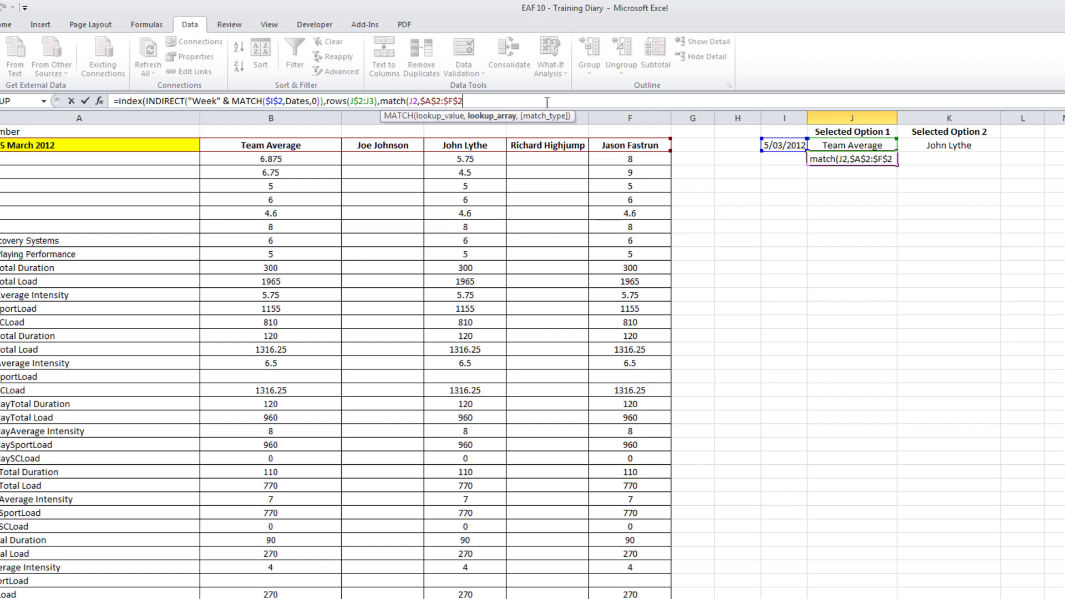
type(",0")
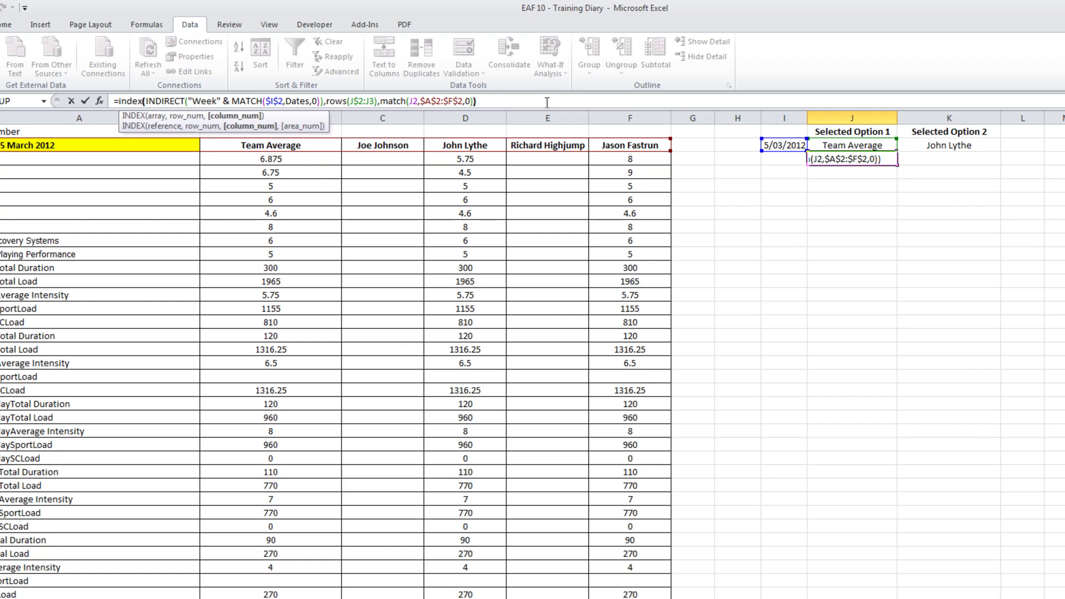
type(")")
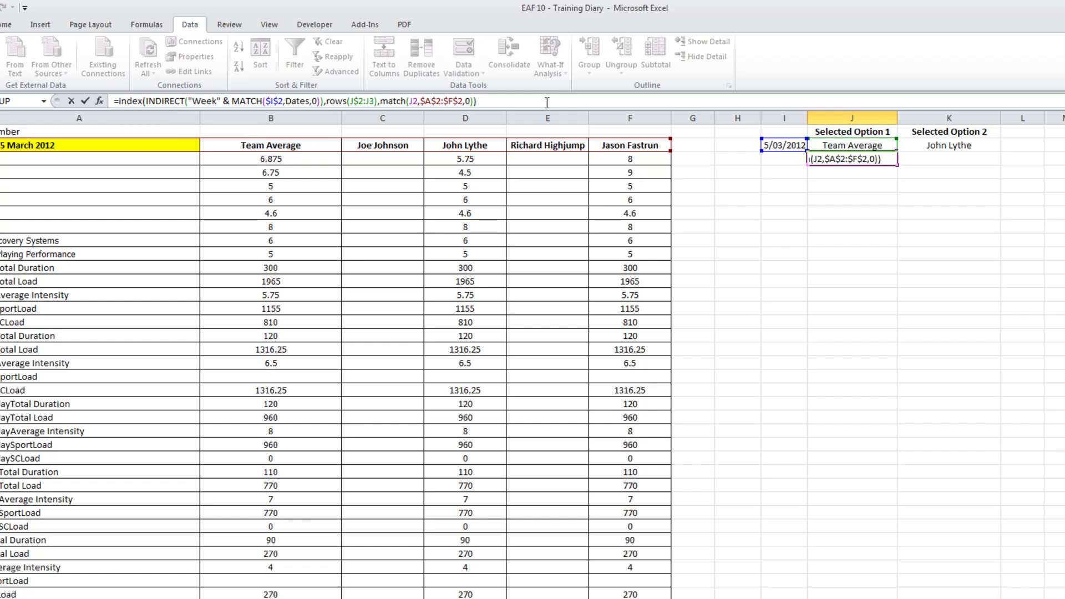
key("Return")
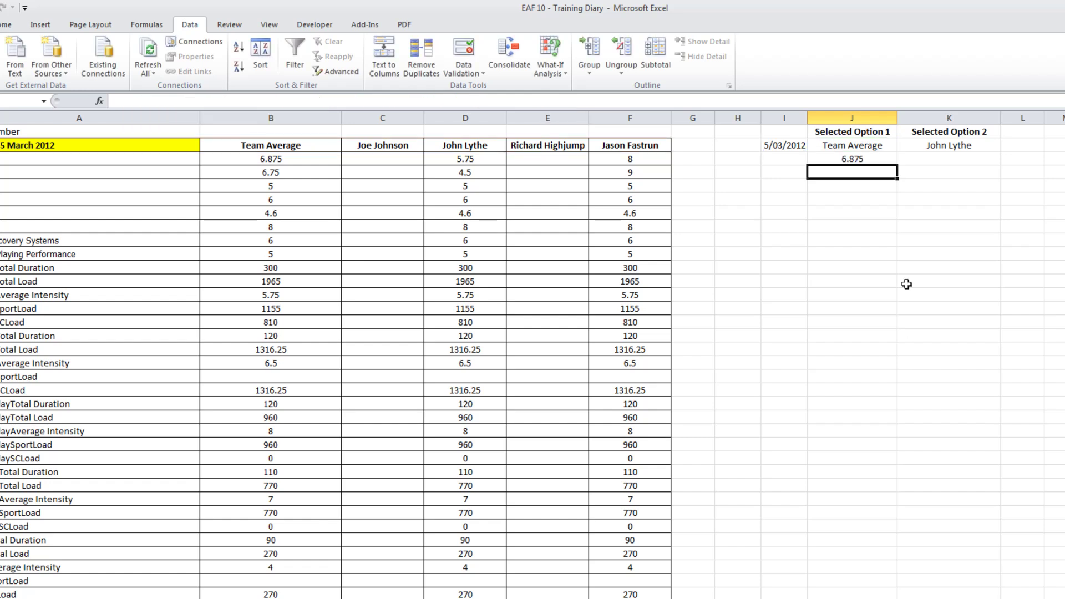
Fill J3 down column J, then lock its header reference to J$2.
left_click(866, 159)
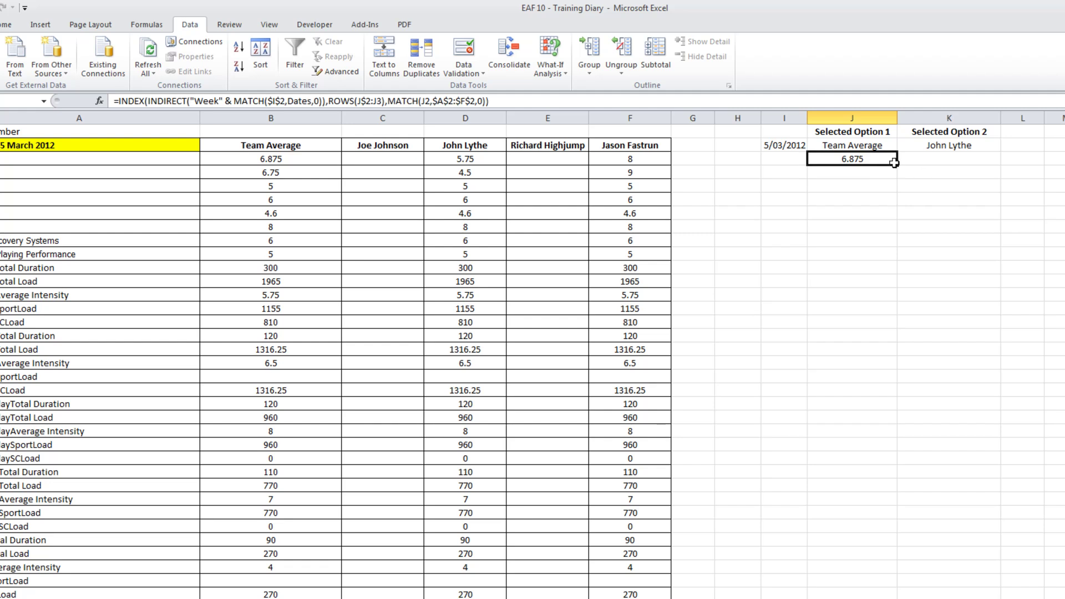
left_click_drag(897, 164, 879, 598)
scroll(903, 524, "up", 2)
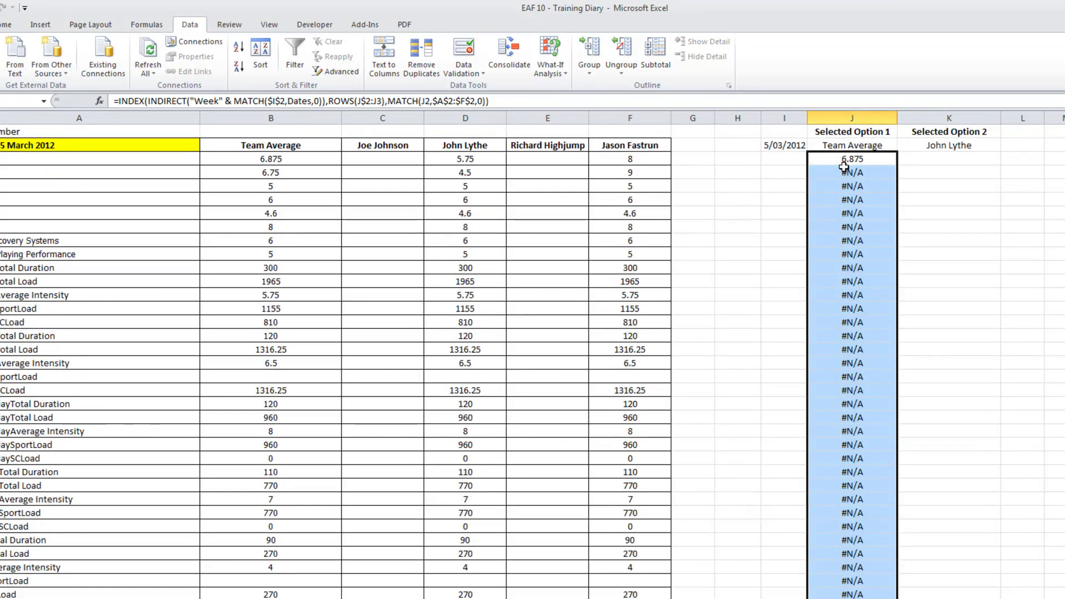
left_click(843, 165)
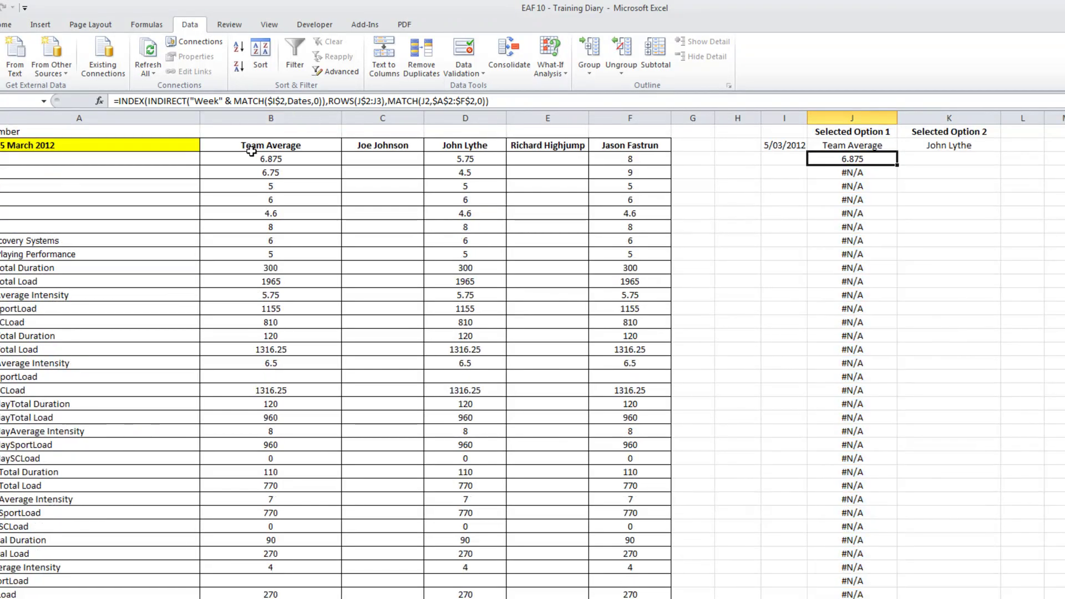
double_click(426, 101)
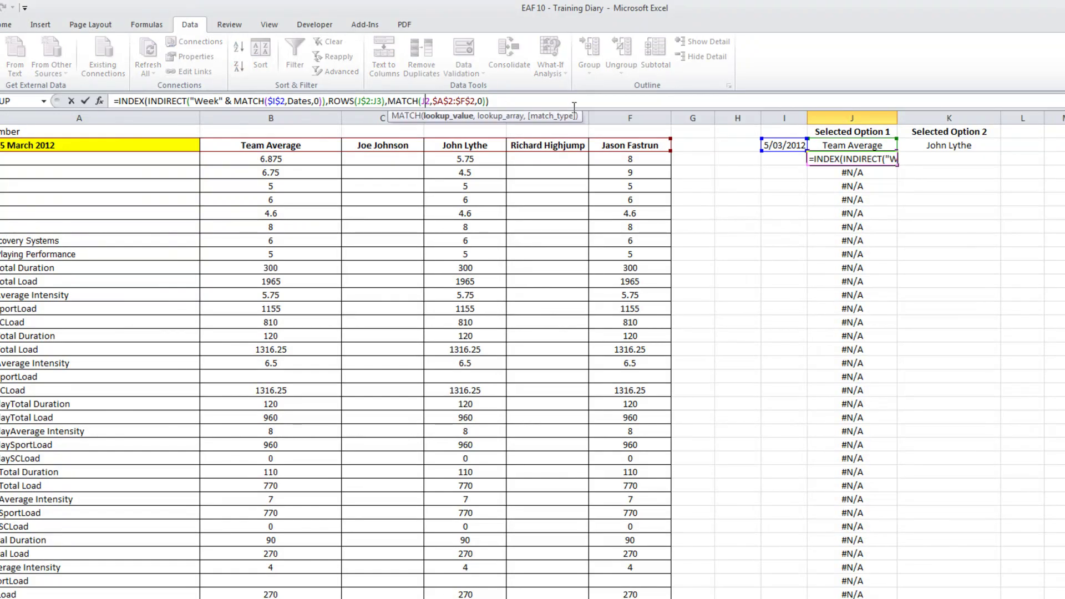
type("$")
key("Return")
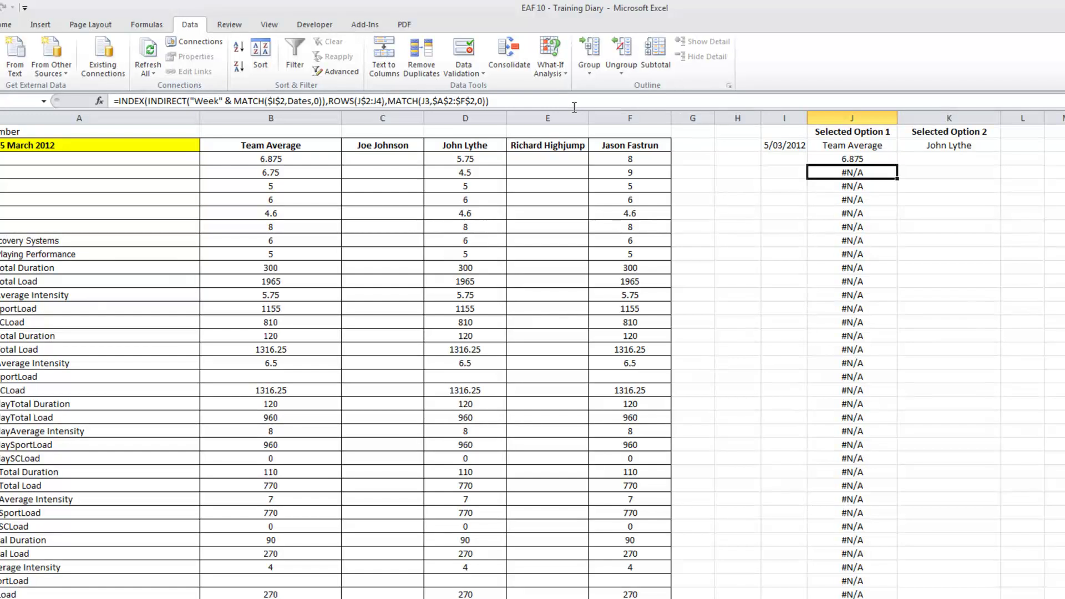
Refill column J with the corrected formula, copy it into K3 and fill column K down.
left_click(888, 159)
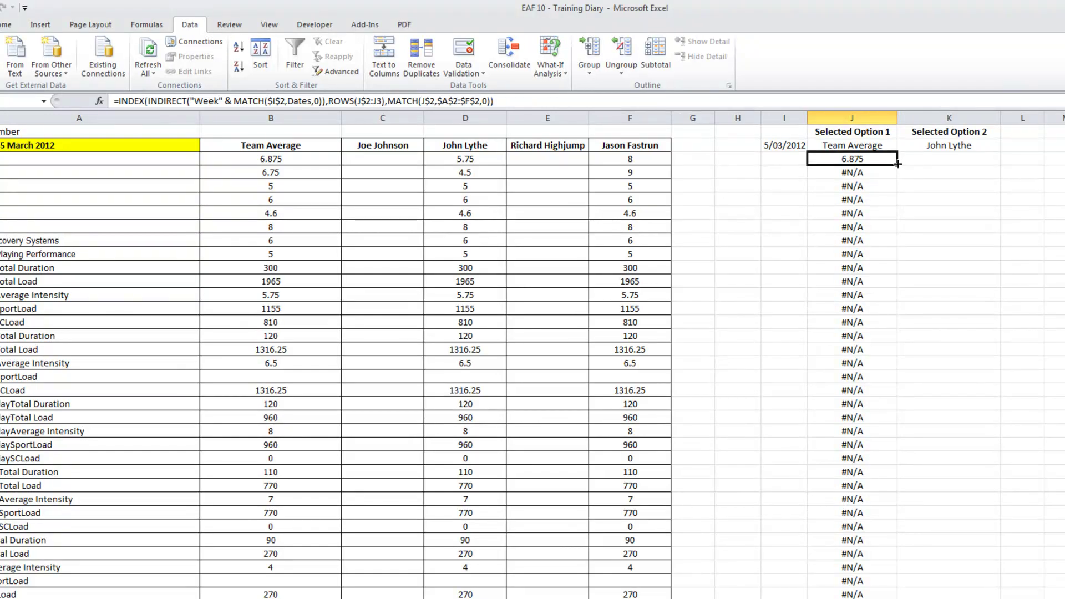
double_click(897, 164)
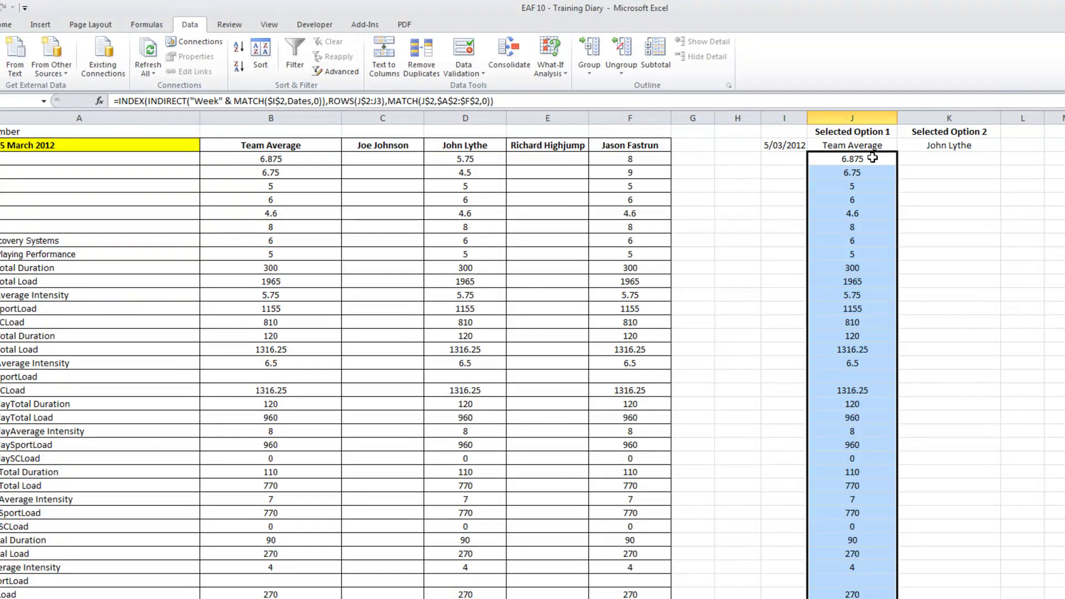
left_click(872, 159)
left_click_drag(897, 165, 996, 165)
left_click(966, 160)
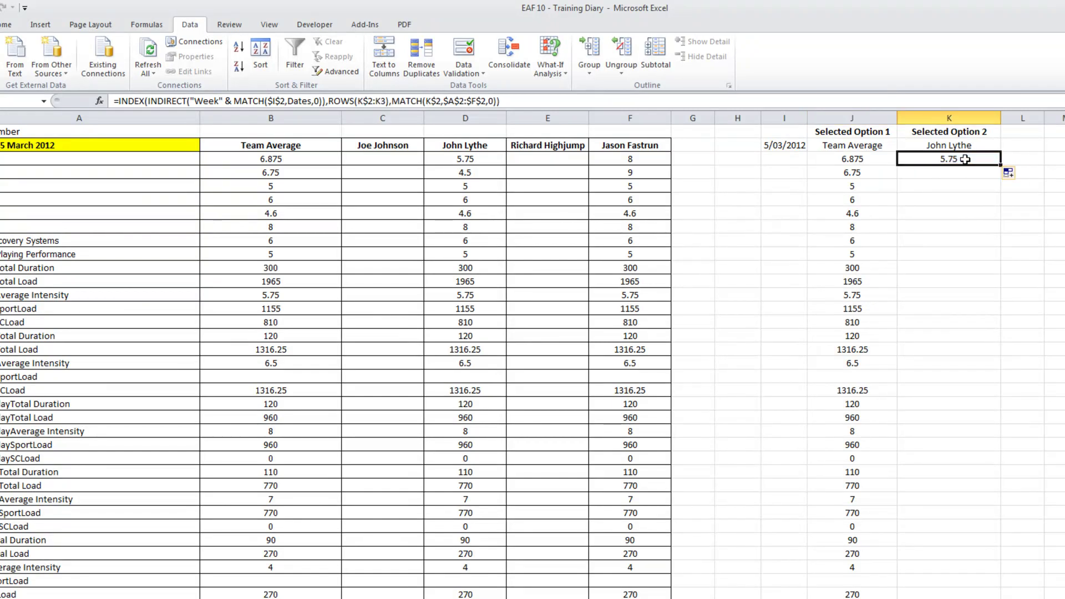
double_click(1000, 165)
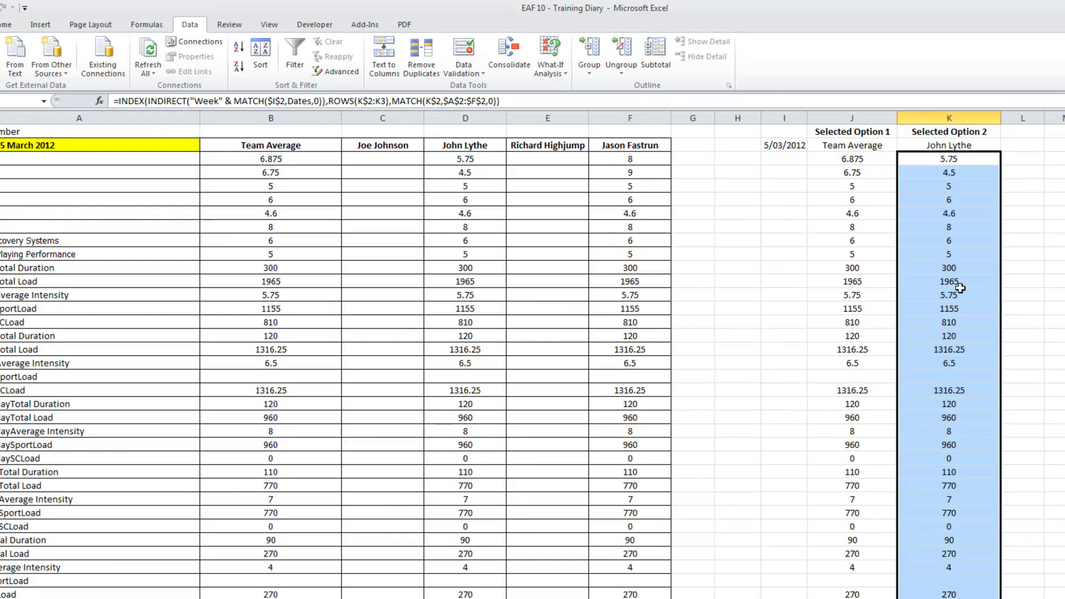
scroll(961, 288, "down", 5)
scroll(875, 187, "up", 5)
left_click(864, 161)
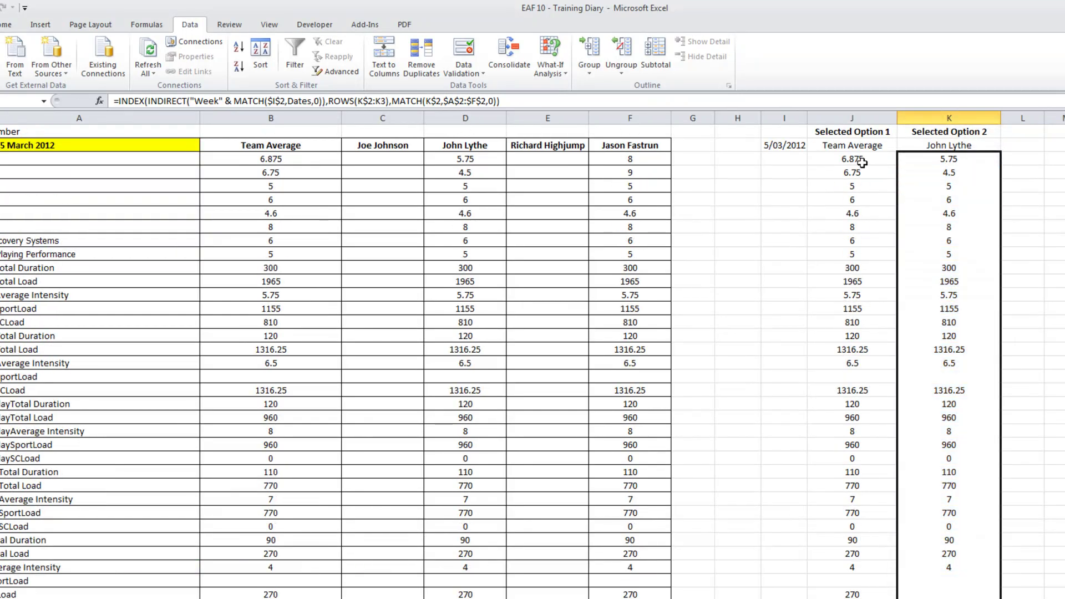
Enter the values 2 through 8 in C3:C9 for the first athlete.
left_click(375, 159)
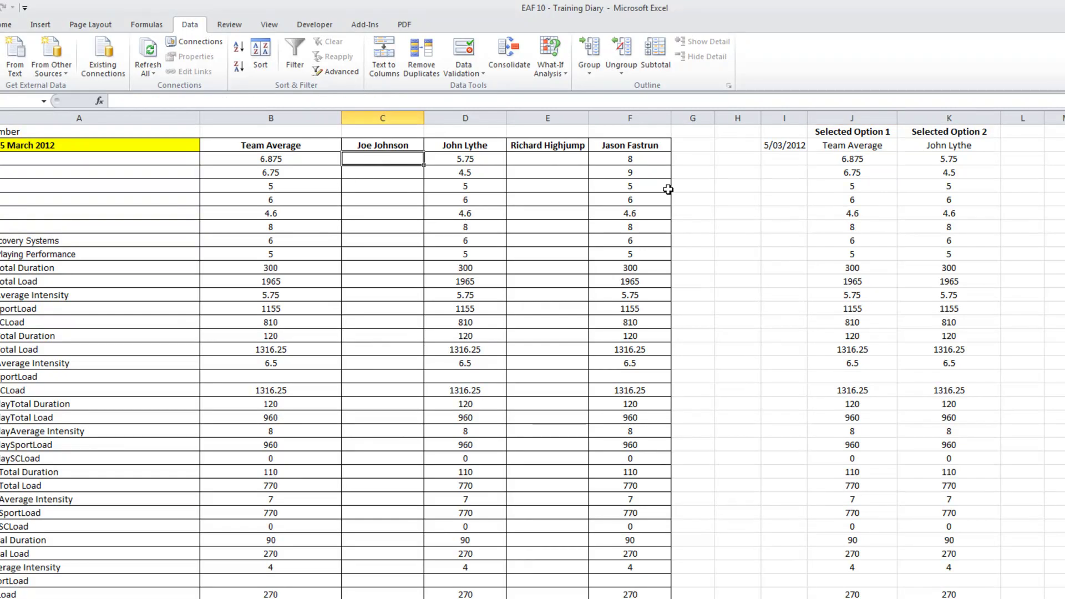
type("2")
key("Return")
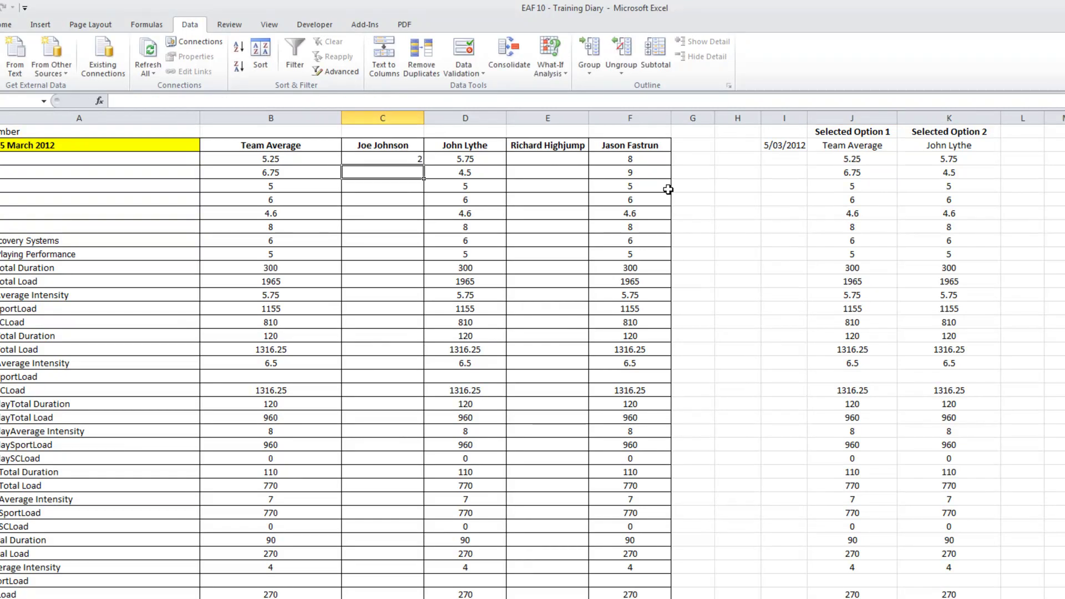
type("3")
key("Return")
type("45")
key("BackSpace")
key("Return")
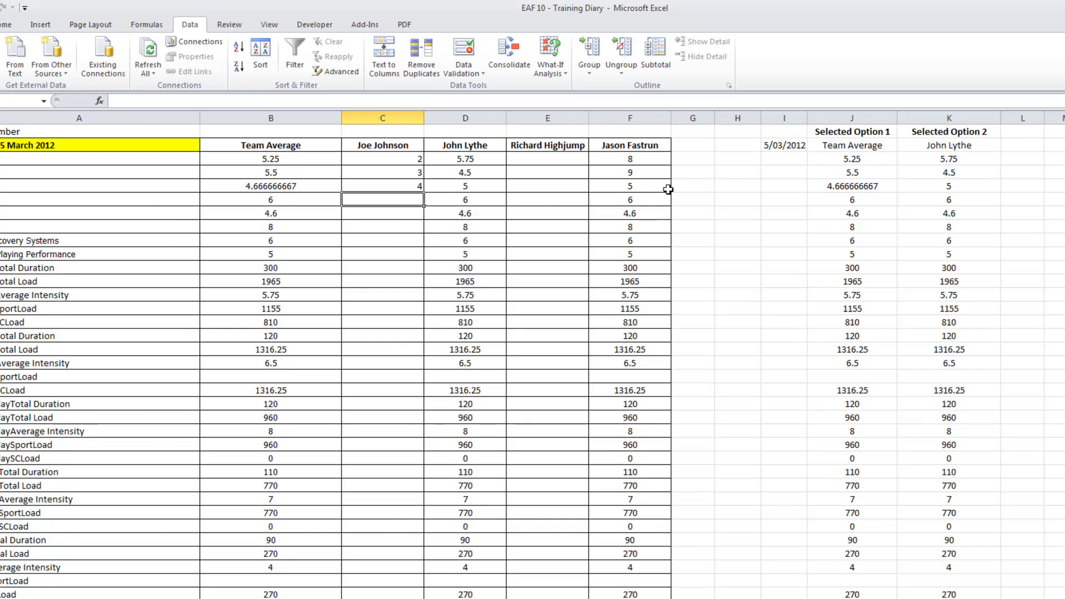
type("5")
key("Return")
type("6")
key("Return")
type("7")
key("Return")
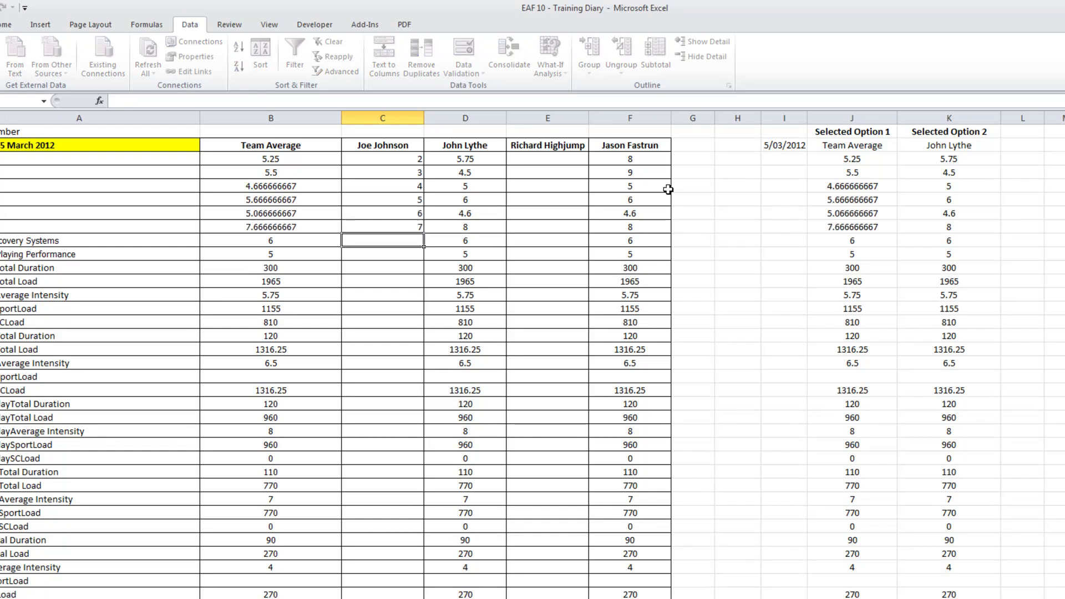
type("8")
key("Return")
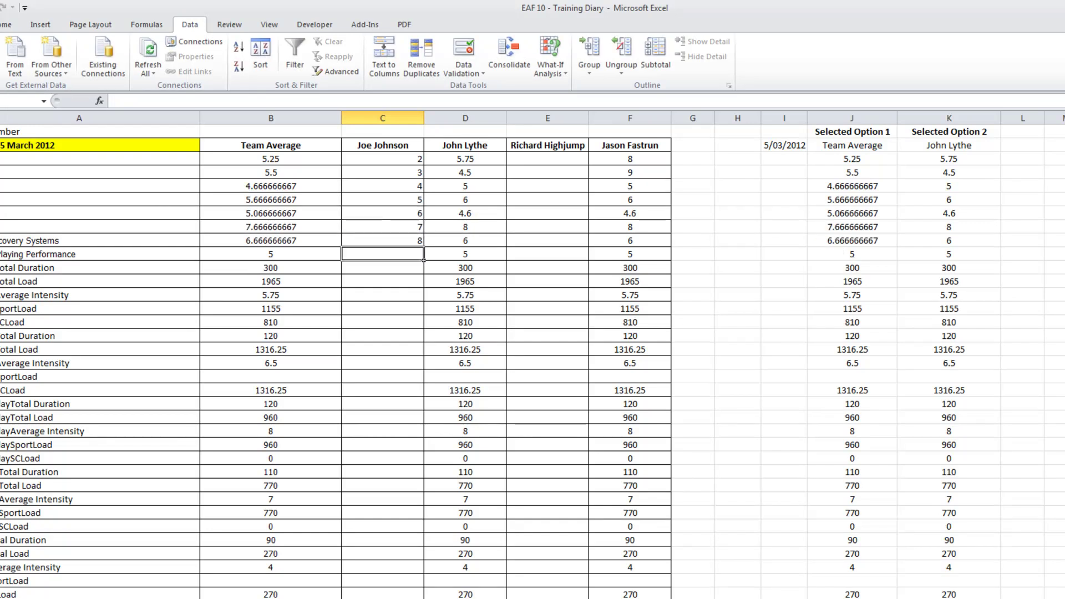
Try the first athlete and Team Average as Option 2, then restore the second athlete.
key("ctrl+Page_Up")
left_click(213, 170)
left_click(226, 172)
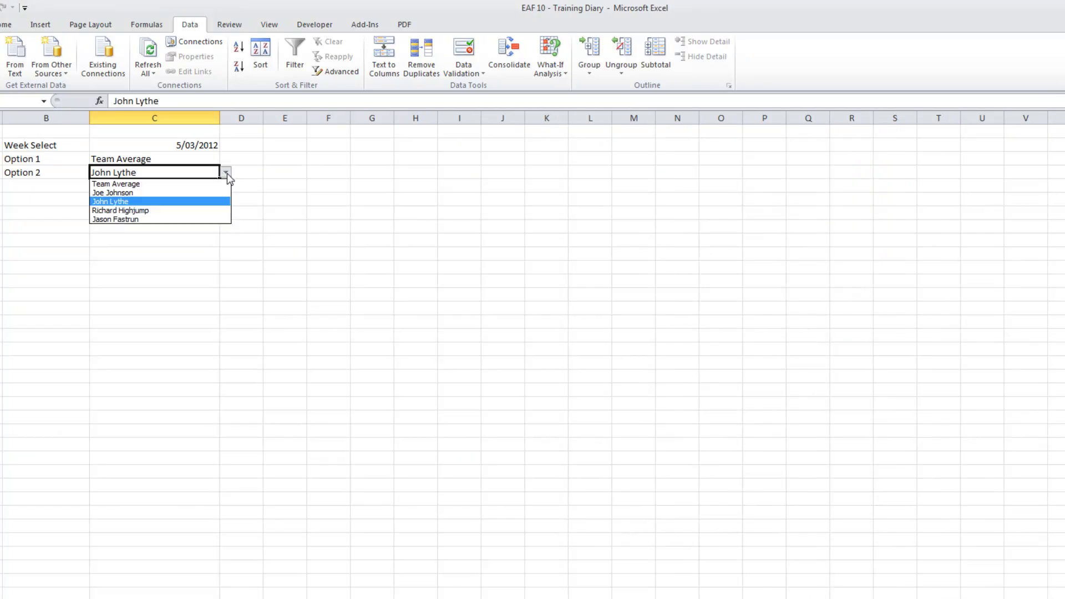
left_click(202, 192)
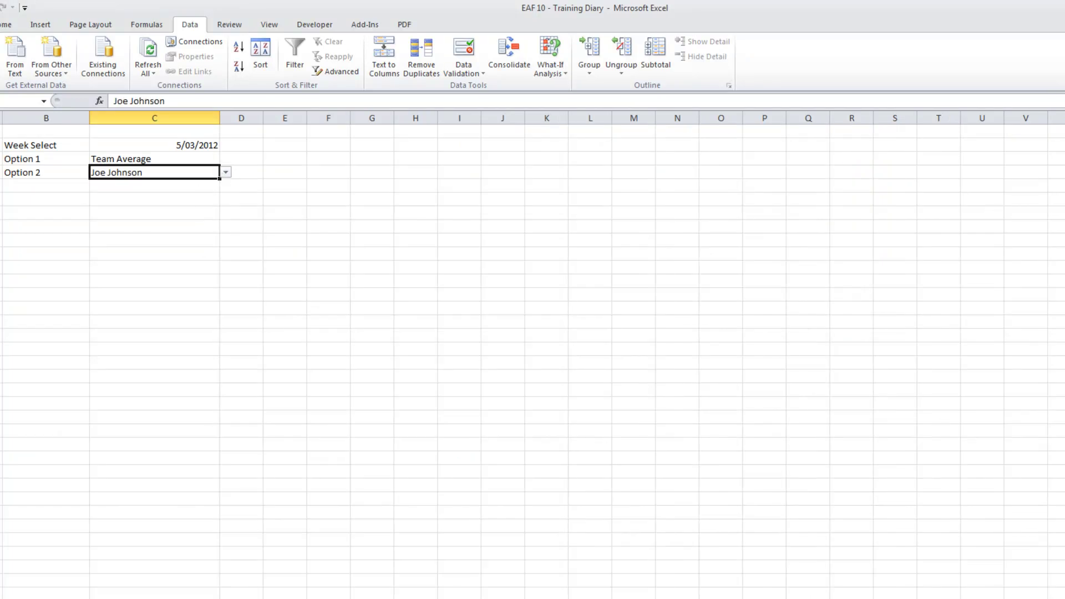
key("ctrl+Page_Down")
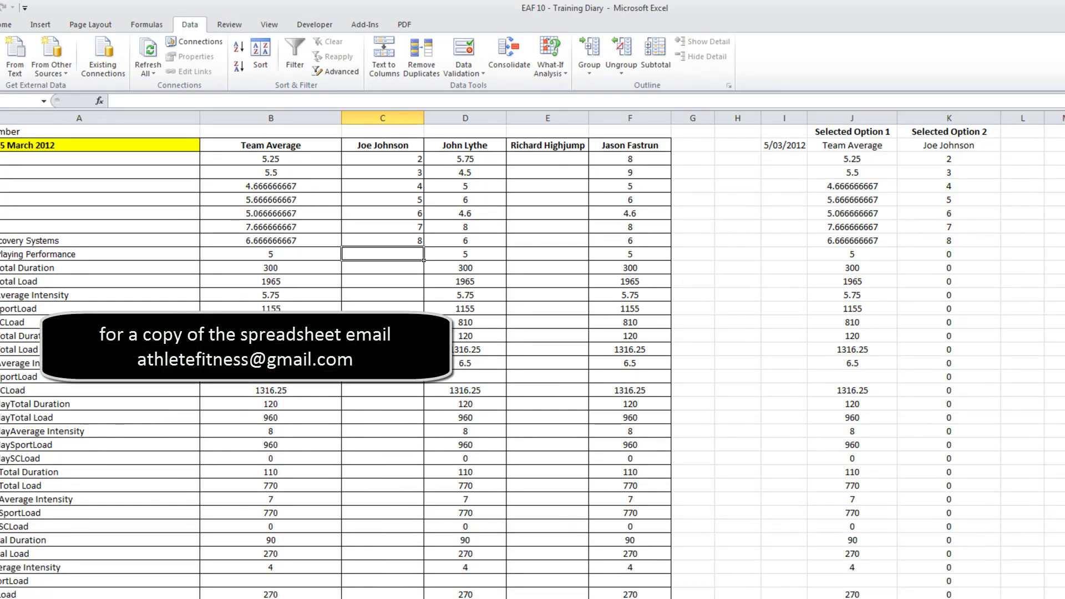
key("ctrl+Page_Up")
left_click(226, 172)
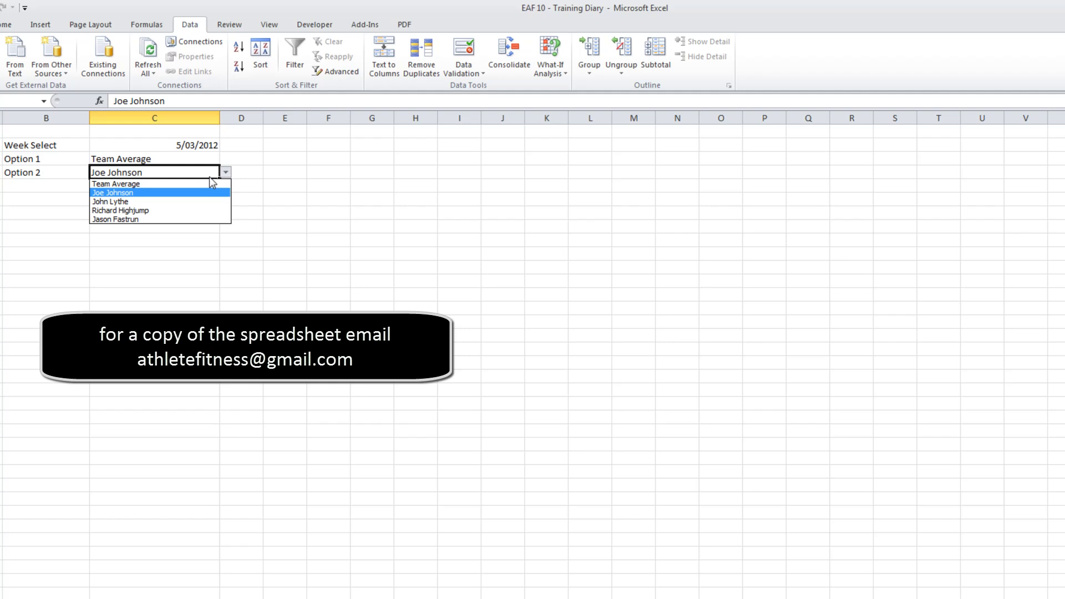
left_click(197, 181)
left_click(227, 172)
left_click(173, 200)
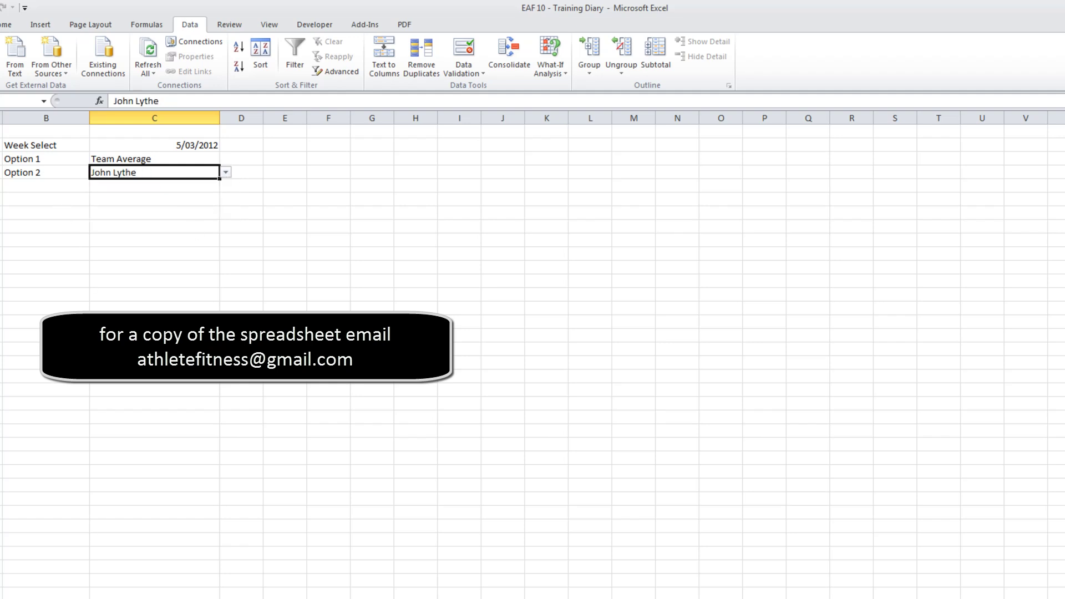
key("ctrl+Page_Down")
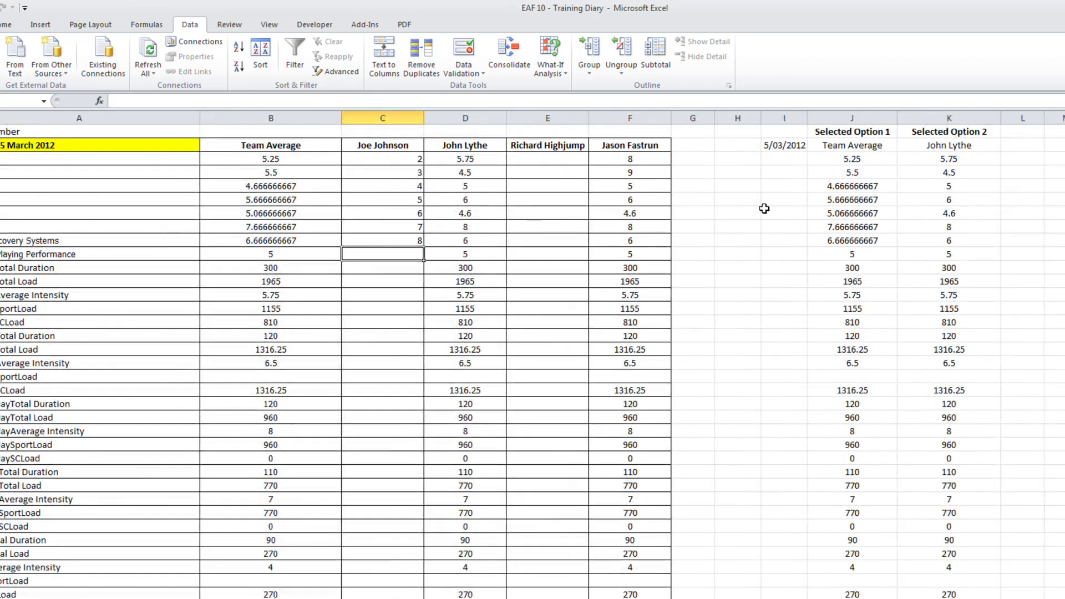